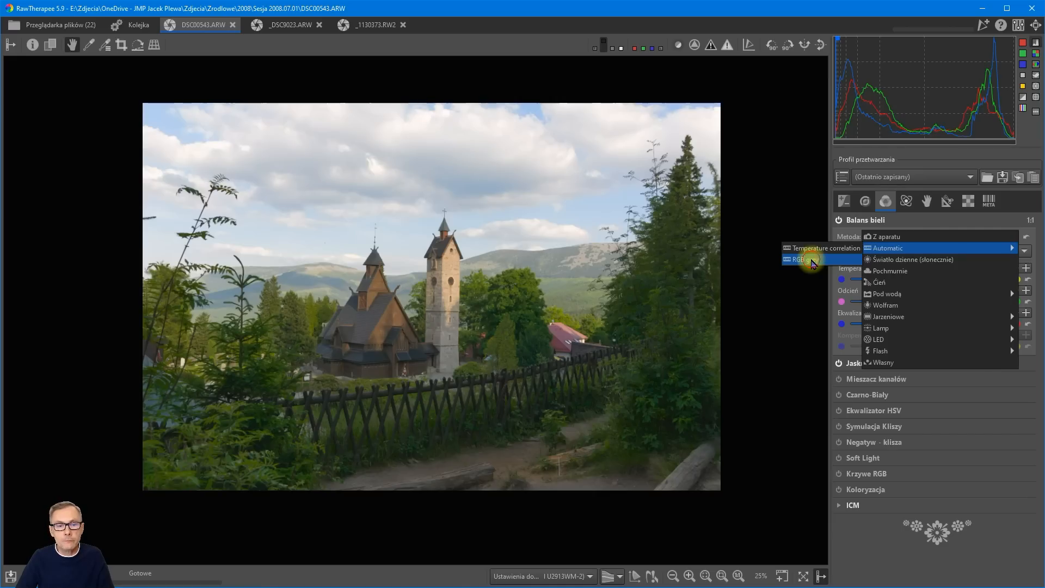
Try the Temperature correlation automatic white balance method against RGB grey, and leave the method on RGB grey.
{"action": "left_click", "coordinate": [809, 260]}
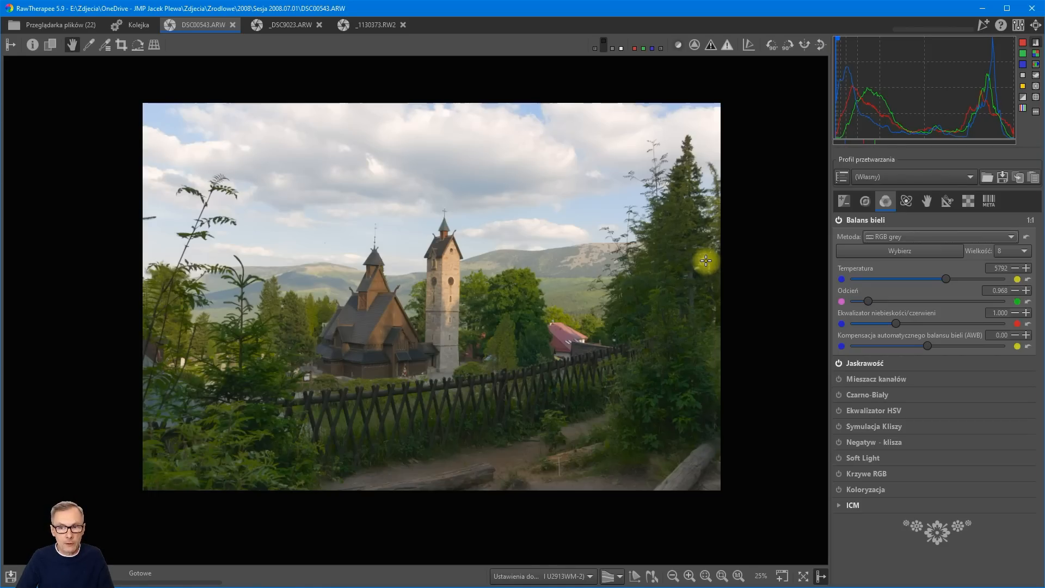
{"action": "left_click", "coordinate": [905, 238]}
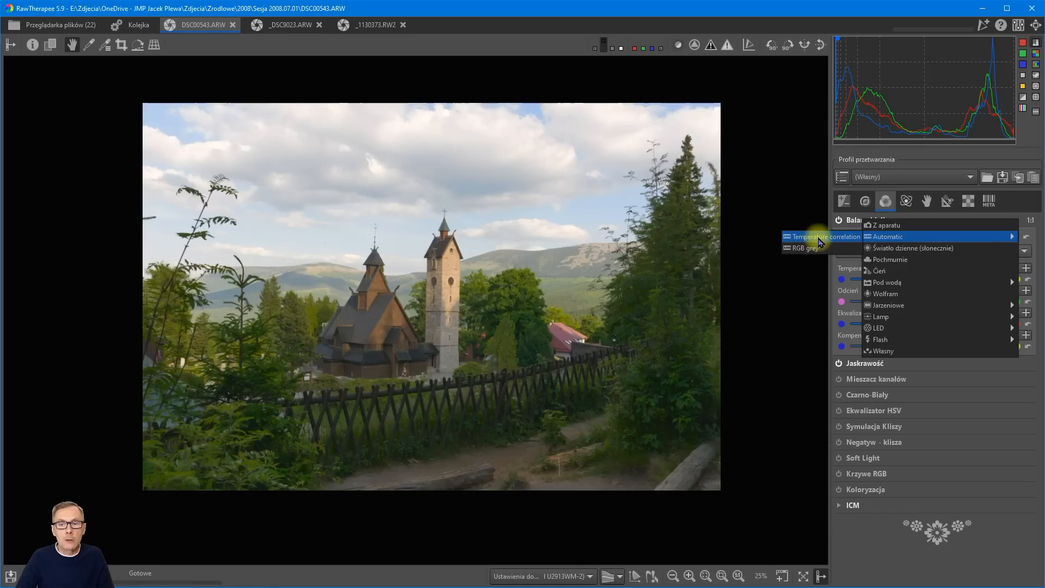
{"action": "left_click", "coordinate": [812, 247]}
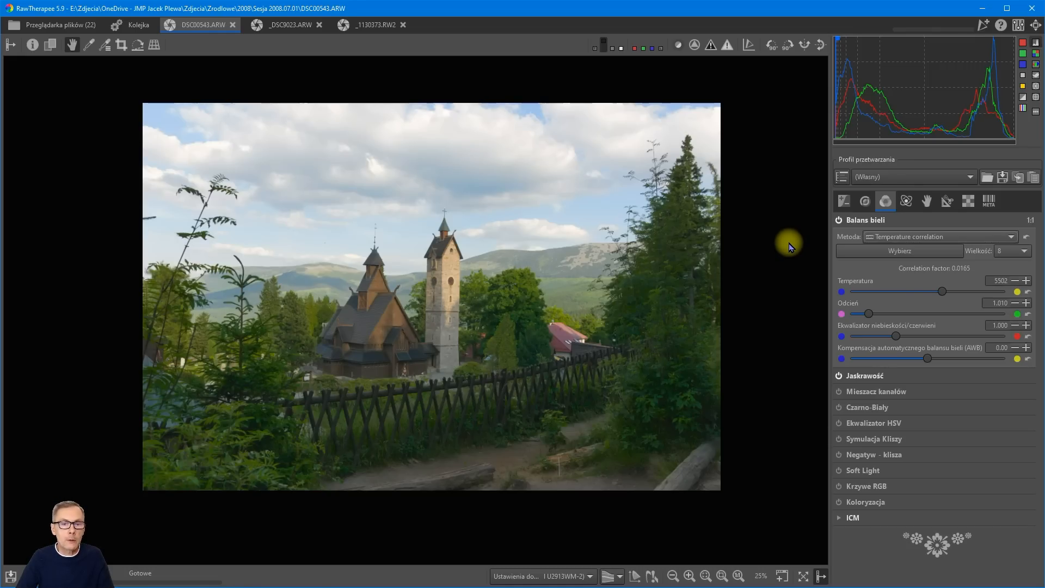
{"action": "left_click", "coordinate": [912, 238]}
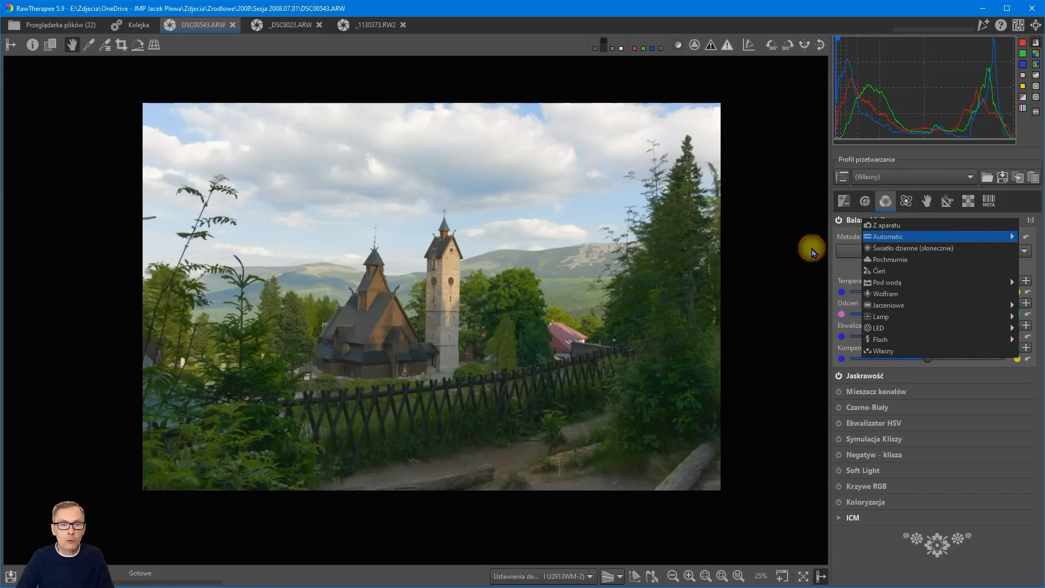
{"action": "left_click", "coordinate": [812, 249]}
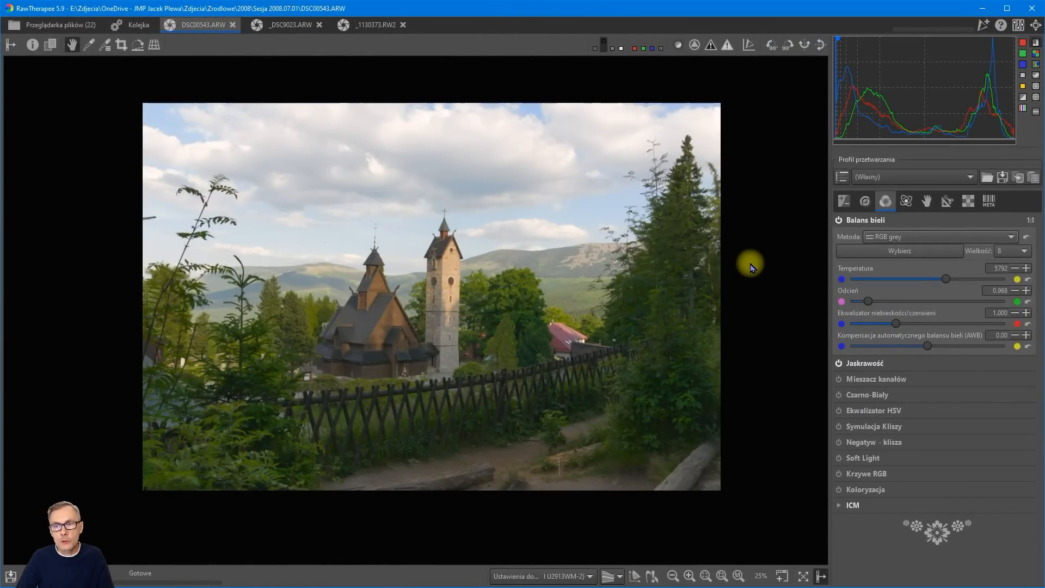
Try the Camera mode in the raw Preprocess White Balance tool and return it to Auto.
{"action": "left_click", "coordinate": [971, 201]}
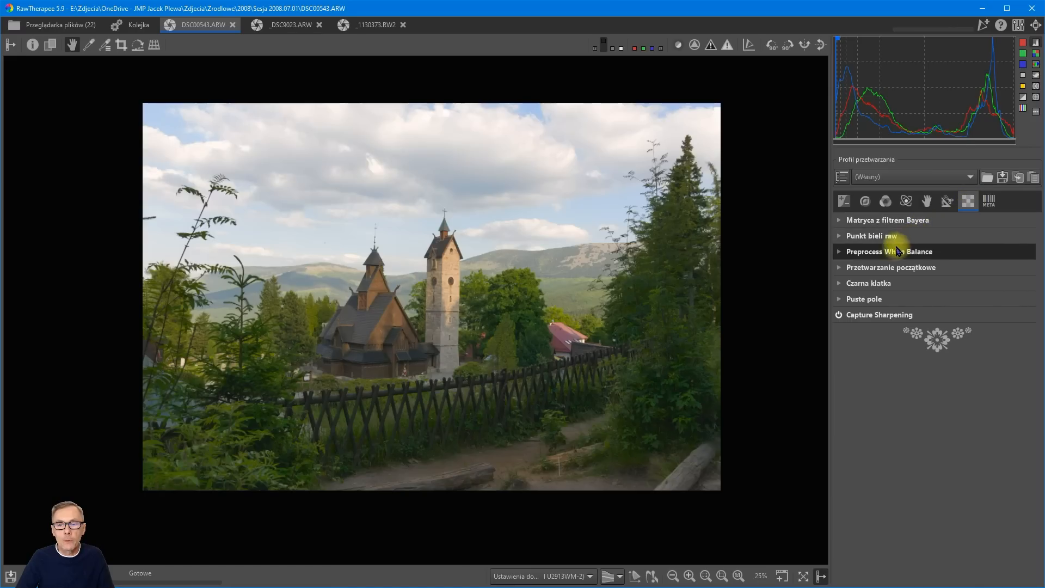
{"action": "left_click", "coordinate": [841, 253]}
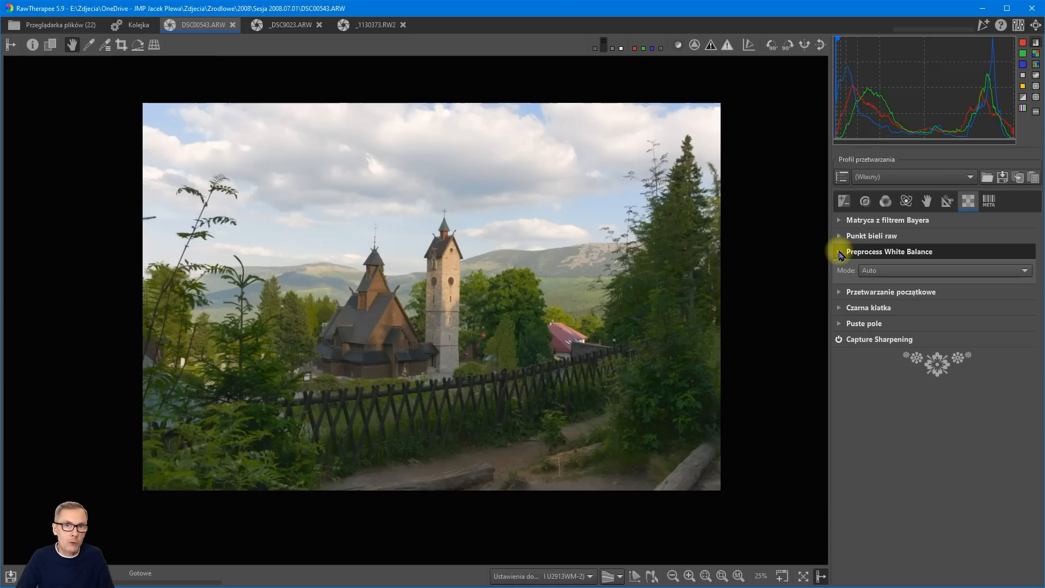
{"action": "left_click", "coordinate": [891, 272]}
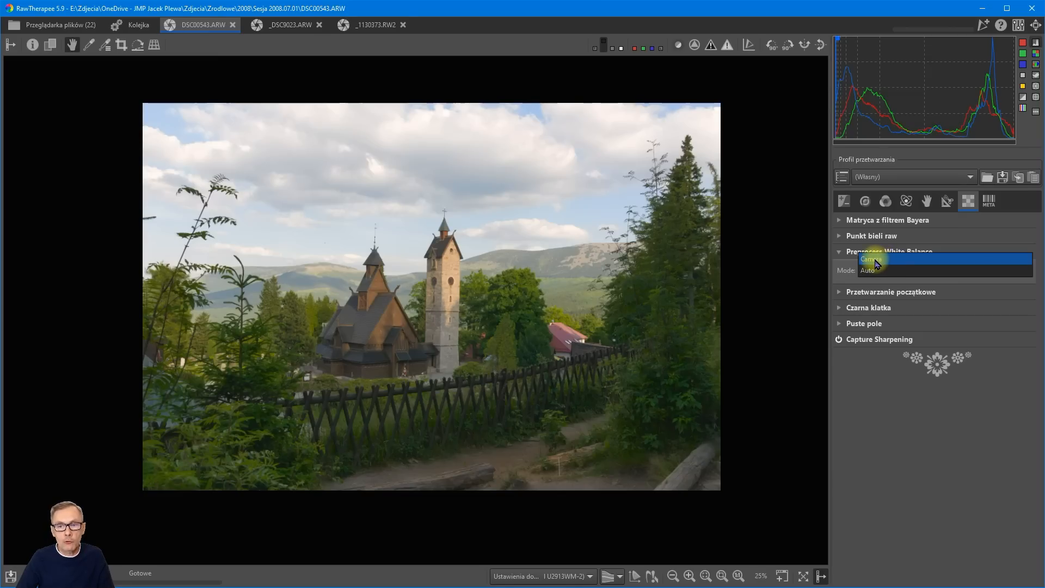
{"action": "left_click", "coordinate": [875, 260]}
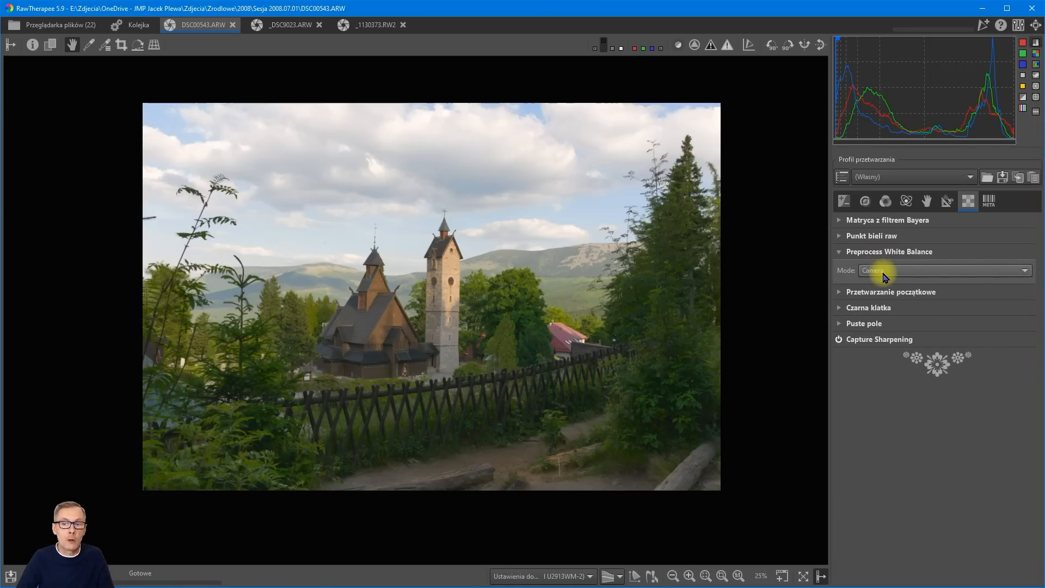
{"action": "left_click", "coordinate": [884, 272]}
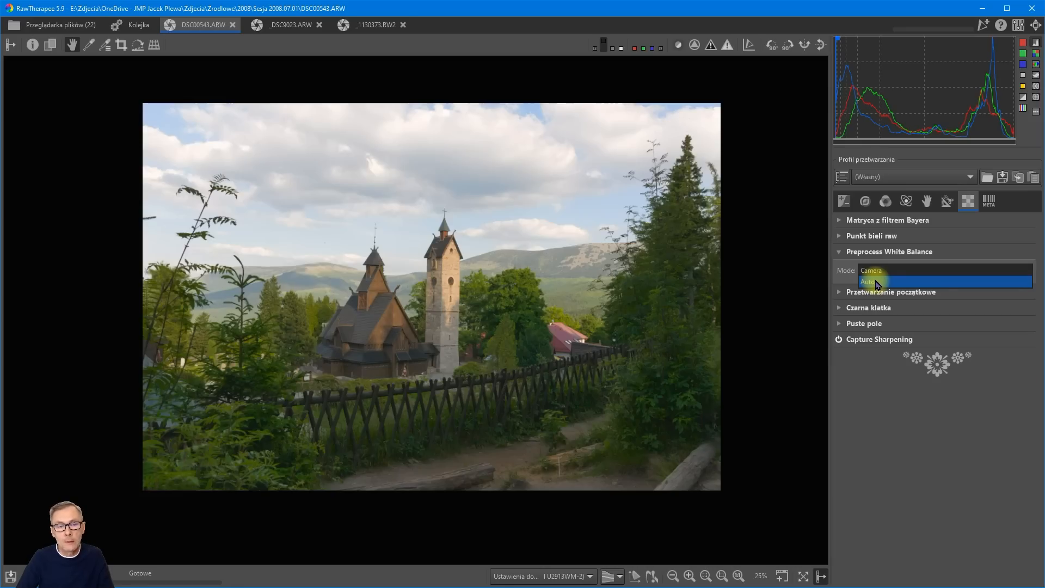
{"action": "left_click", "coordinate": [881, 282]}
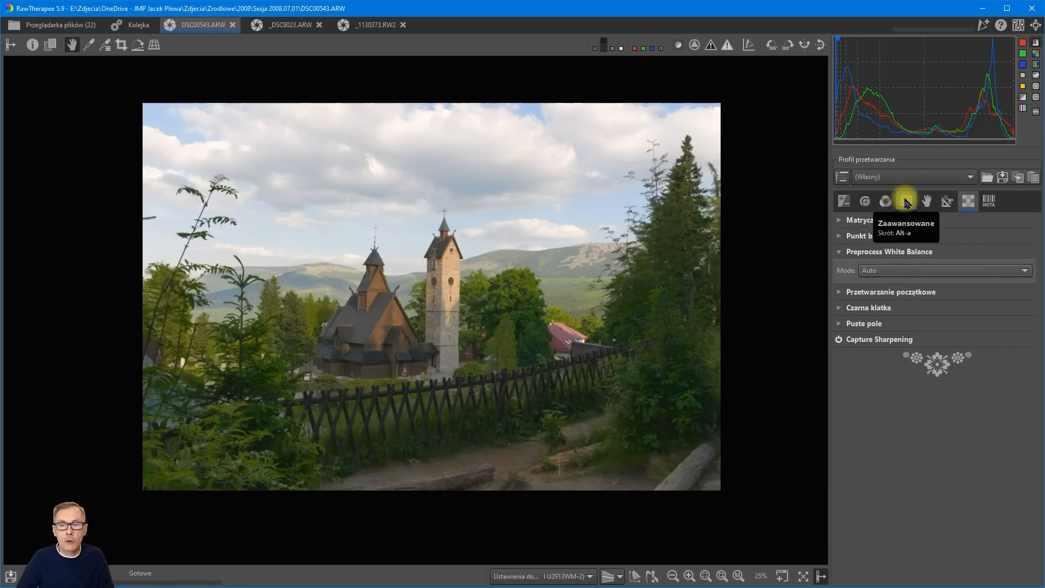
Enable the CIE Color Appearance Model 2002 tool, toggling it off and on to compare its effect on the photo.
{"action": "left_click", "coordinate": [908, 201]}
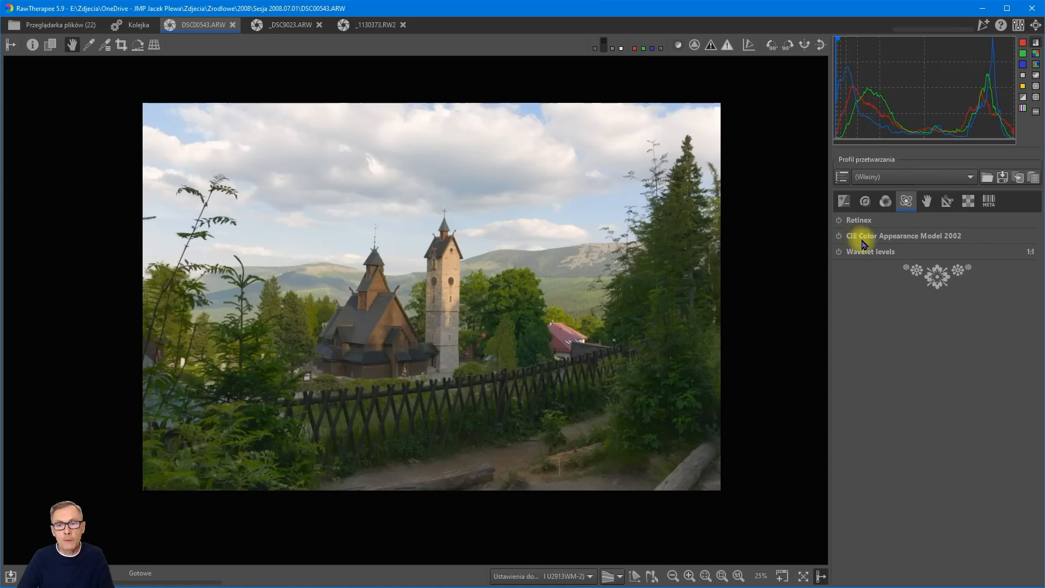
{"action": "left_click", "coordinate": [843, 239]}
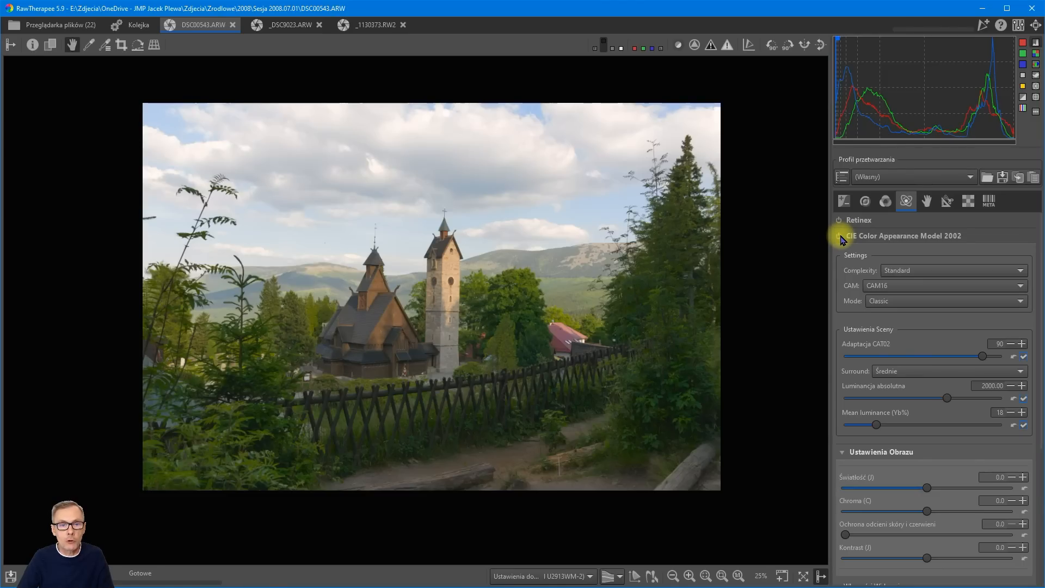
{"action": "left_click", "coordinate": [840, 238]}
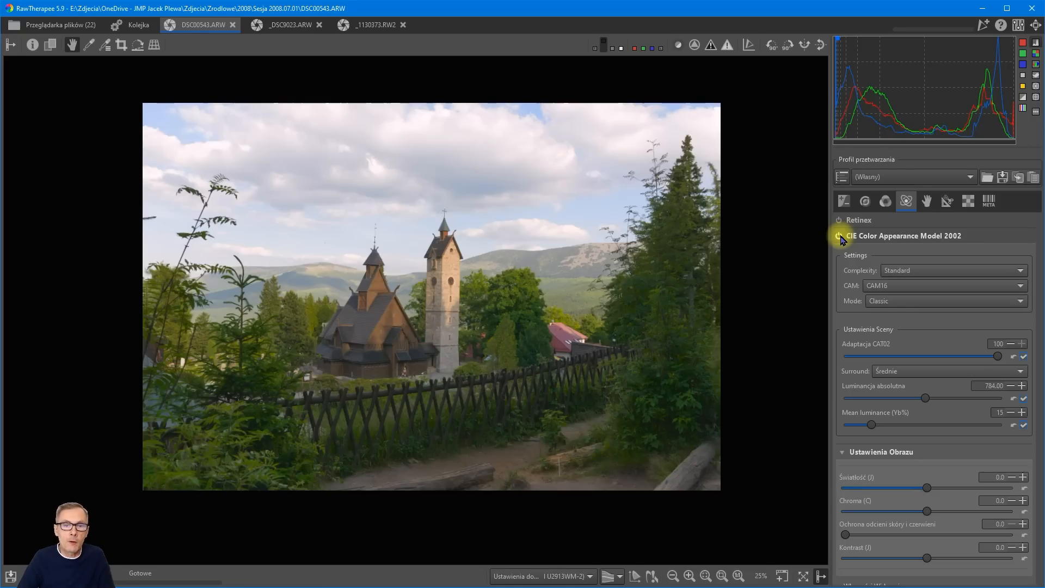
{"action": "left_click", "coordinate": [839, 236]}
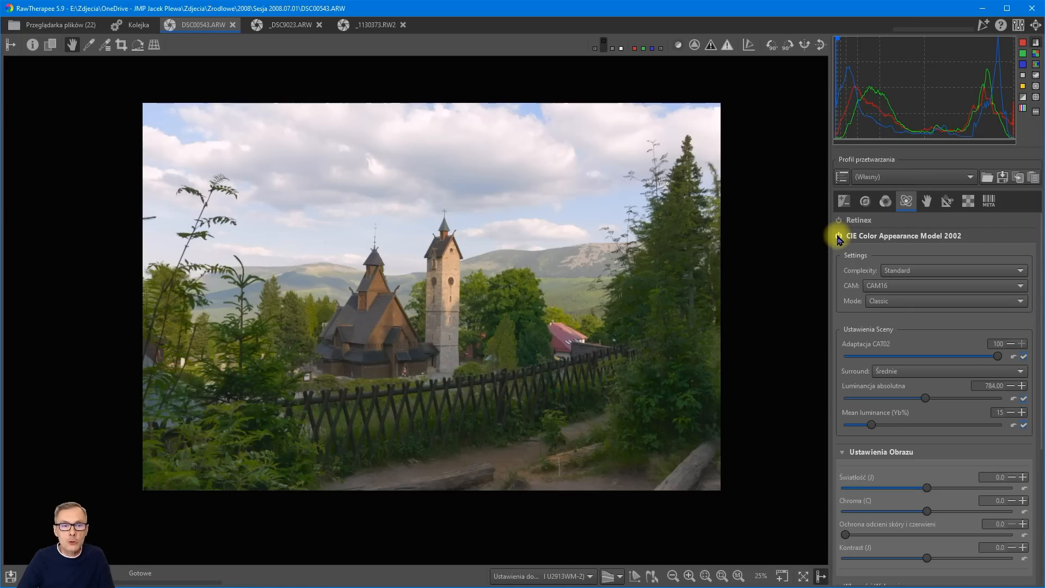
{"action": "left_click", "coordinate": [839, 236]}
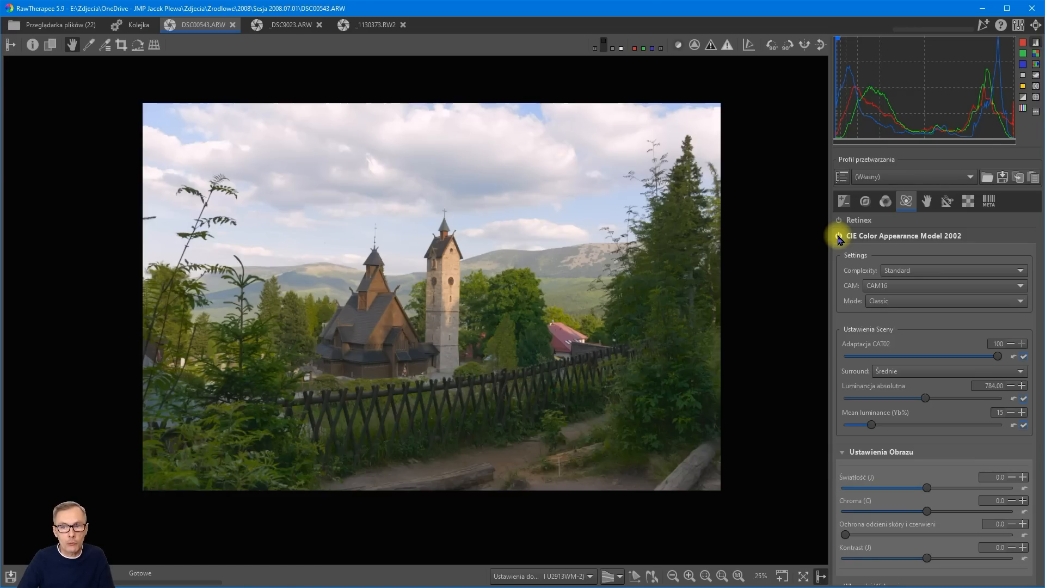
{"action": "left_click", "coordinate": [839, 236]}
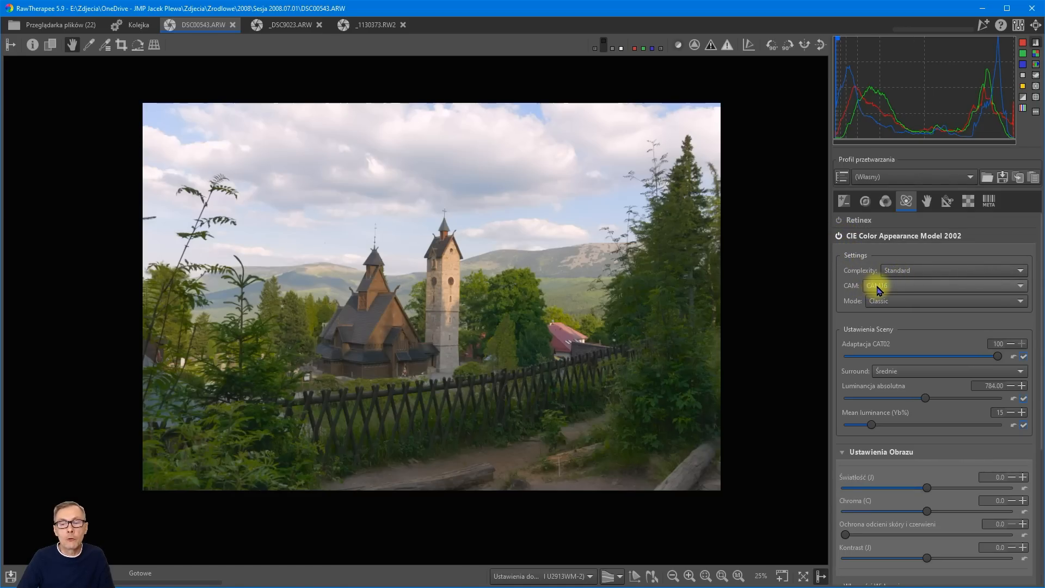
Try CAM02 as the color appearance model and switch back to CAM16.
{"action": "left_click", "coordinate": [1022, 287]}
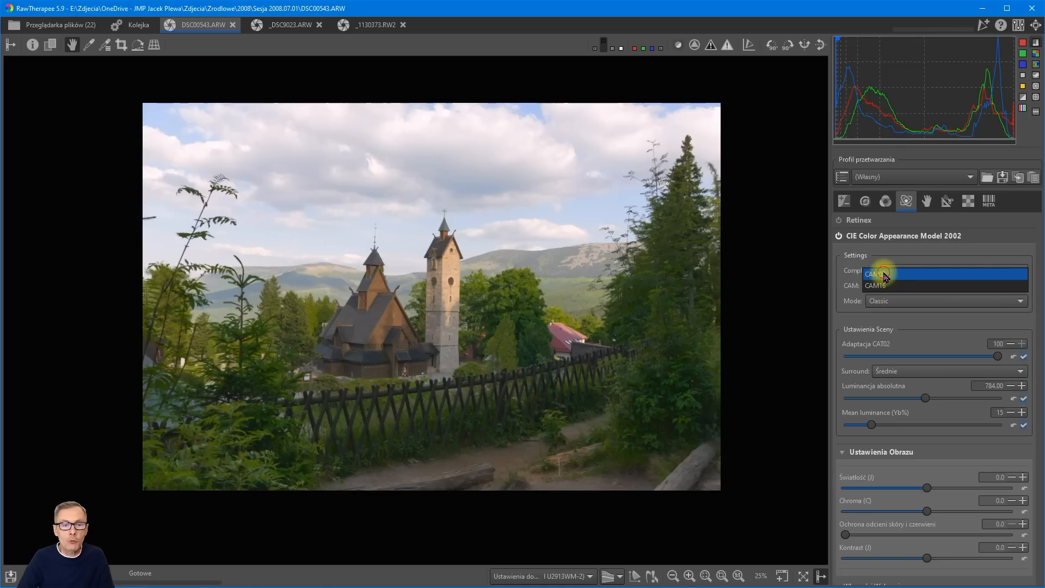
{"action": "left_click", "coordinate": [884, 275]}
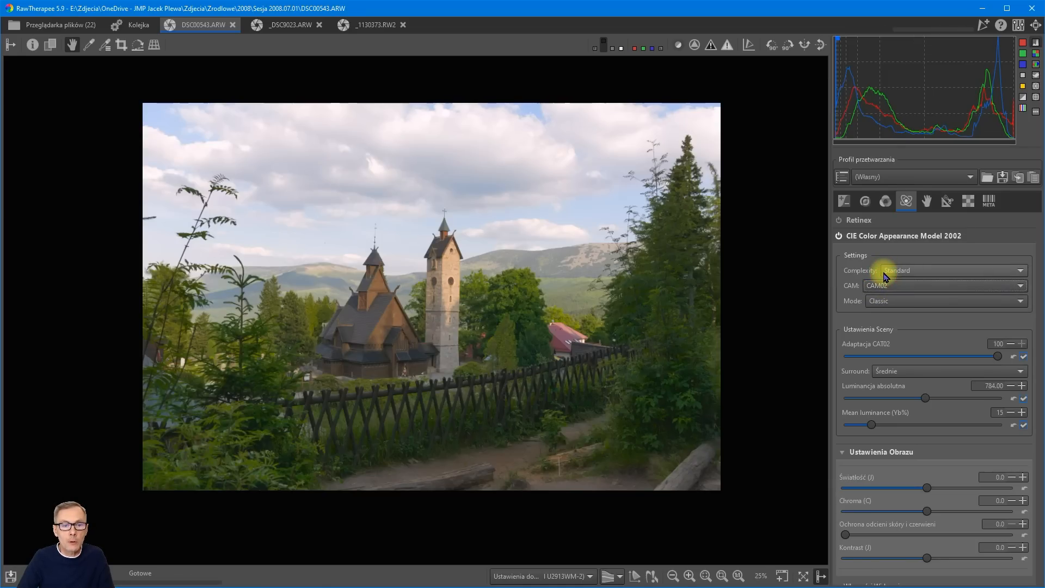
{"action": "left_click", "coordinate": [926, 288]}
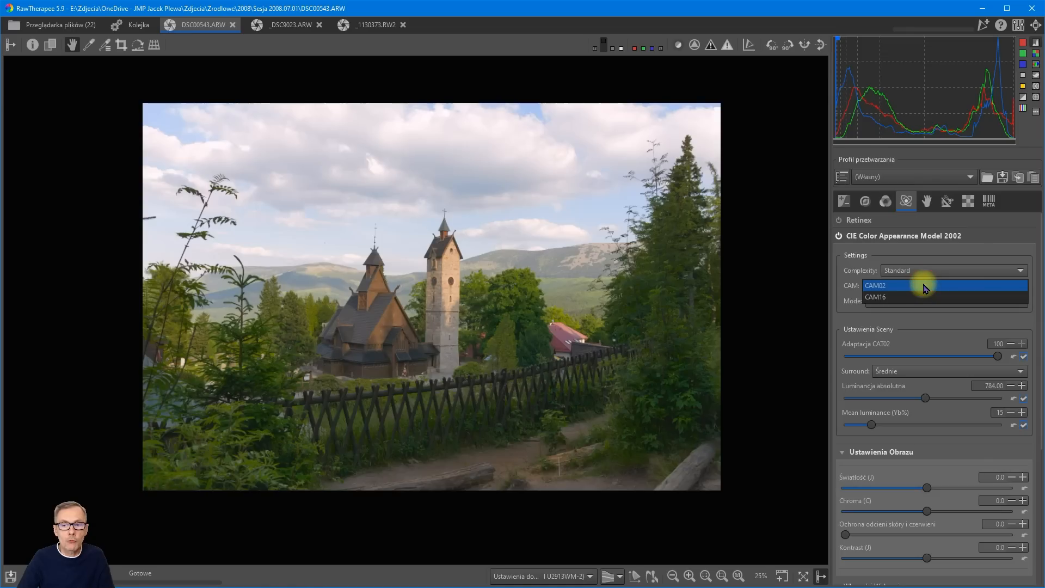
{"action": "left_click", "coordinate": [891, 298]}
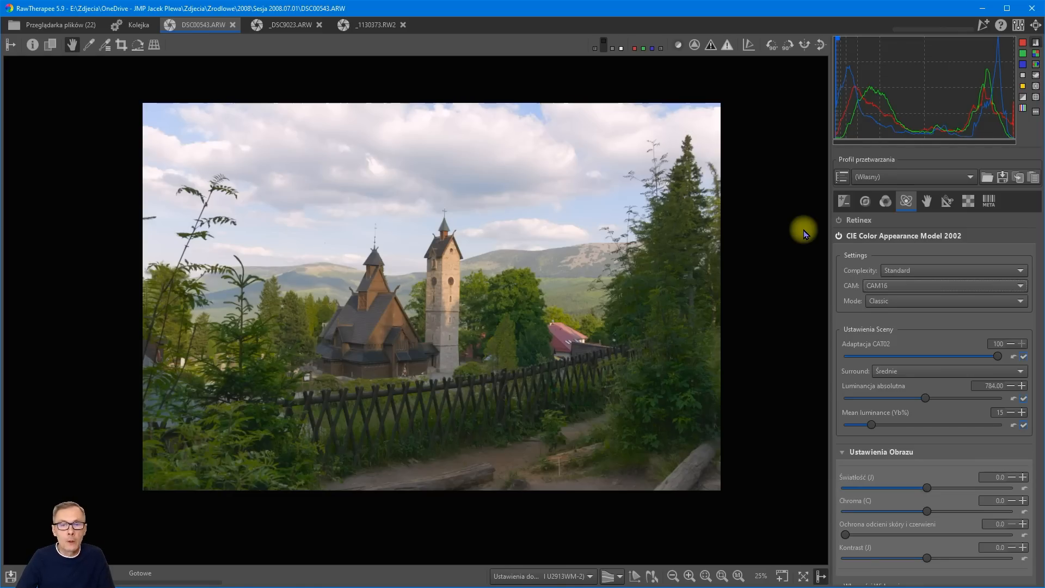
Examine the waveform, RGB parade, hue-saturation and hue-chroma vectorscopes of photo _1130373.RW2, and return to the histogram.
{"action": "left_click", "coordinate": [382, 27]}
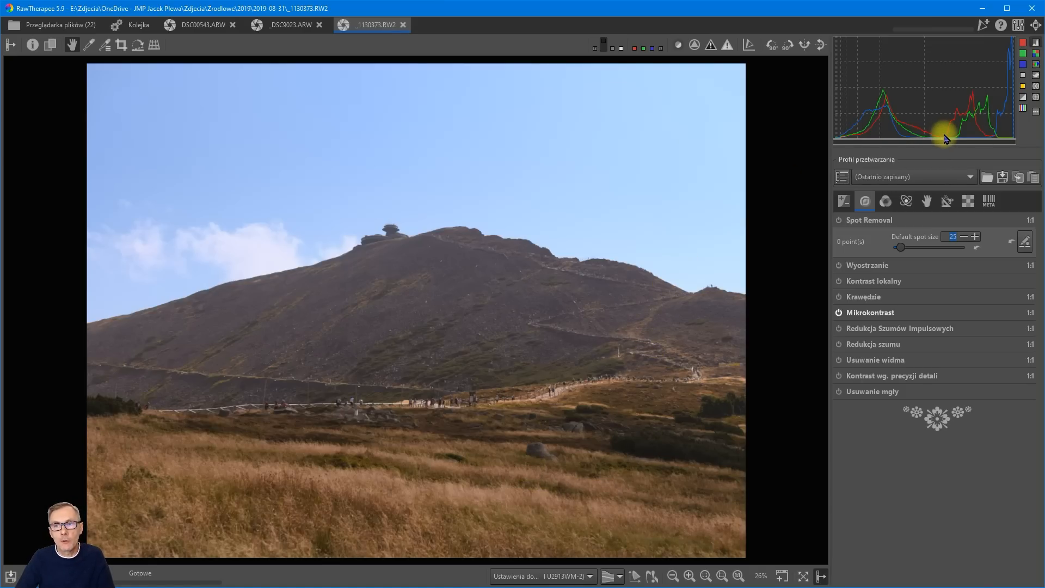
{"action": "left_click", "coordinate": [1037, 76]}
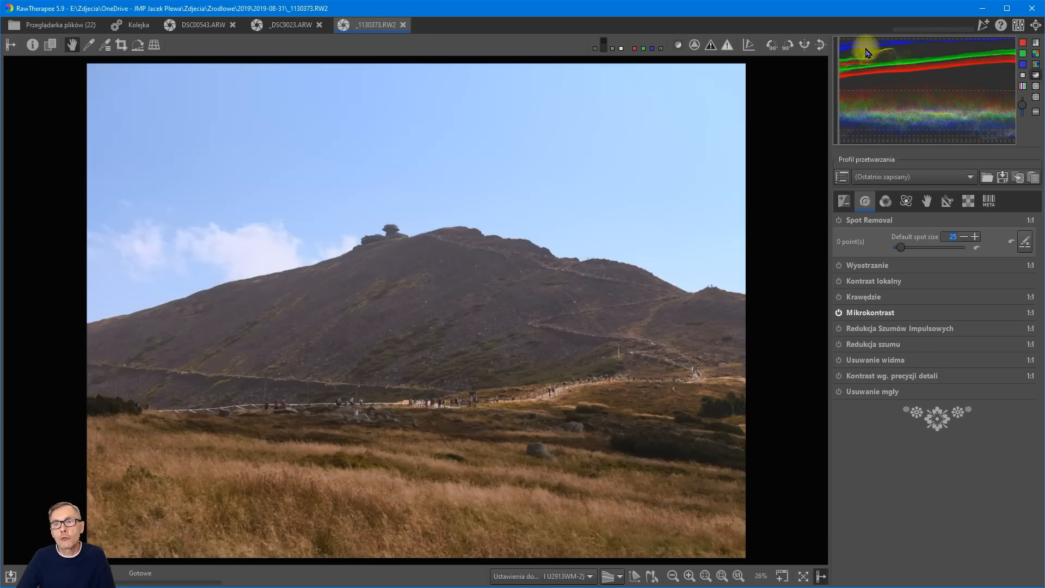
{"action": "left_click", "coordinate": [1038, 65]}
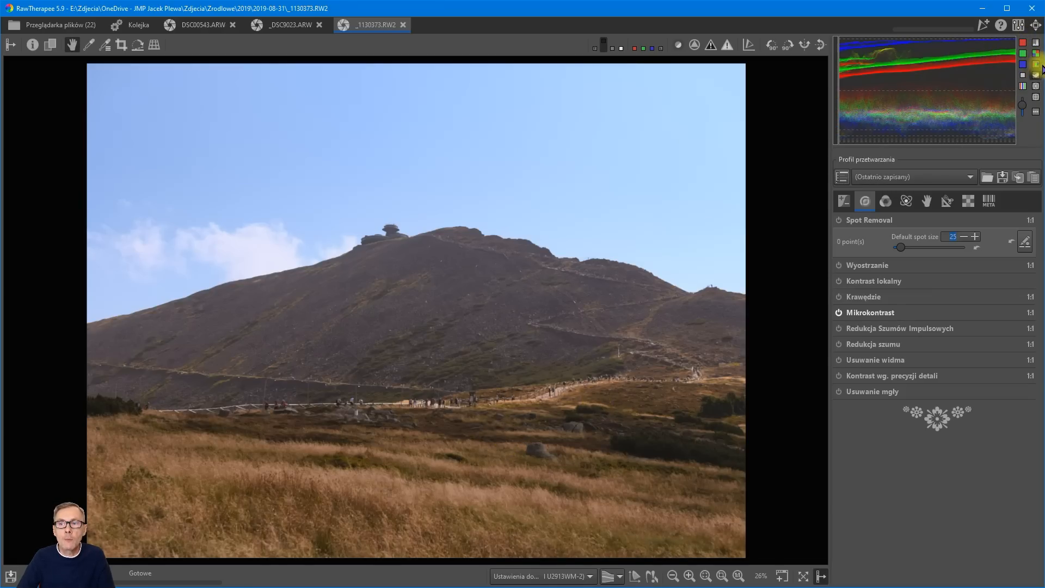
{"action": "left_click", "coordinate": [1037, 66]}
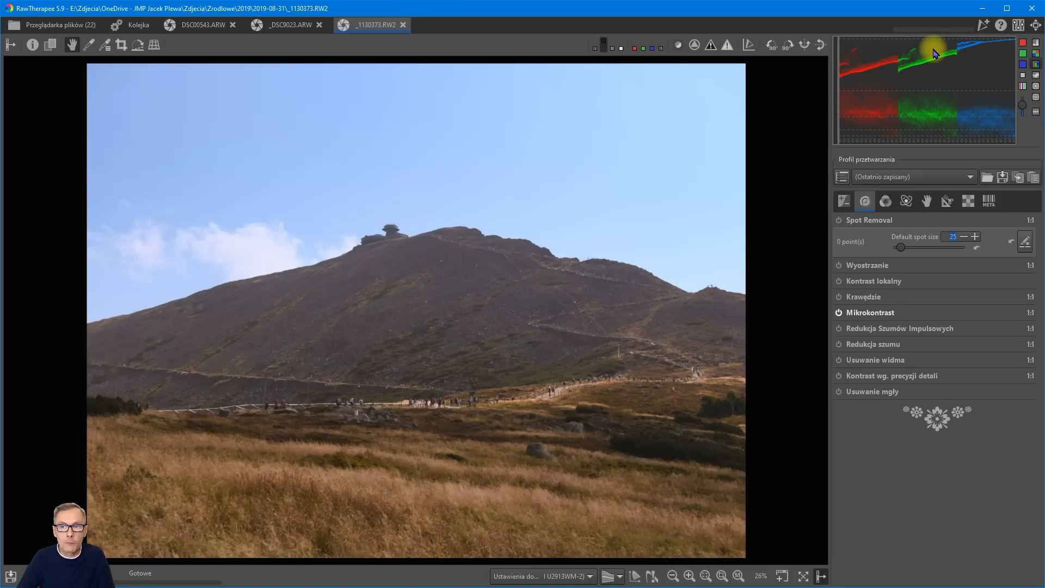
{"action": "left_click", "coordinate": [1035, 87]}
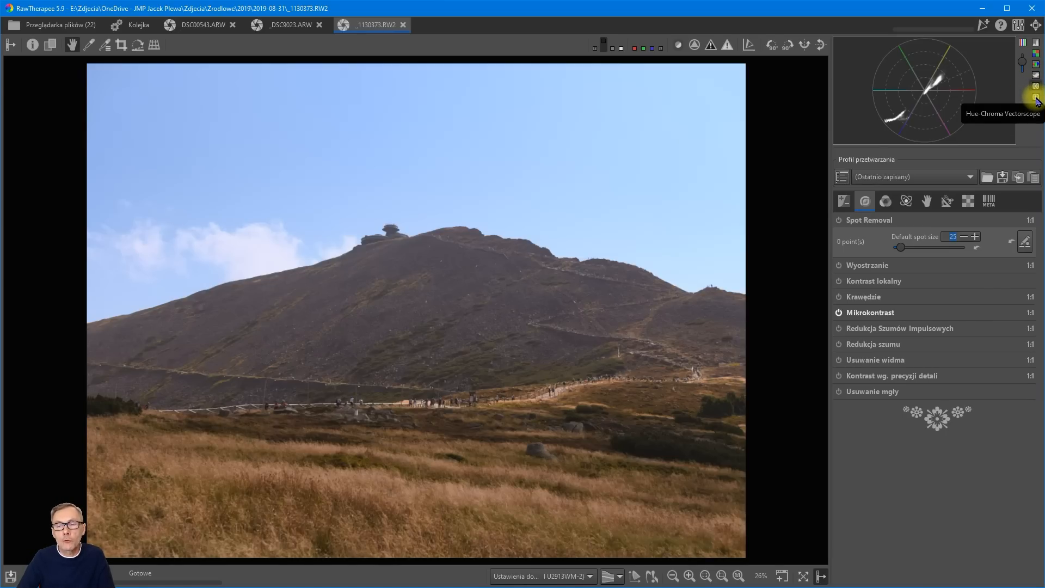
{"action": "left_click", "coordinate": [1036, 97]}
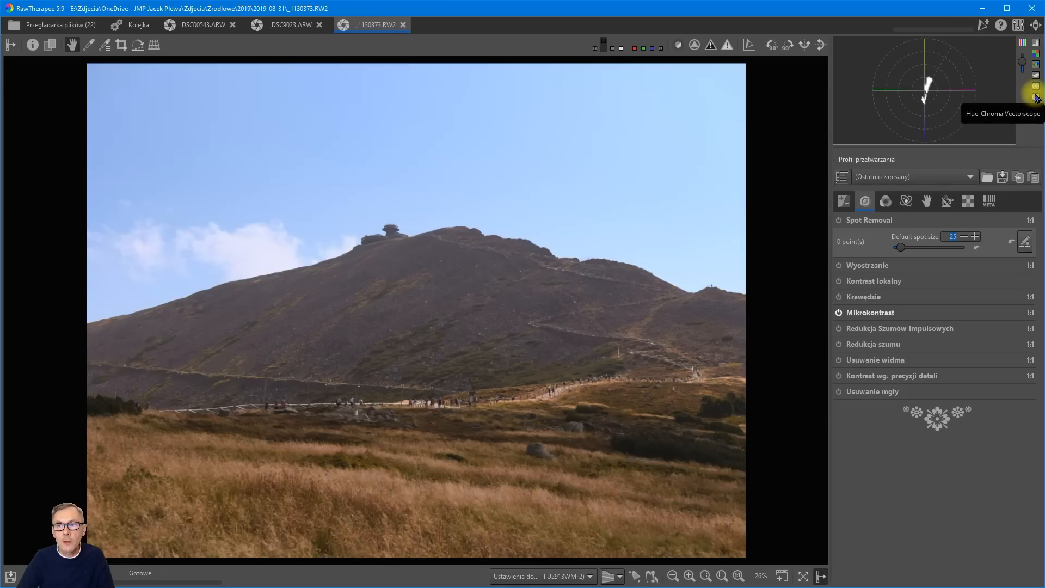
{"action": "left_click", "coordinate": [1034, 87]}
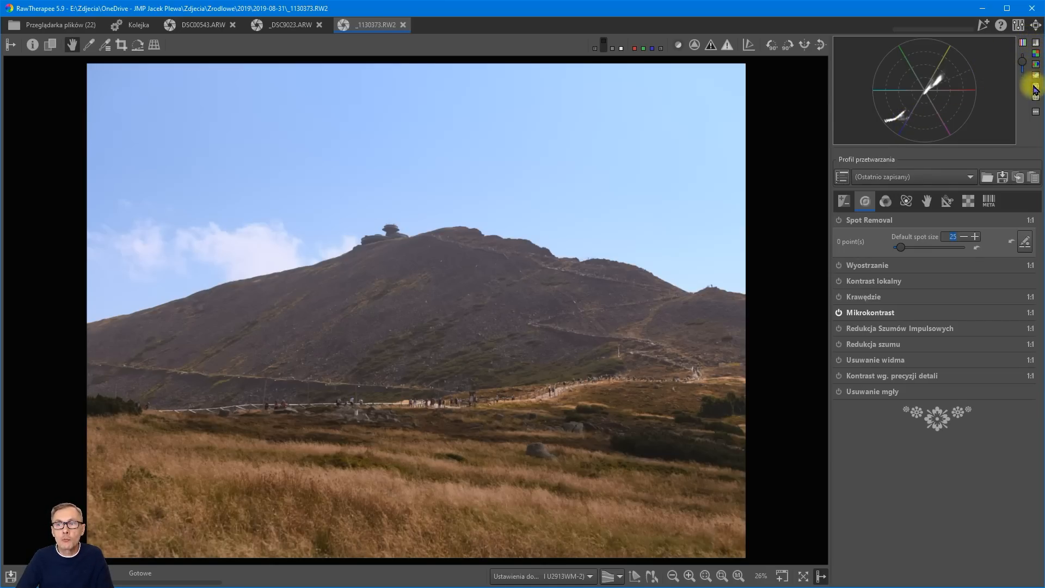
{"action": "left_click", "coordinate": [1036, 43]}
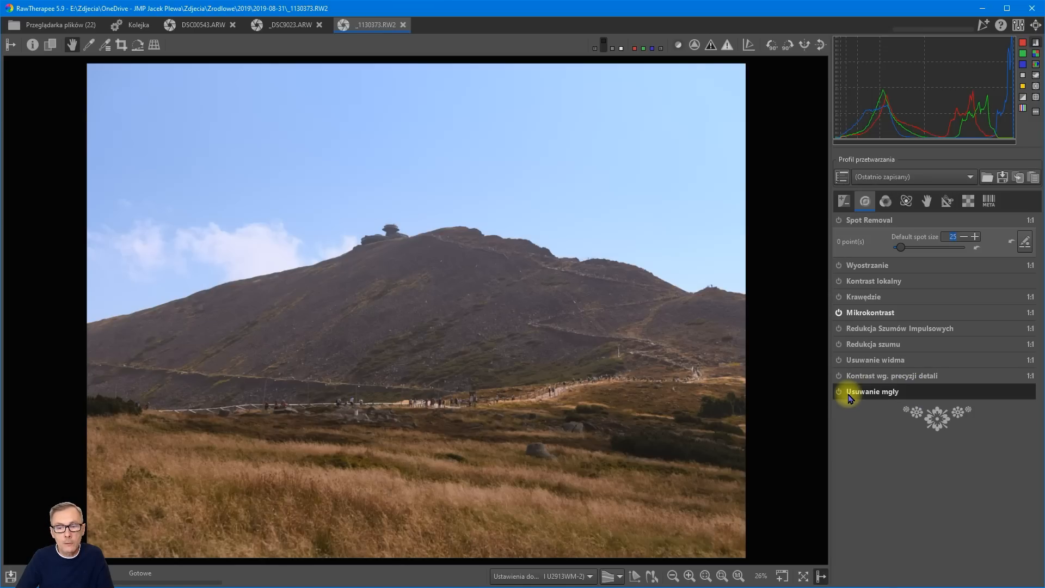
Enable haze removal (Usuwanie mgły) on DSC00543.ARW with a strength of 36 and display its depth map.
{"action": "left_click", "coordinate": [212, 30]}
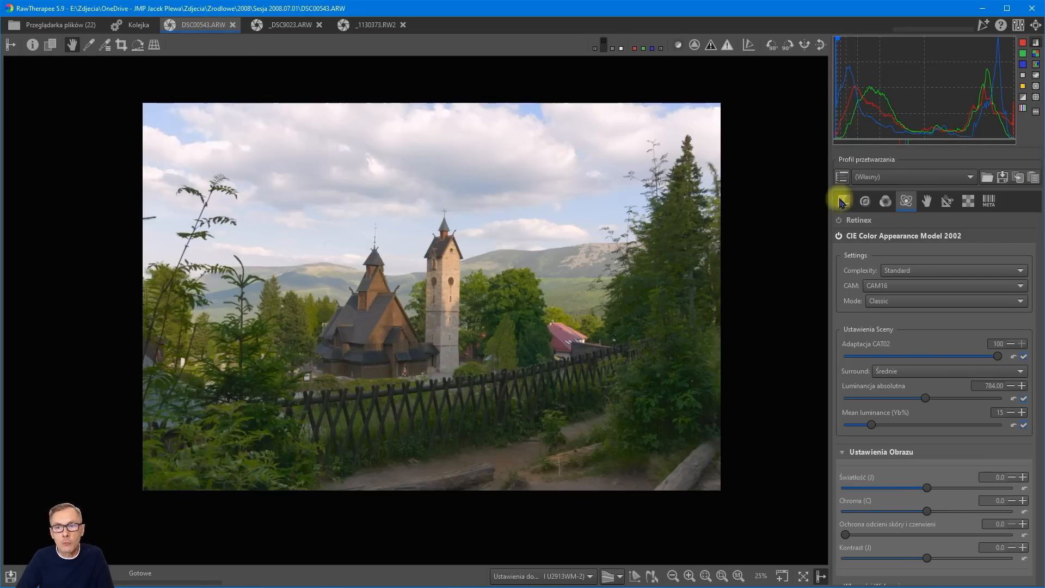
{"action": "left_click", "coordinate": [865, 202]}
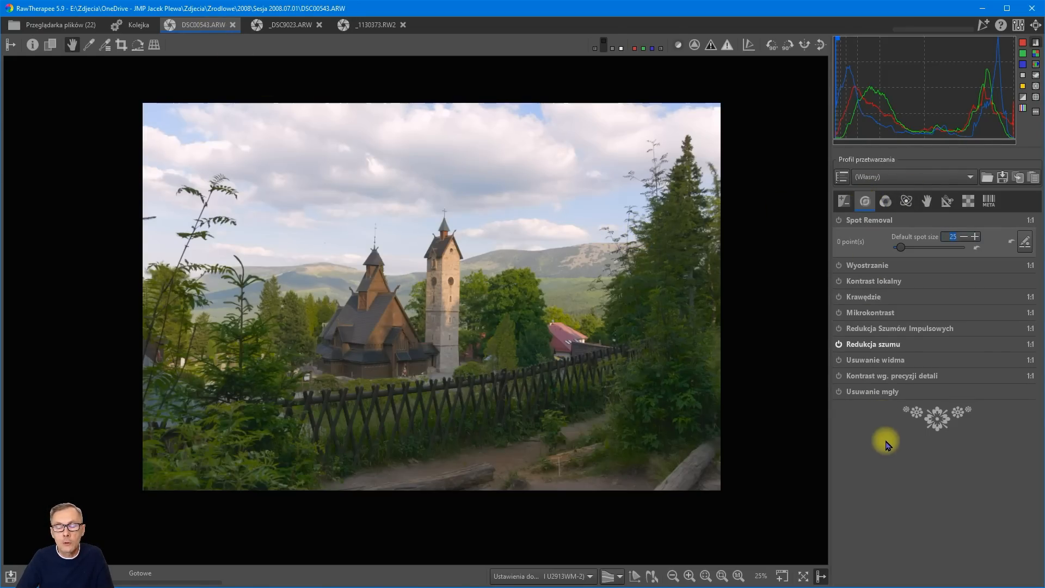
{"action": "left_click", "coordinate": [866, 393]}
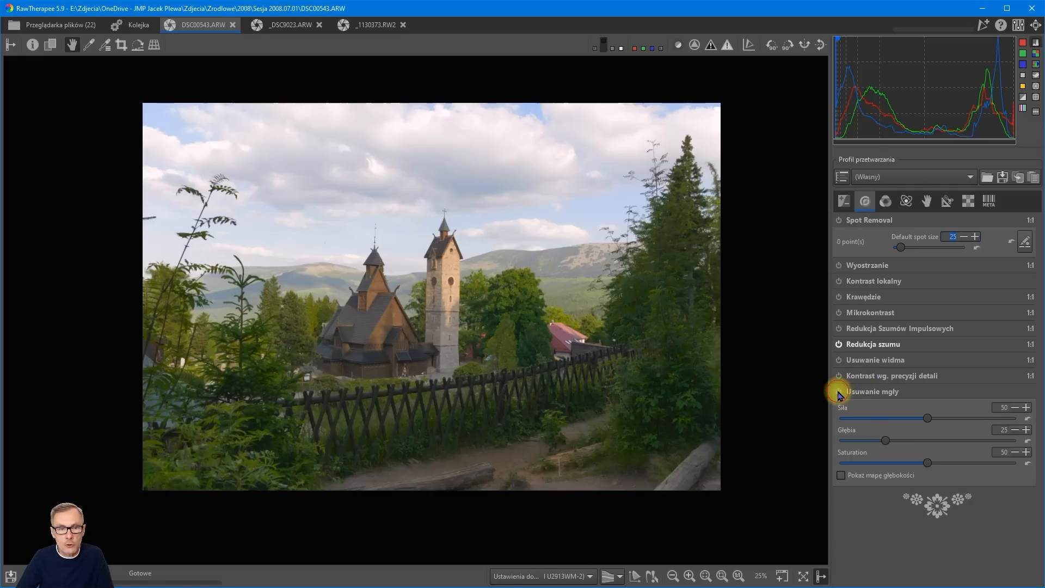
{"action": "left_click", "coordinate": [839, 391]}
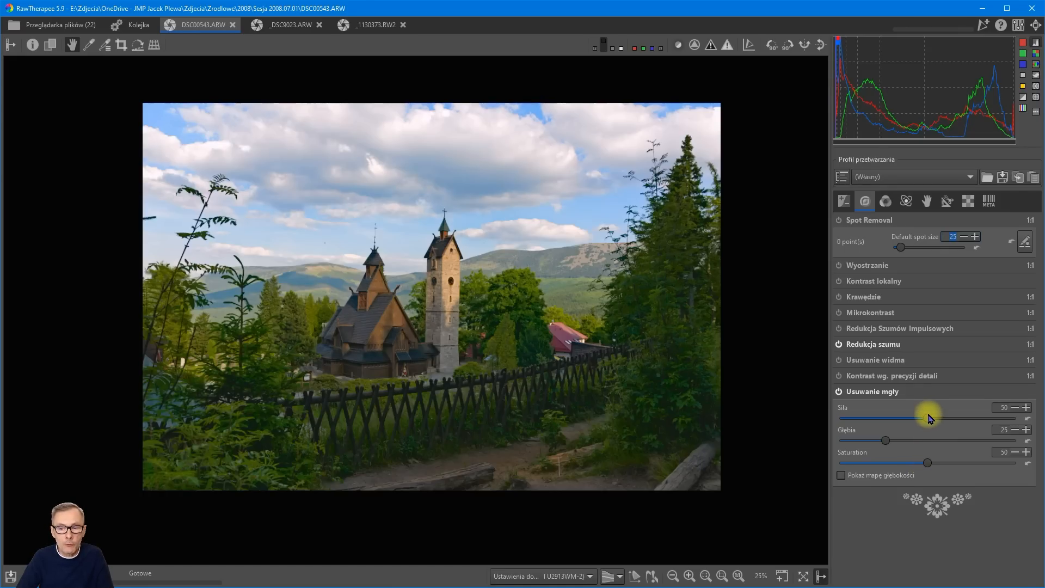
{"action": "left_click_drag", "start_coordinate": [927, 417], "coordinate": [906, 422]}
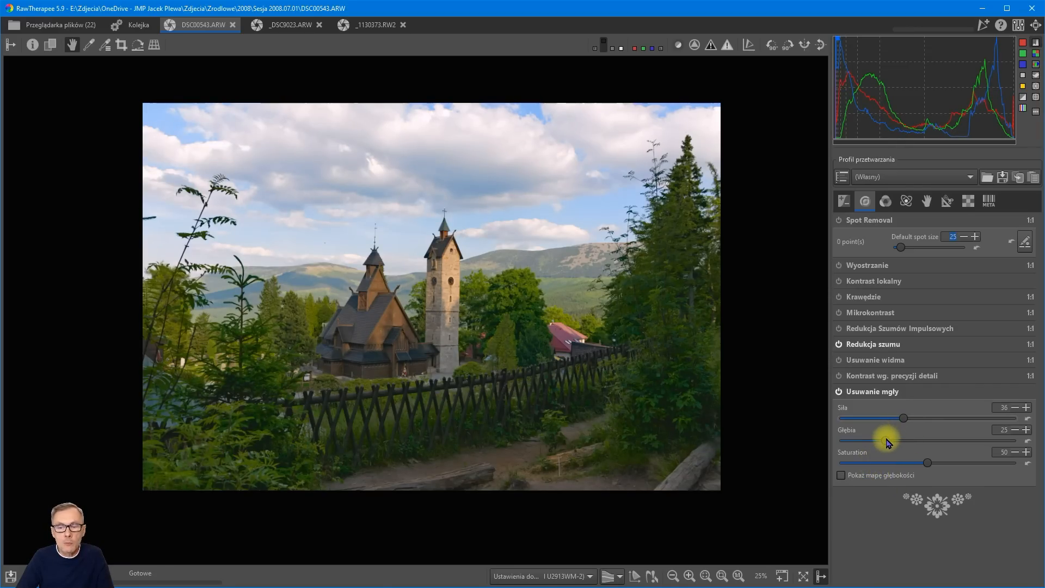
{"action": "left_click", "coordinate": [841, 476]}
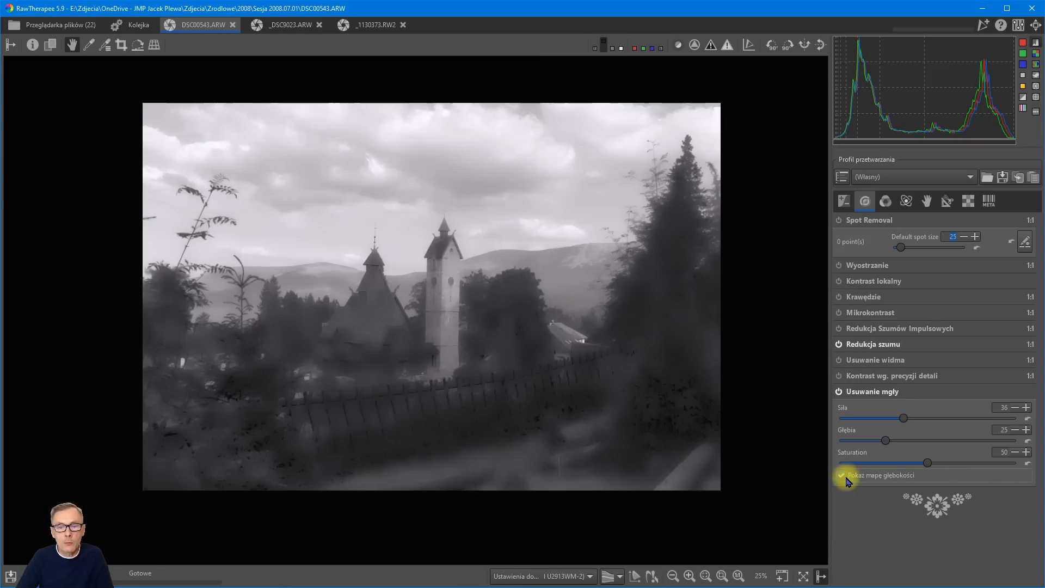
Try a haze removal depth of 0, restore it to 25, and hide the depth map.
{"action": "left_click_drag", "start_coordinate": [885, 440], "coordinate": [822, 444]}
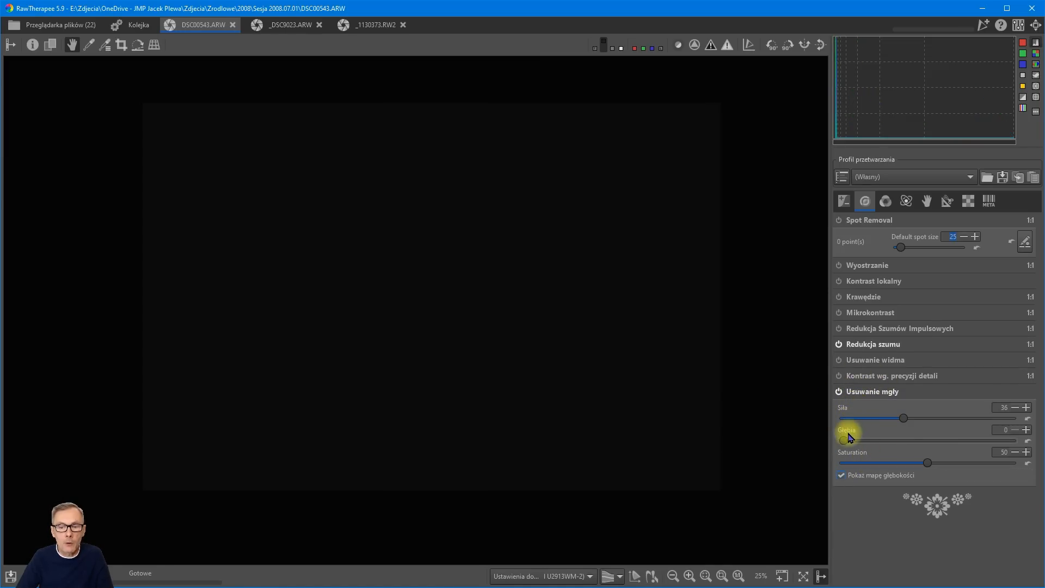
{"action": "left_click_drag", "start_coordinate": [847, 439], "coordinate": [884, 444]}
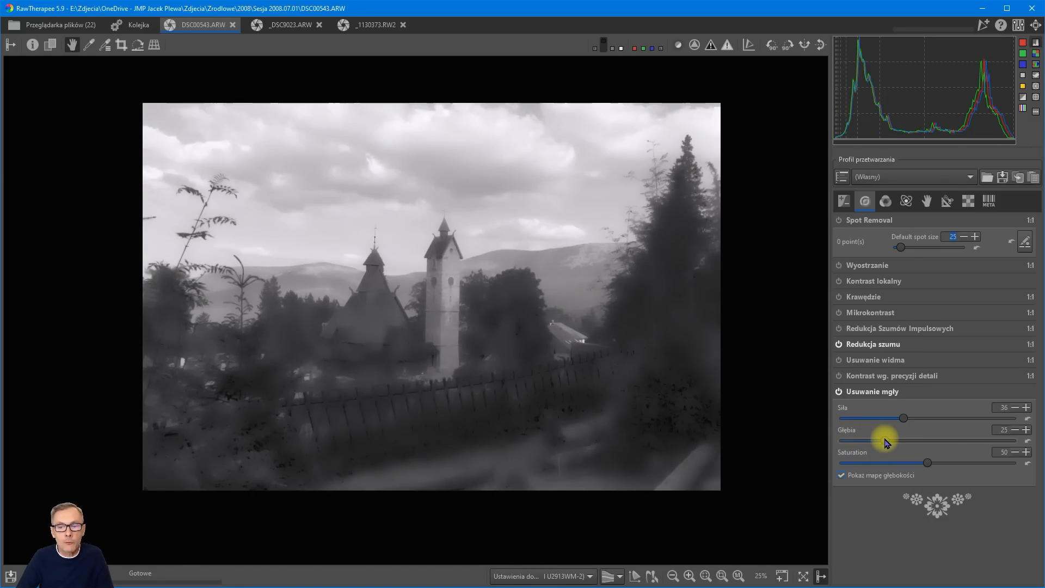
{"action": "left_click", "coordinate": [840, 476]}
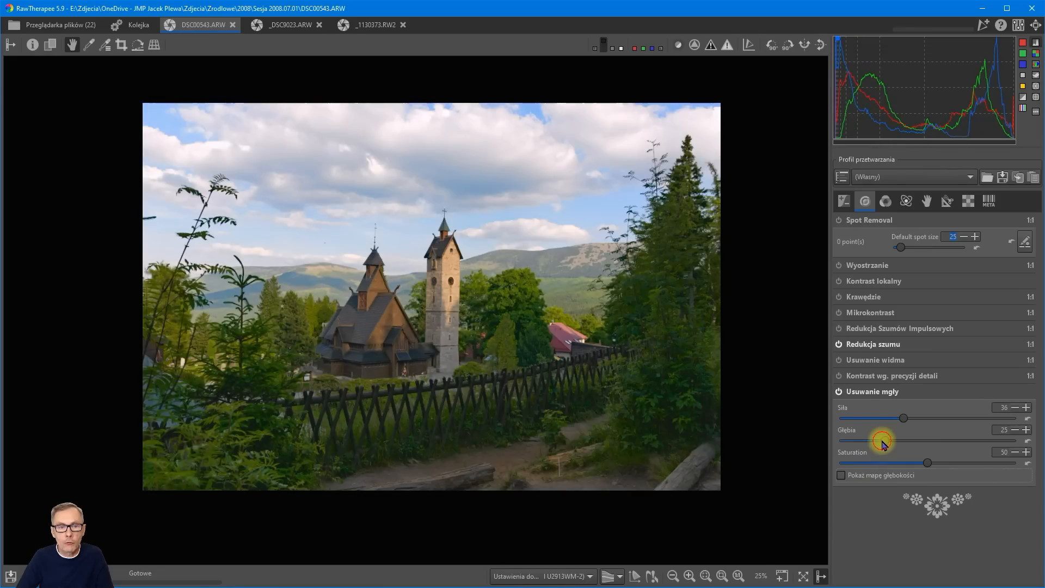
Set haze removal to depth 18, strength 47 and saturation 23, trying a saturation of 0 along the way.
{"action": "left_click_drag", "start_coordinate": [882, 443], "coordinate": [862, 430]}
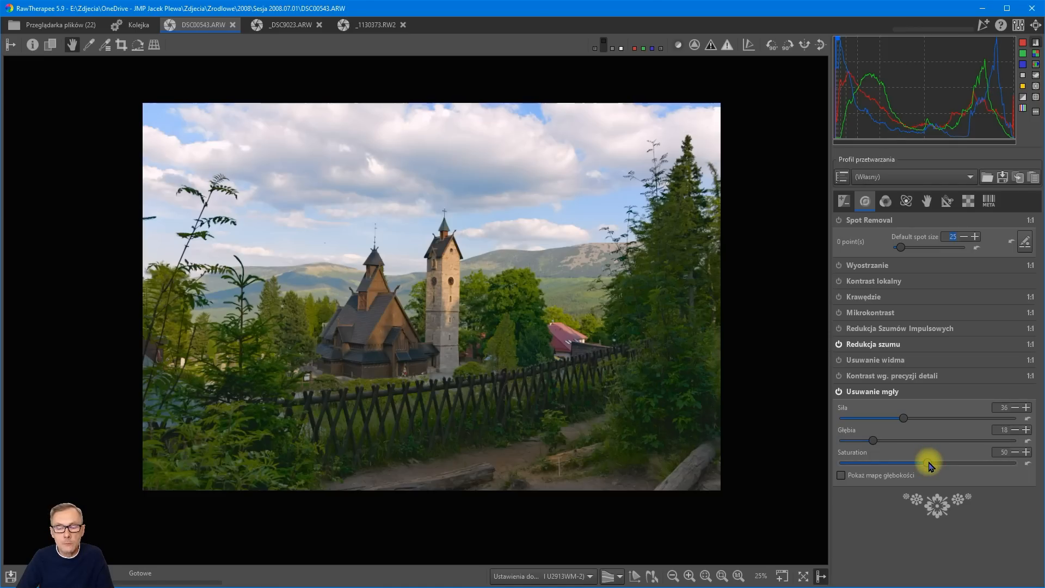
{"action": "left_click_drag", "start_coordinate": [930, 466], "coordinate": [837, 468]}
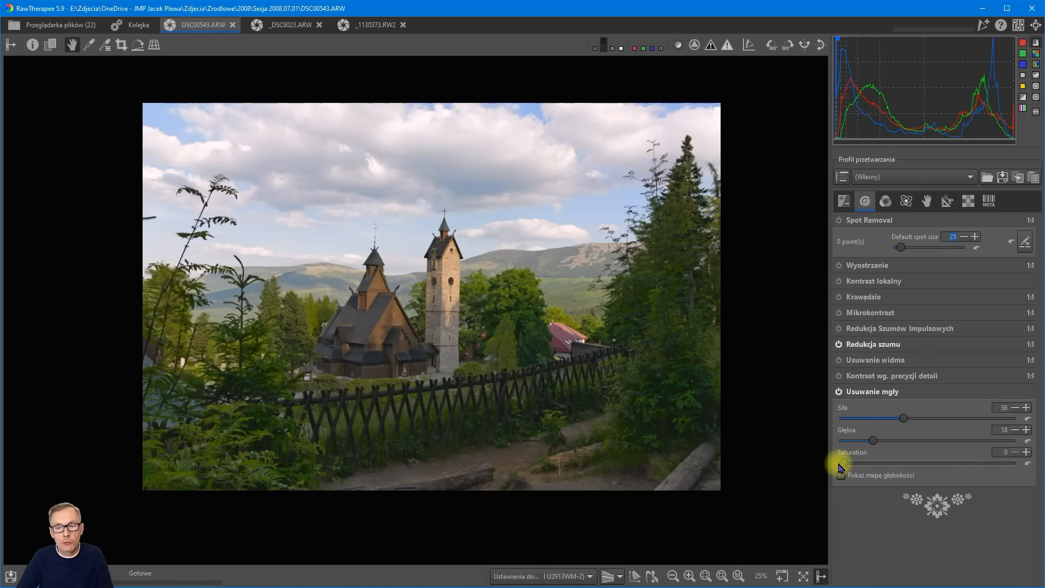
{"action": "mouse_move", "coordinate": [906, 422]}
{"action": "left_mouse_down"}
{"action": "mouse_move", "coordinate": [947, 420]}
{"action": "mouse_move", "coordinate": [877, 424]}
{"action": "mouse_move", "coordinate": [922, 420]}
{"action": "left_mouse_up"}
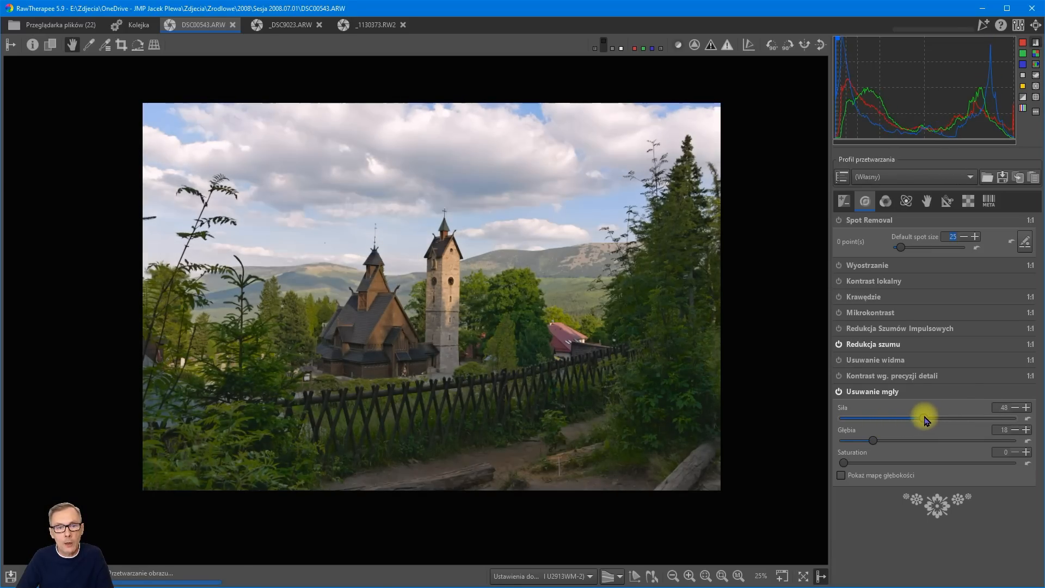
{"action": "left_click_drag", "start_coordinate": [844, 462], "coordinate": [881, 463]}
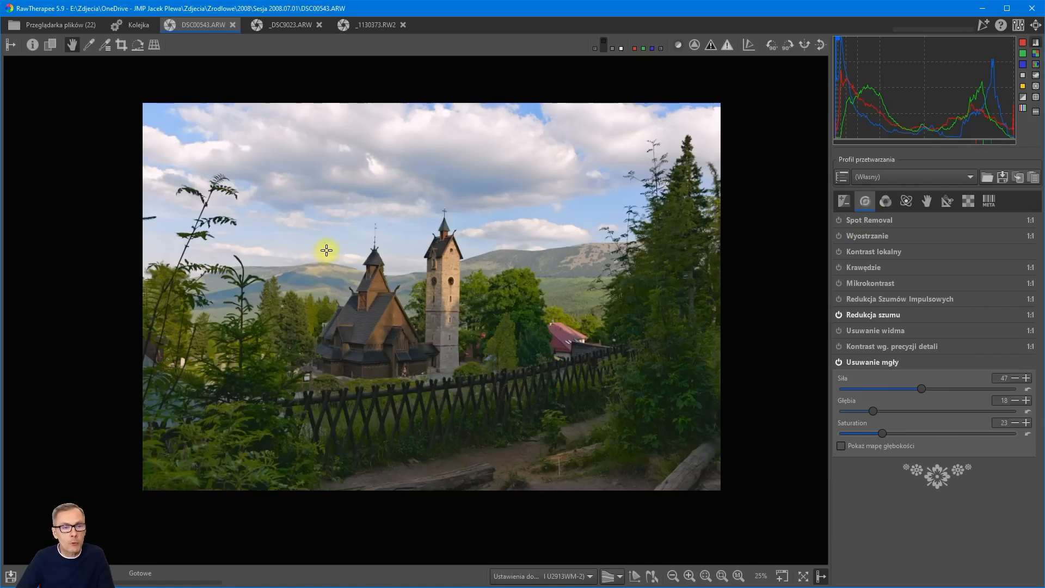
Enable Spot Removal and add a size 25 spot over the dark speck in the sky, sampling from the sky beside it.
{"action": "scroll", "coordinate": [327, 243], "scroll_direction": "up", "scroll_amount": 1}
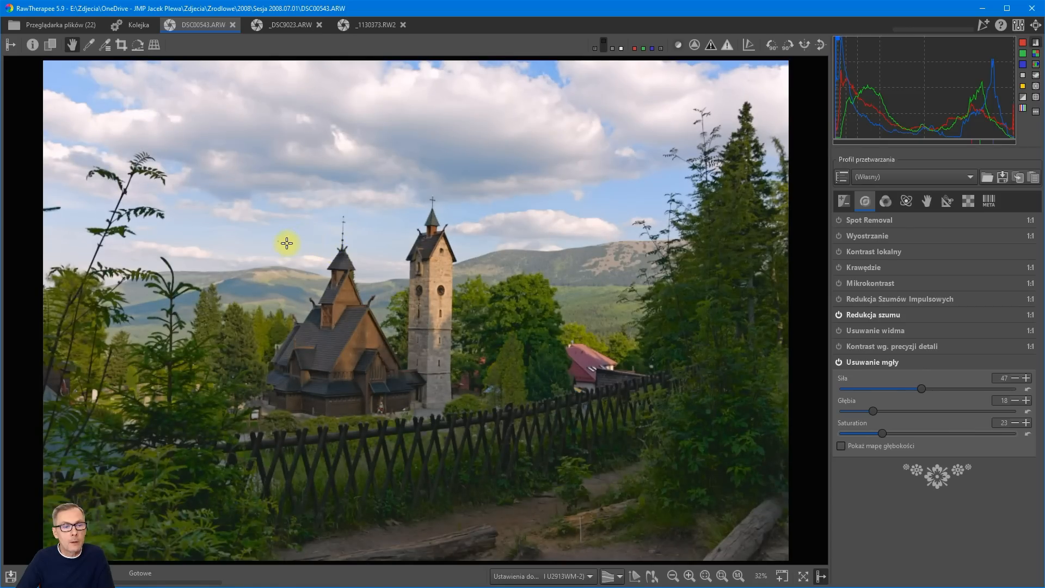
{"action": "scroll", "coordinate": [275, 244], "scroll_direction": "up", "scroll_amount": 4}
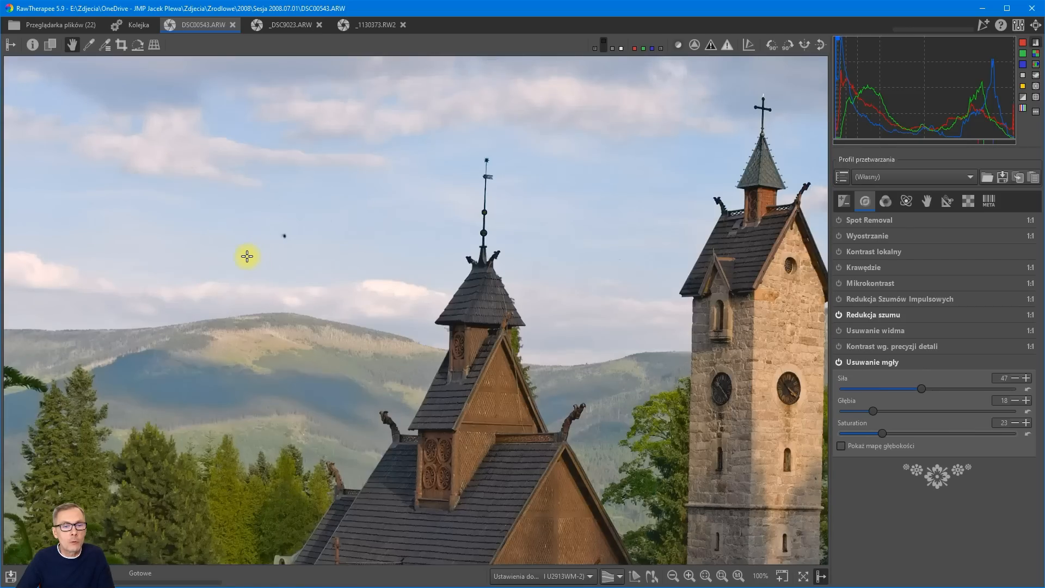
{"action": "left_click_drag", "start_coordinate": [245, 254], "coordinate": [296, 260]}
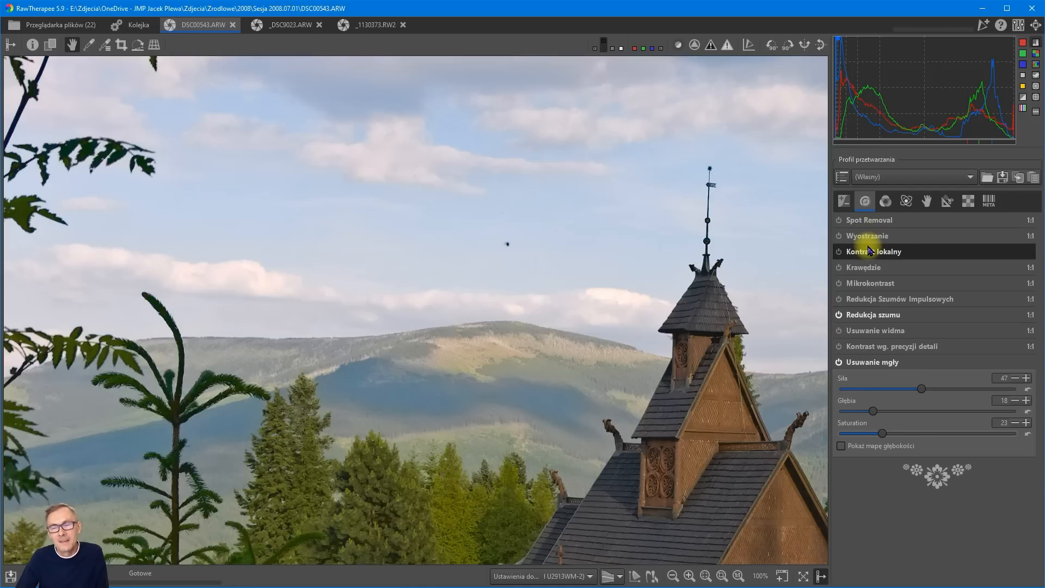
{"action": "left_click", "coordinate": [855, 220]}
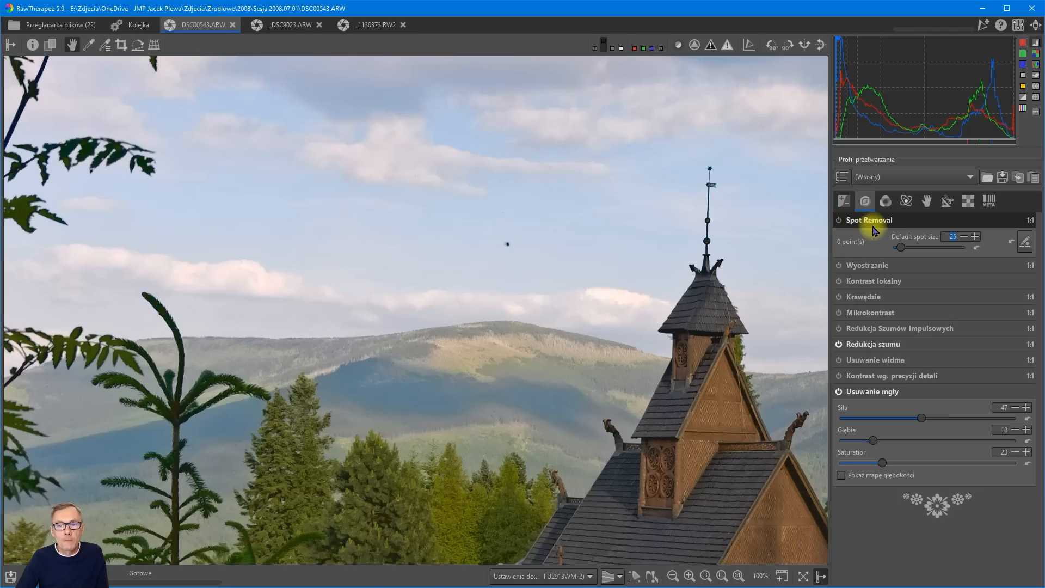
{"action": "left_click", "coordinate": [839, 220]}
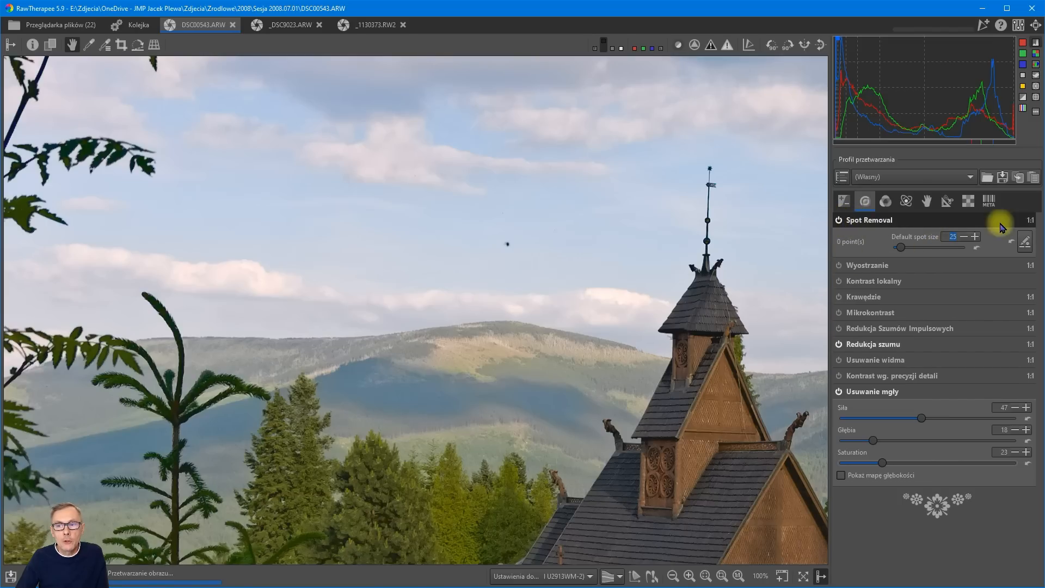
{"action": "left_click", "coordinate": [1024, 241]}
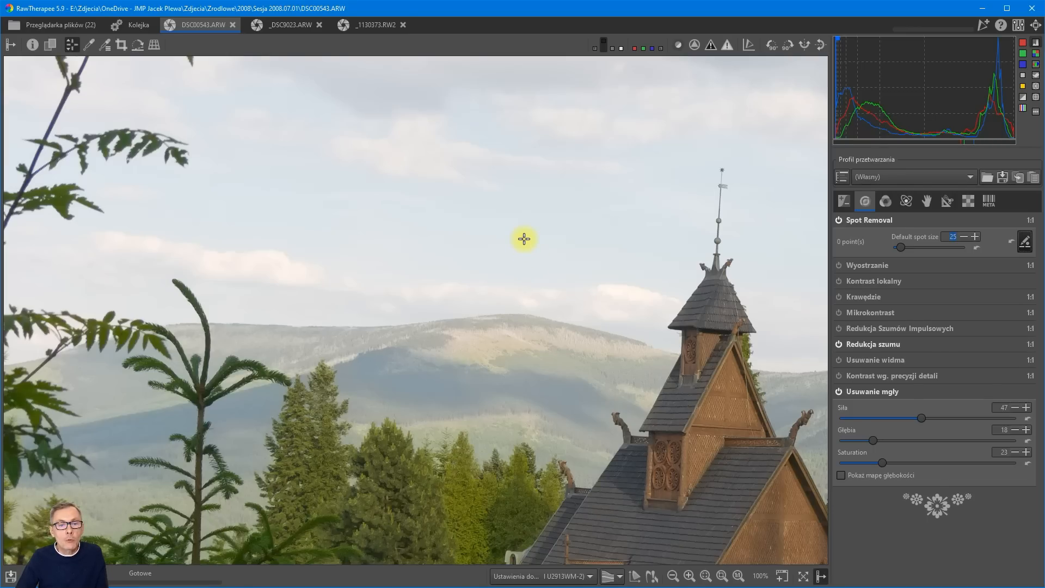
{"action": "left_click", "coordinate": [524, 238], "text": "ctrl"}
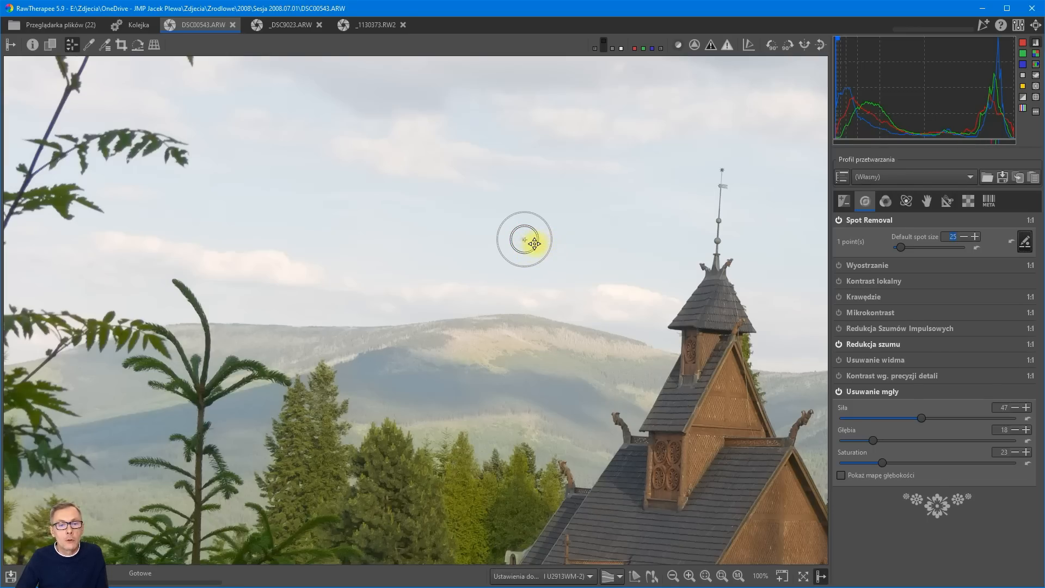
{"action": "left_click_drag", "start_coordinate": [531, 242], "coordinate": [605, 244]}
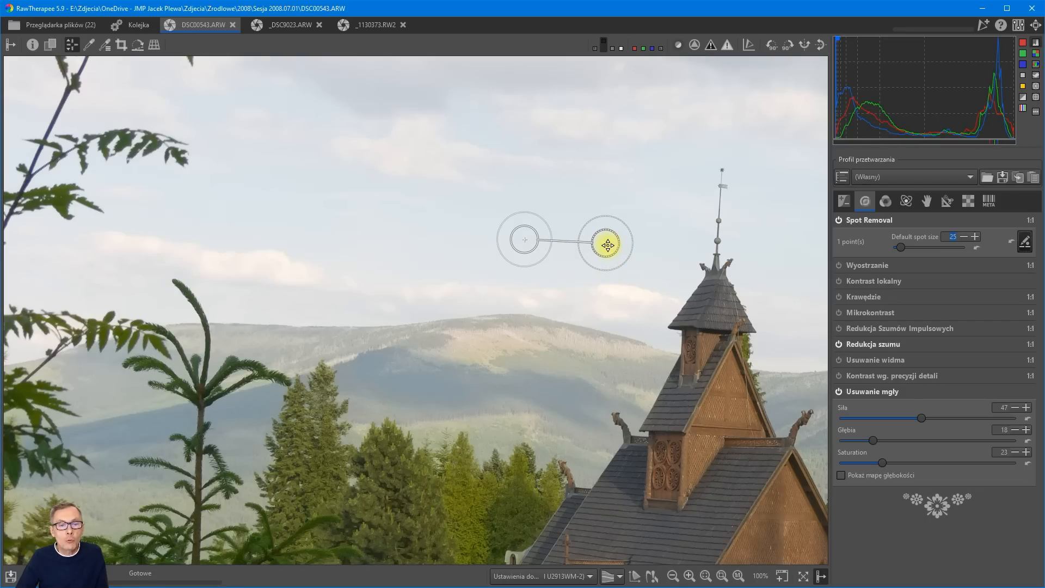
Try several source positions for the sky spot, settle on clear sky close beside it, and finish spot editing.
{"action": "left_click_drag", "start_coordinate": [607, 245], "coordinate": [610, 232]}
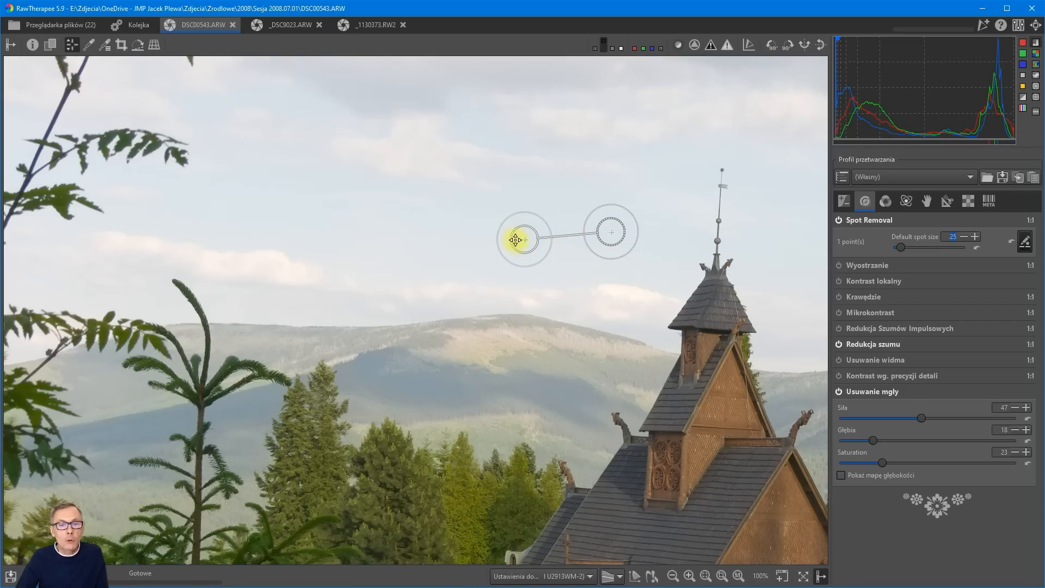
{"action": "left_click_drag", "start_coordinate": [611, 232], "coordinate": [588, 242]}
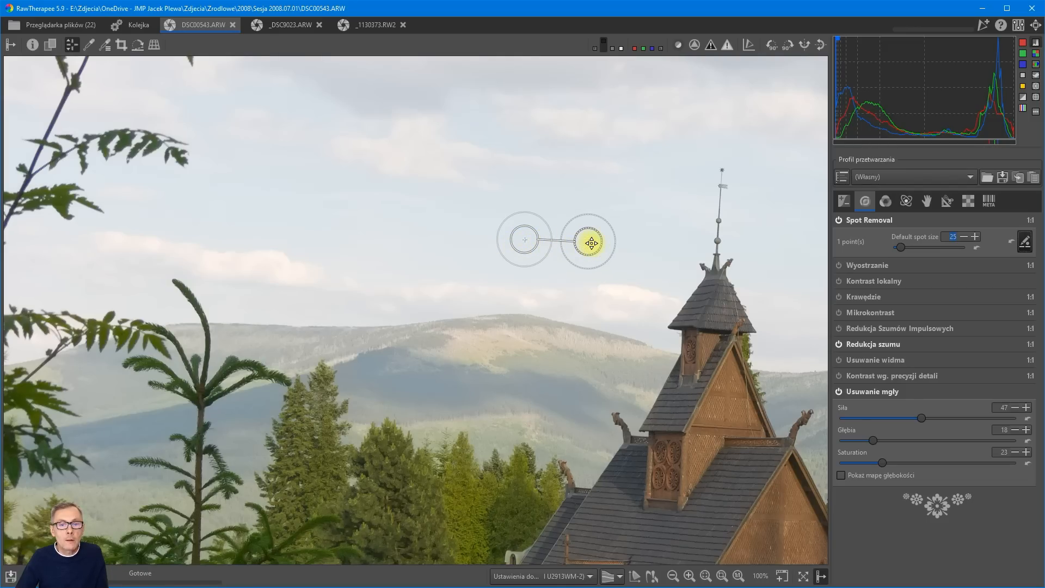
{"action": "left_click_drag", "start_coordinate": [590, 243], "coordinate": [630, 300]}
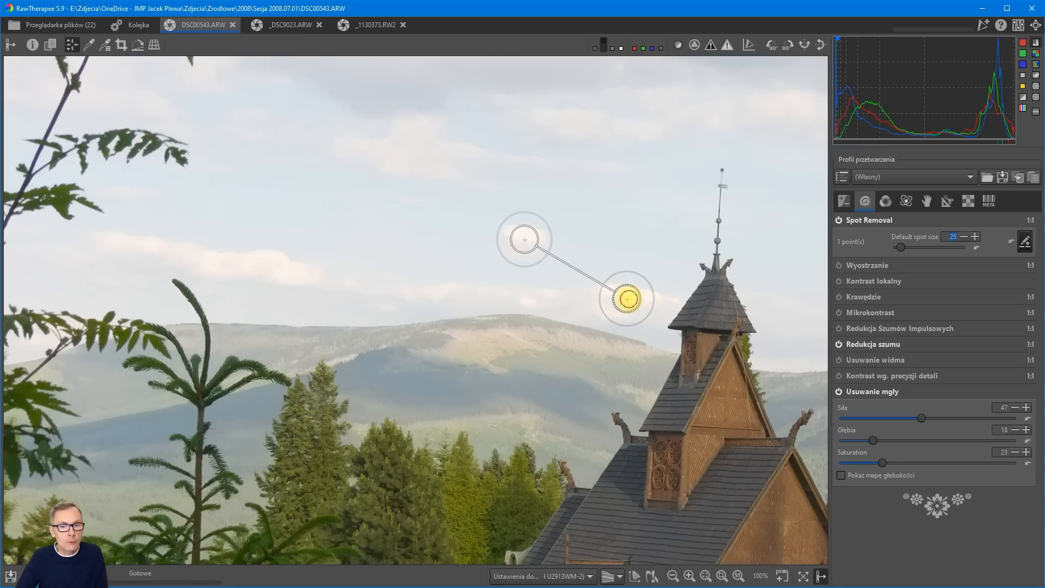
{"action": "left_click_drag", "start_coordinate": [628, 299], "coordinate": [588, 241]}
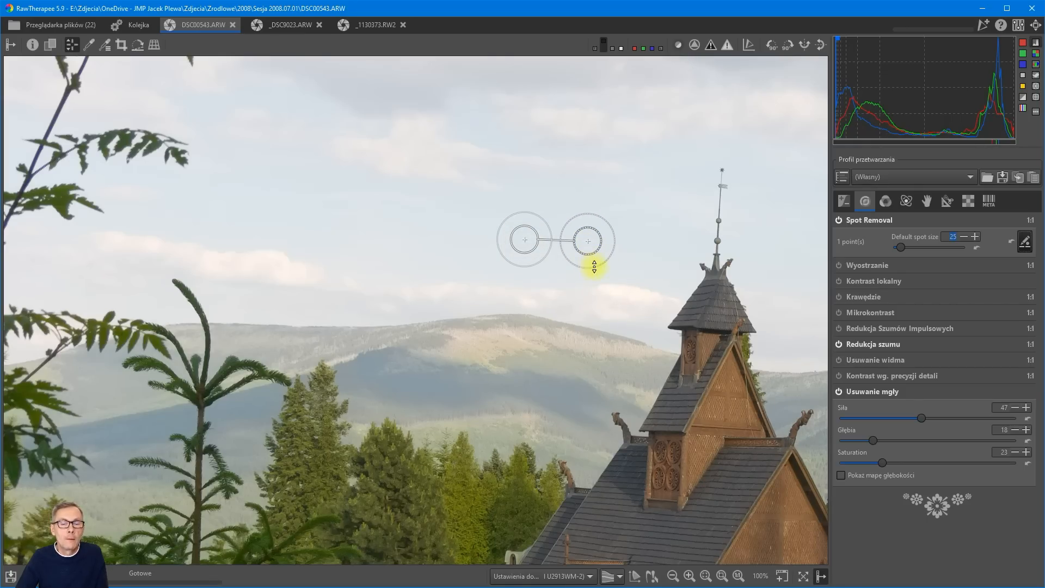
{"action": "left_click", "coordinate": [1025, 241]}
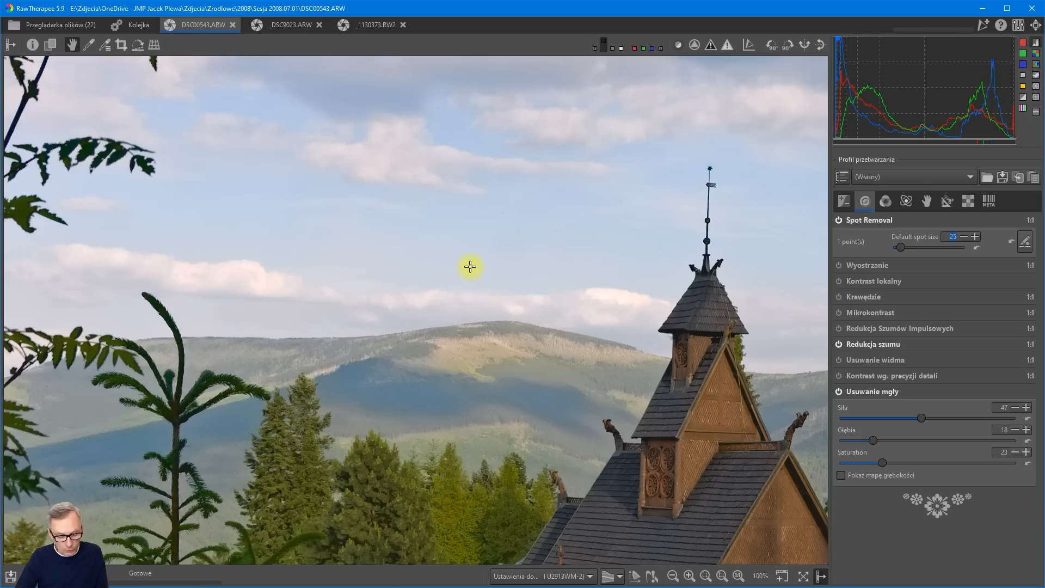
Add a second removal spot on the twig at the photo's left edge, with its source in the sky beside the tall plant.
{"action": "key", "text": "z"}
{"action": "left_click_drag", "start_coordinate": [271, 254], "coordinate": [563, 285]}
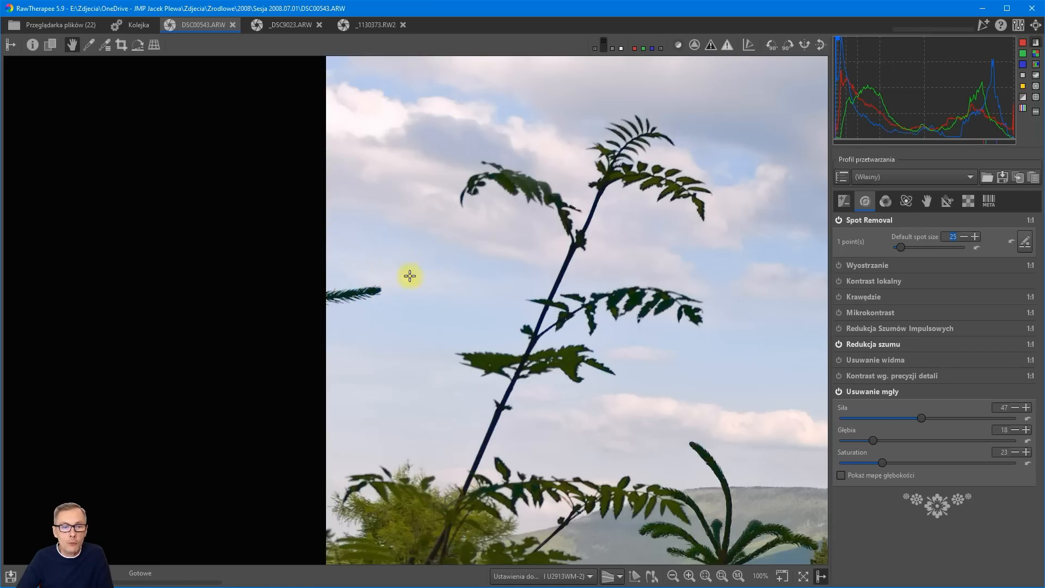
{"action": "left_click", "coordinate": [1026, 243]}
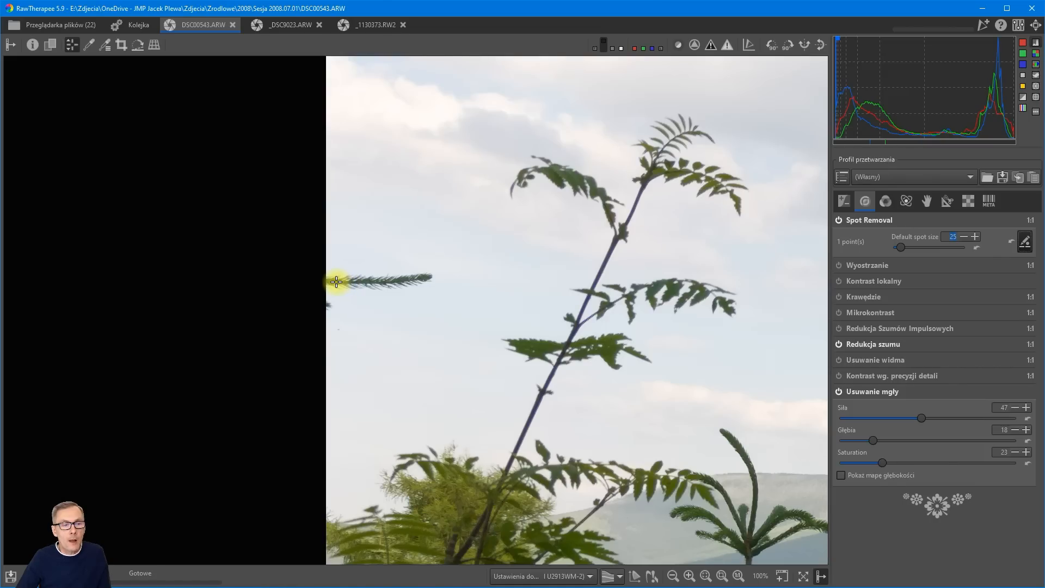
{"action": "left_click", "coordinate": [343, 281], "text": "ctrl"}
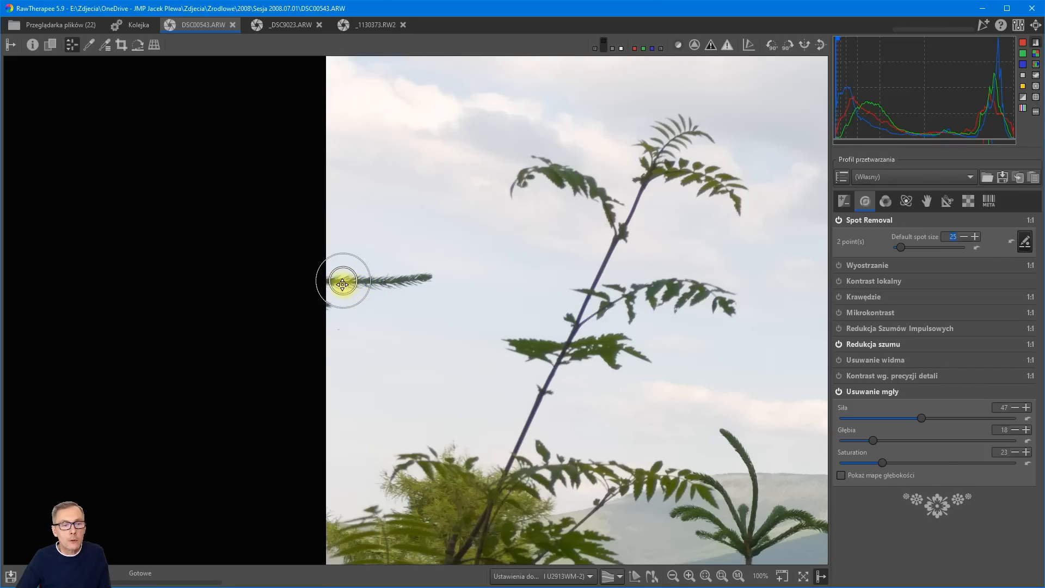
{"action": "mouse_move", "coordinate": [343, 280]}
{"action": "left_mouse_down"}
{"action": "mouse_move", "coordinate": [450, 272]}
{"action": "mouse_move", "coordinate": [529, 287]}
{"action": "left_mouse_up"}
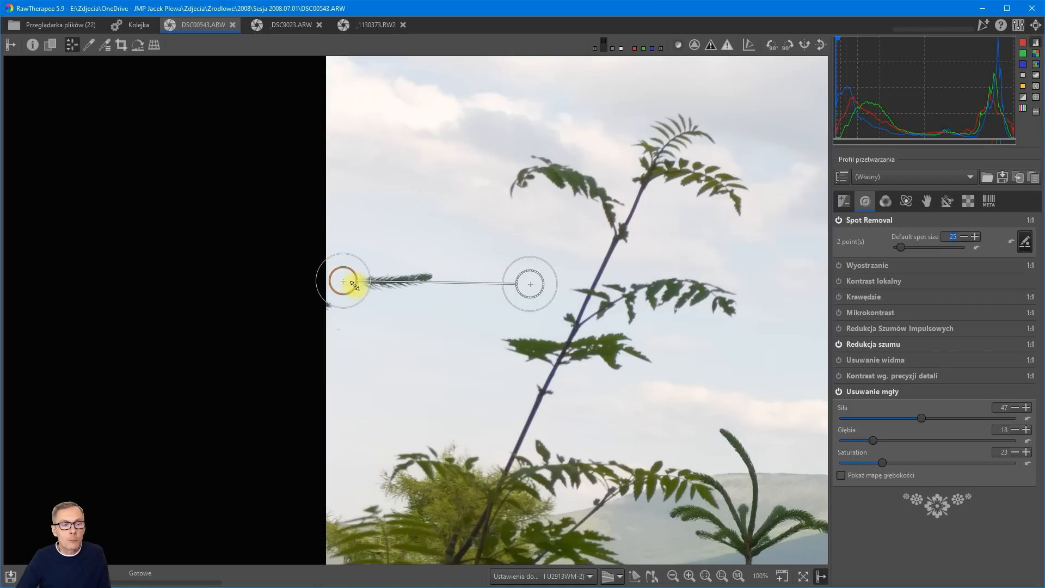
Enlarge the second spot to cover the whole twig, move its source to clear sky beyond the plant, and finish spot editing.
{"action": "left_click_drag", "start_coordinate": [355, 285], "coordinate": [387, 284]}
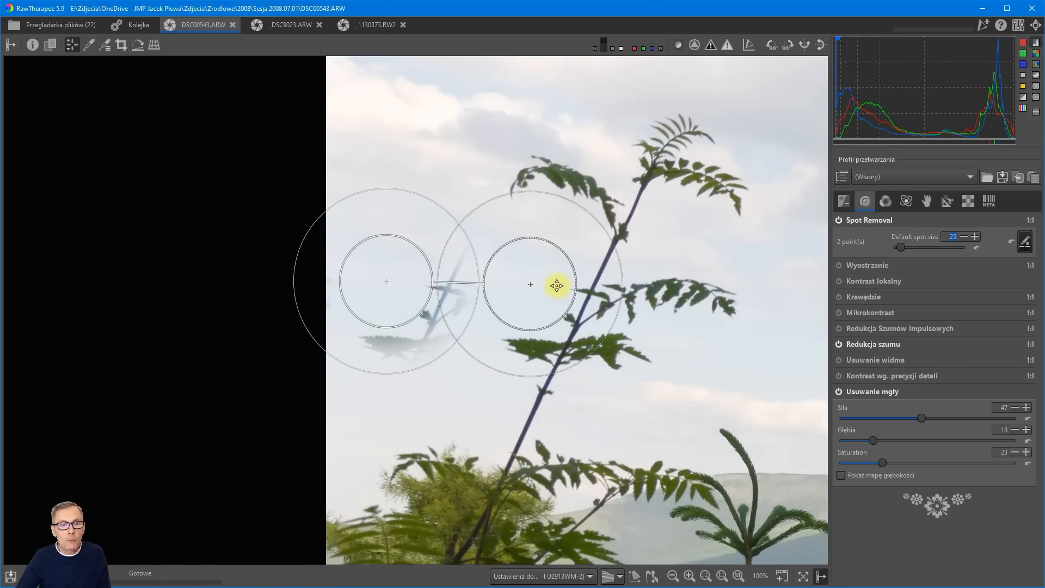
{"action": "left_click_drag", "start_coordinate": [533, 284], "coordinate": [838, 293]}
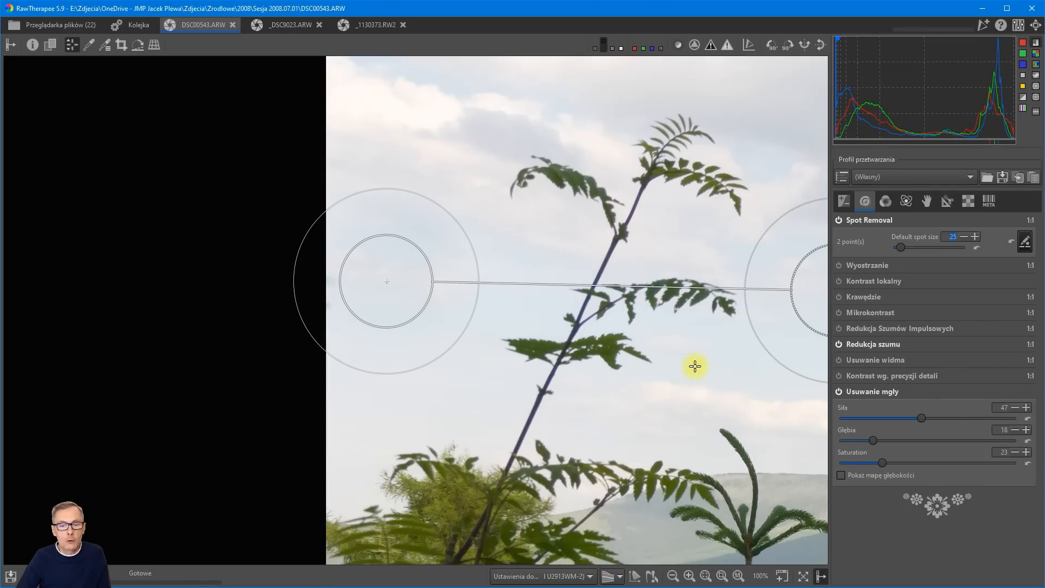
{"action": "scroll", "coordinate": [695, 367], "scroll_direction": "down", "scroll_amount": 2}
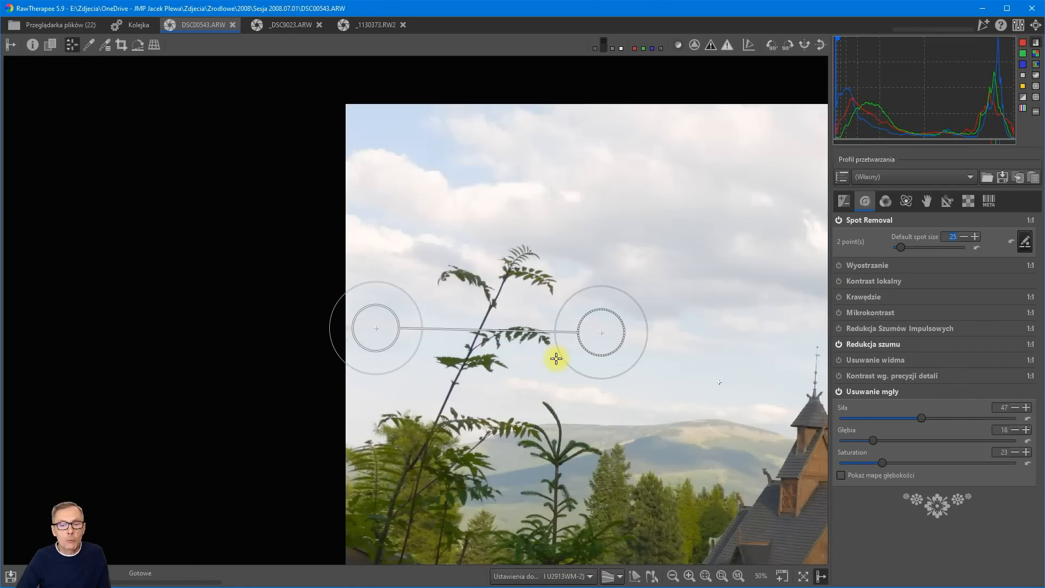
{"action": "scroll", "coordinate": [547, 345], "scroll_direction": "up", "scroll_amount": 2}
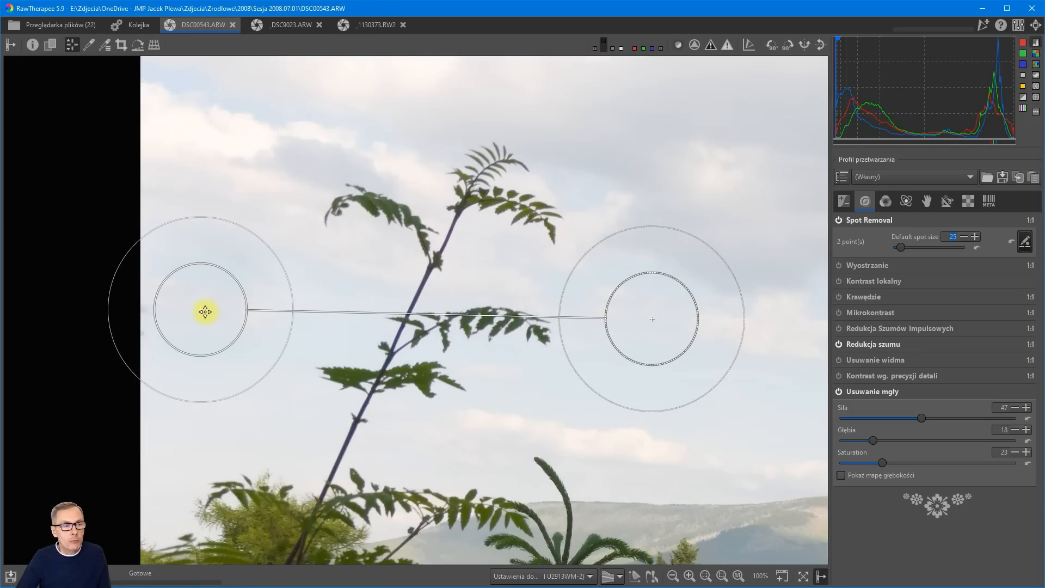
{"action": "mouse_move", "coordinate": [203, 311]}
{"action": "left_mouse_down"}
{"action": "mouse_move", "coordinate": [194, 310]}
{"action": "mouse_move", "coordinate": [205, 311]}
{"action": "left_mouse_up"}
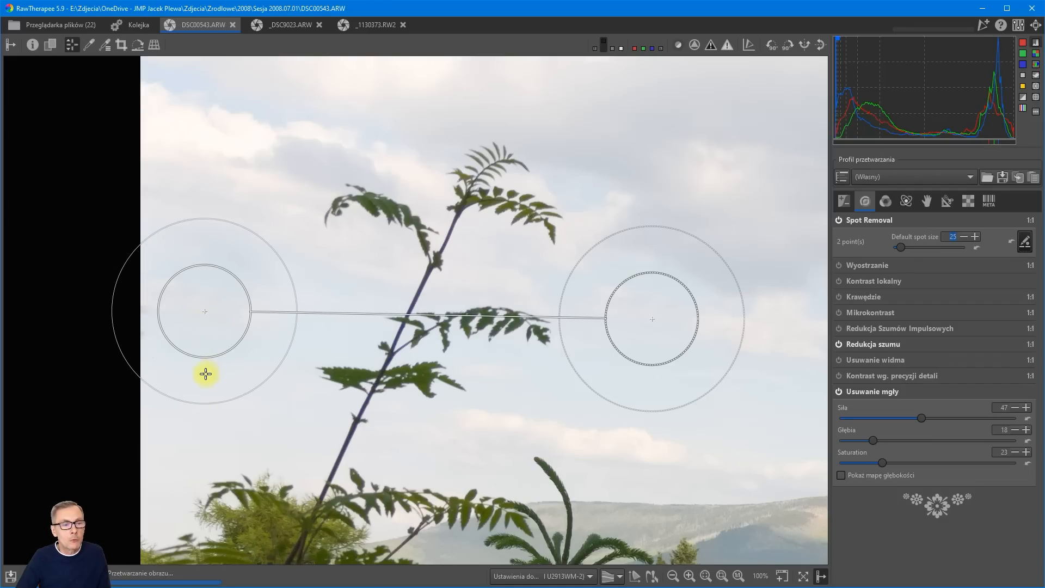
{"action": "left_click", "coordinate": [1024, 240]}
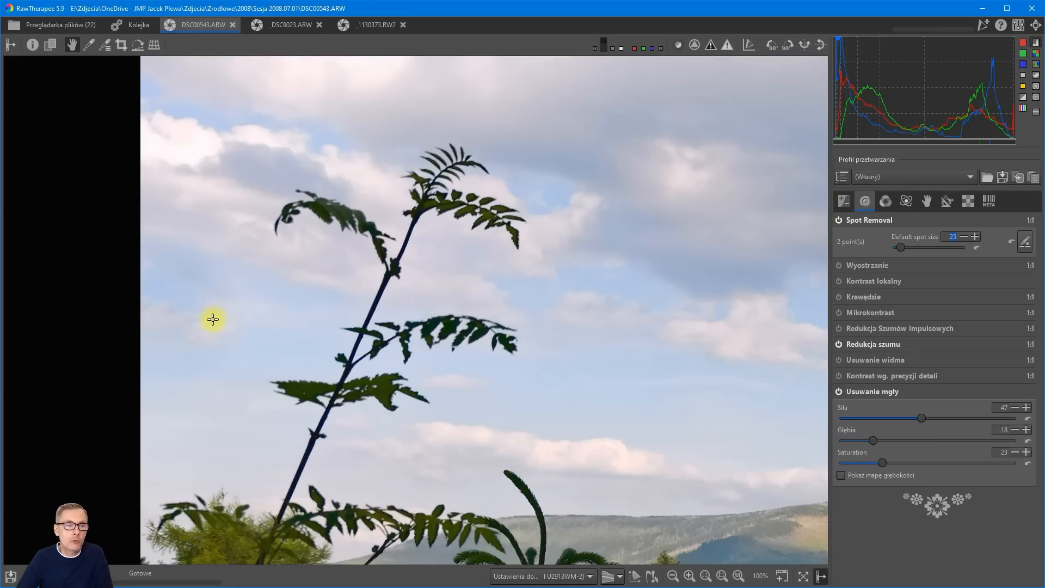
Turn on Local Adjustments for the photo.
{"action": "scroll", "coordinate": [215, 318], "scroll_direction": "down", "scroll_amount": 2}
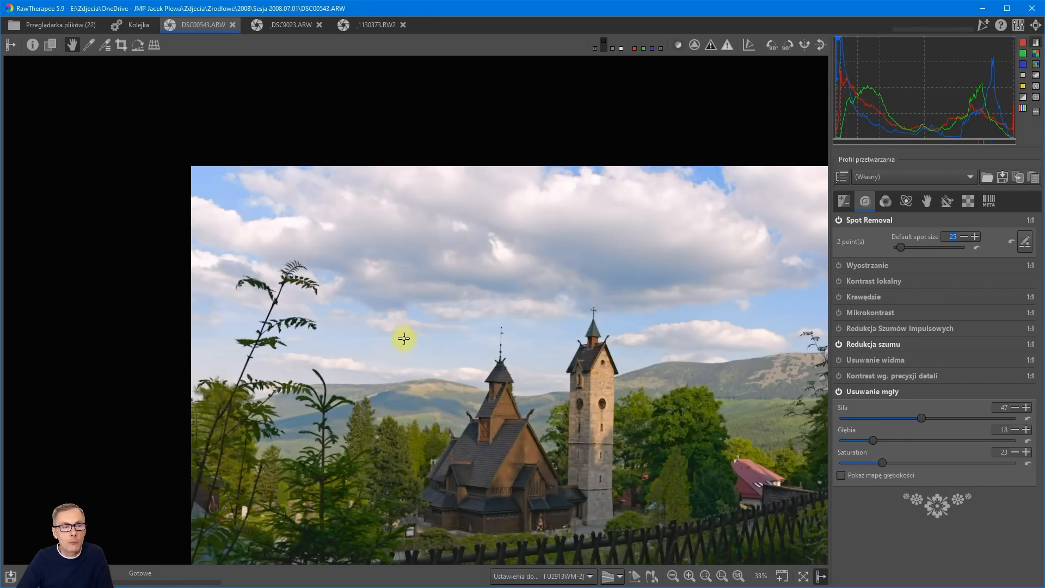
{"action": "scroll", "coordinate": [381, 332], "scroll_direction": "down", "scroll_amount": 1}
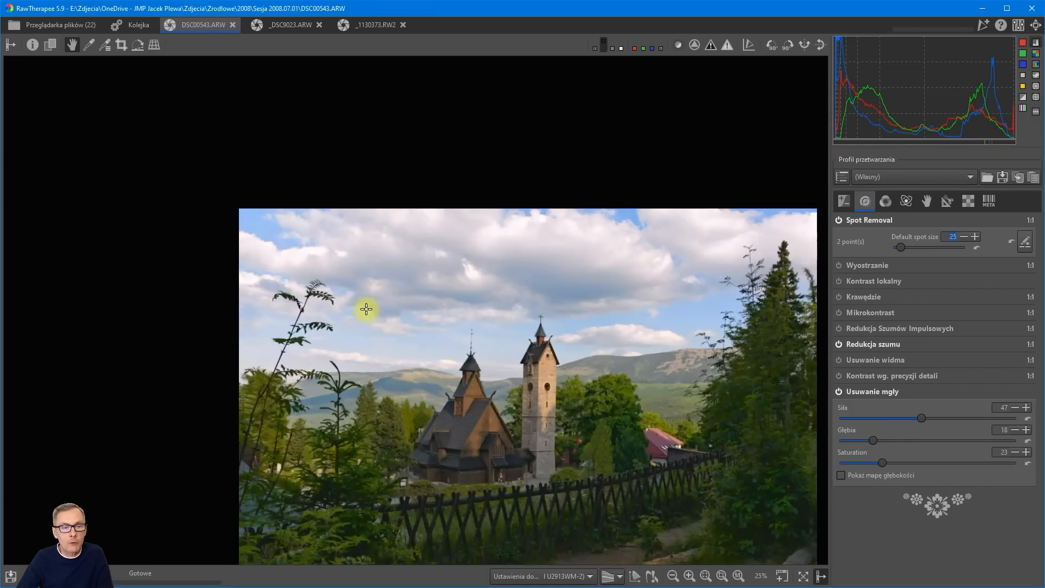
{"action": "left_click_drag", "start_coordinate": [497, 374], "coordinate": [472, 294]}
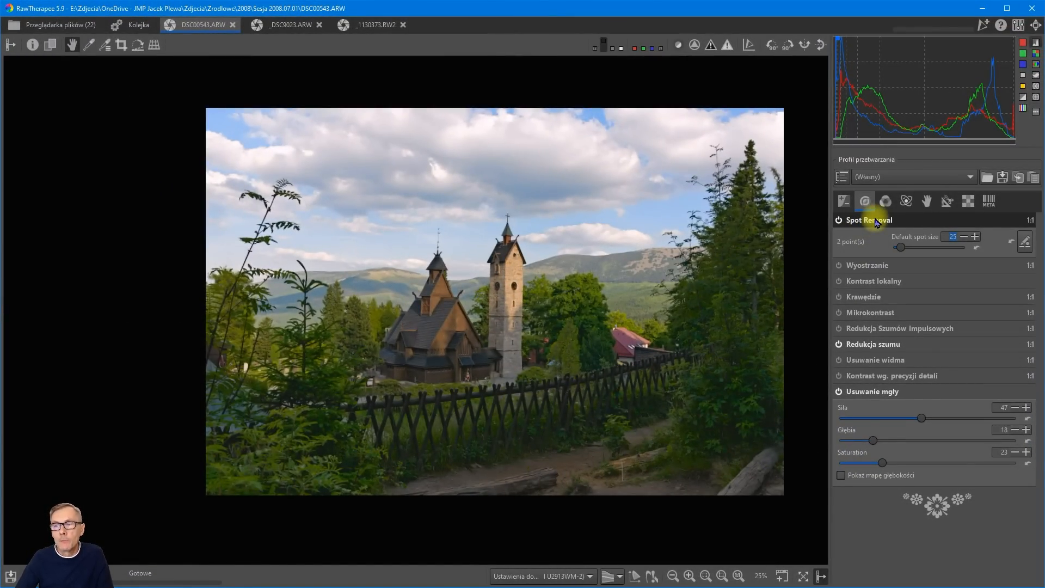
{"action": "left_click", "coordinate": [928, 202]}
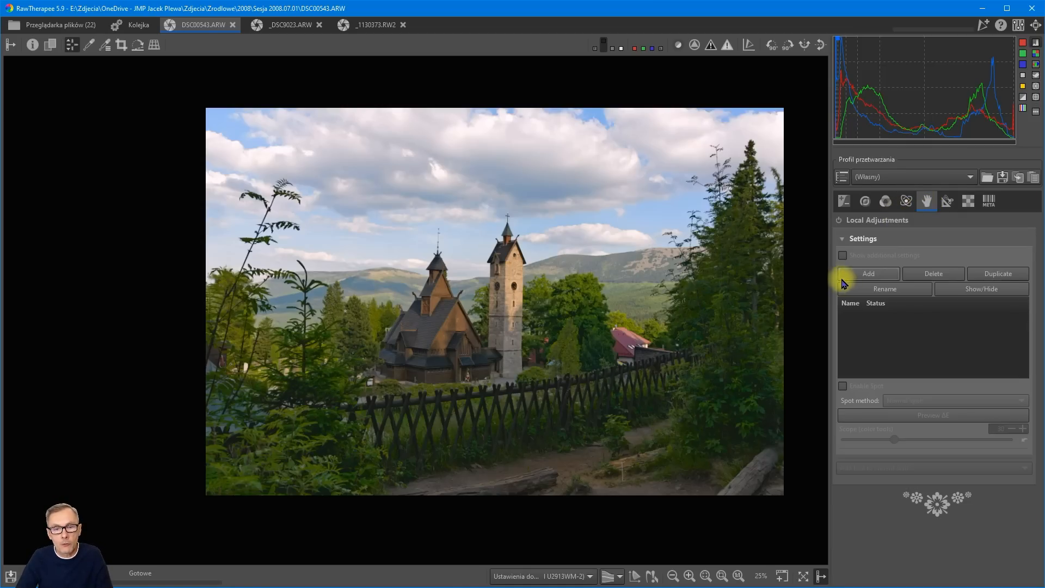
{"action": "scroll", "coordinate": [631, 356], "scroll_direction": "up", "scroll_amount": 2}
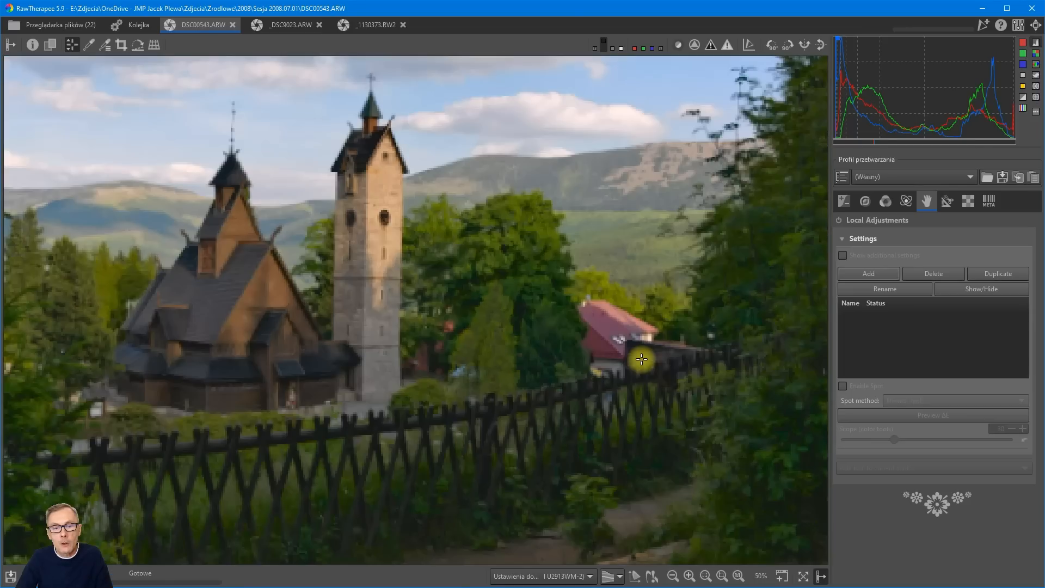
{"action": "scroll", "coordinate": [630, 361], "scroll_direction": "up", "scroll_amount": 1}
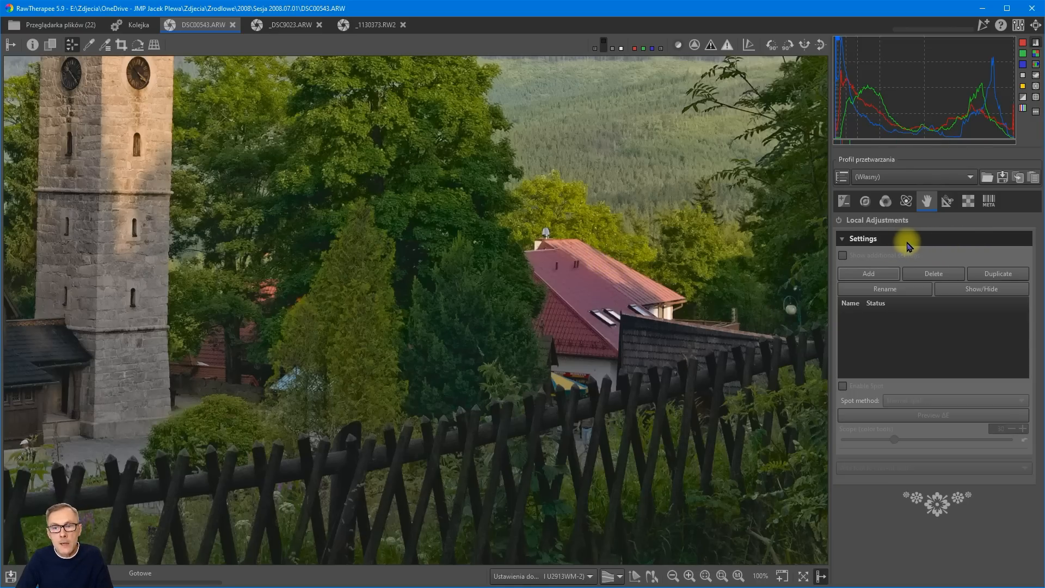
{"action": "left_click", "coordinate": [839, 221]}
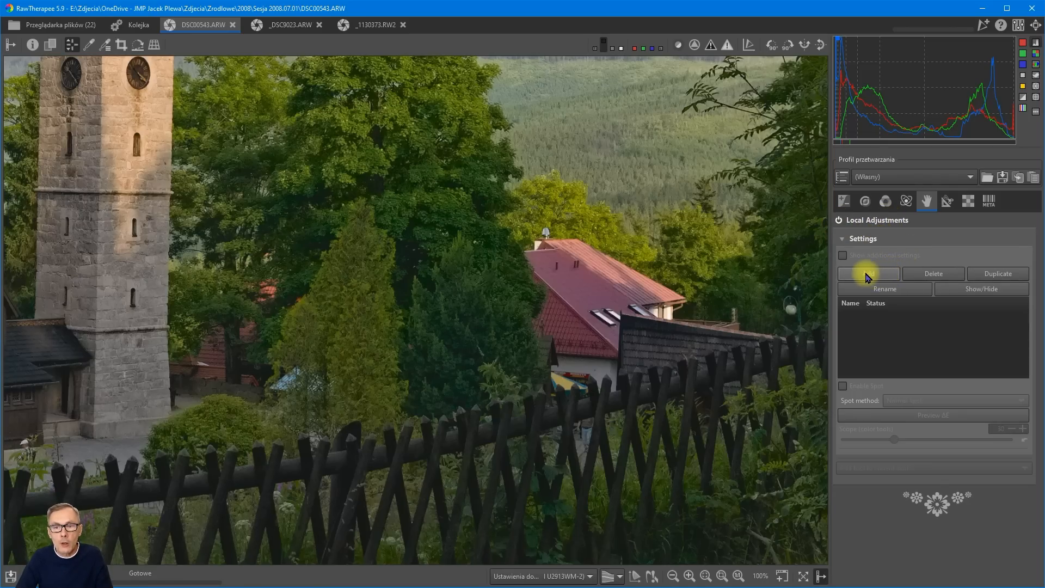
Add a new local adjustment spot with additional settings shown, and centre it on the red roof.
{"action": "left_click", "coordinate": [867, 277]}
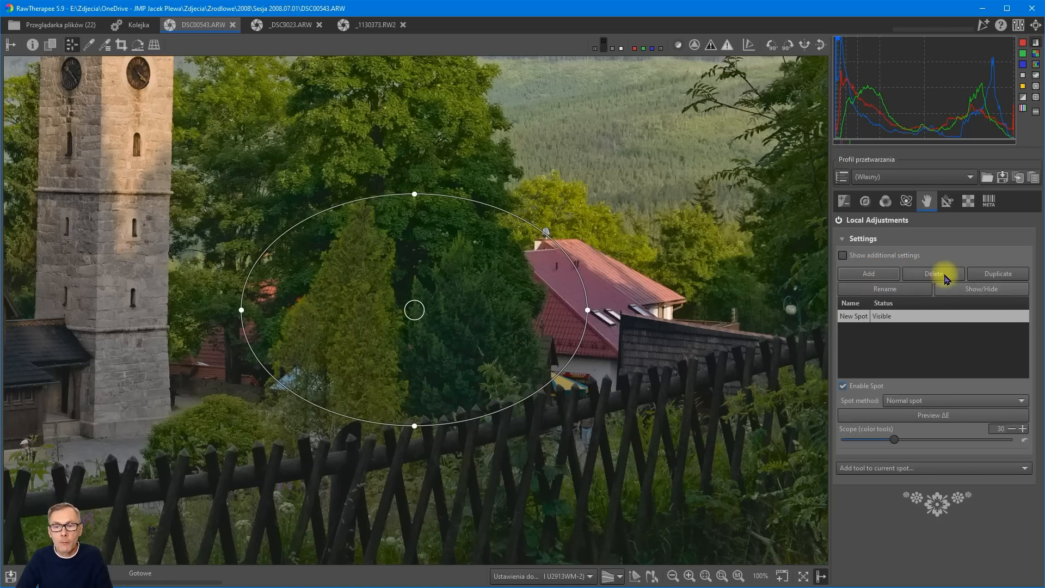
{"action": "left_click", "coordinate": [842, 255]}
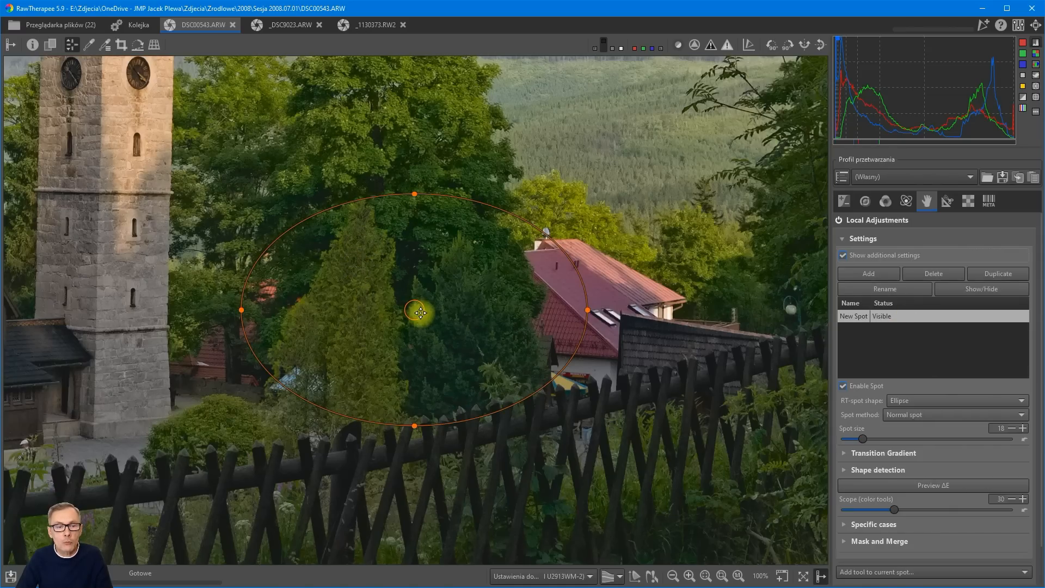
{"action": "left_click_drag", "start_coordinate": [415, 312], "coordinate": [579, 295]}
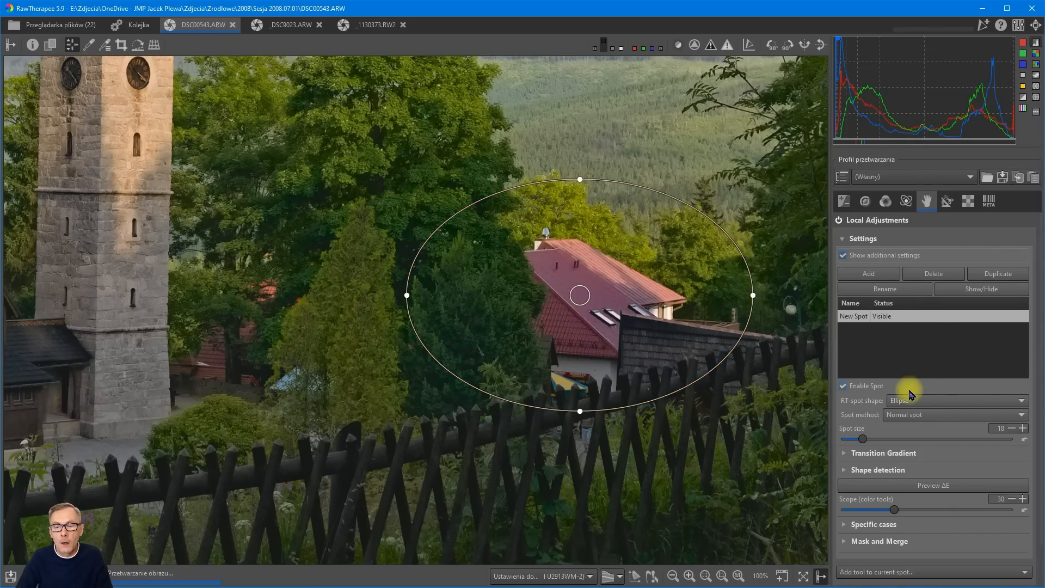
Try the Rectangle shape for the spot with the Normal spot method, then return the shape to Ellipse.
{"action": "left_click", "coordinate": [958, 405]}
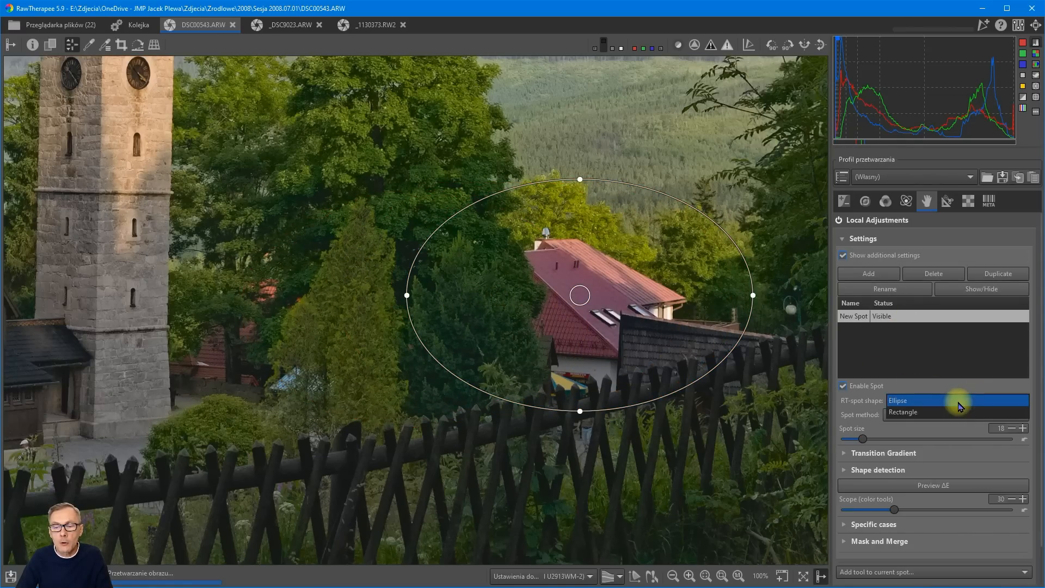
{"action": "left_click", "coordinate": [913, 415]}
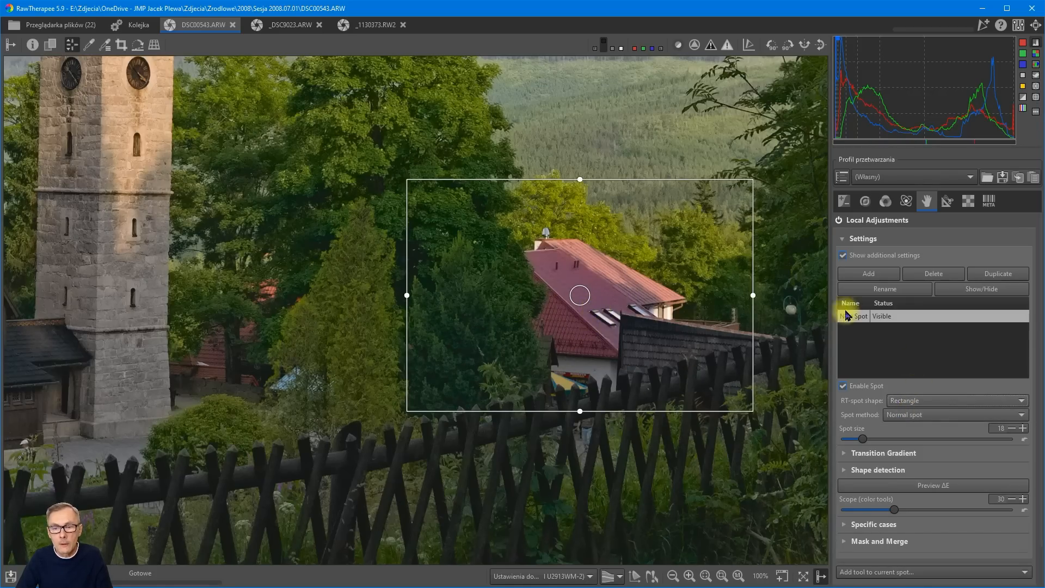
{"action": "left_click", "coordinate": [925, 414]}
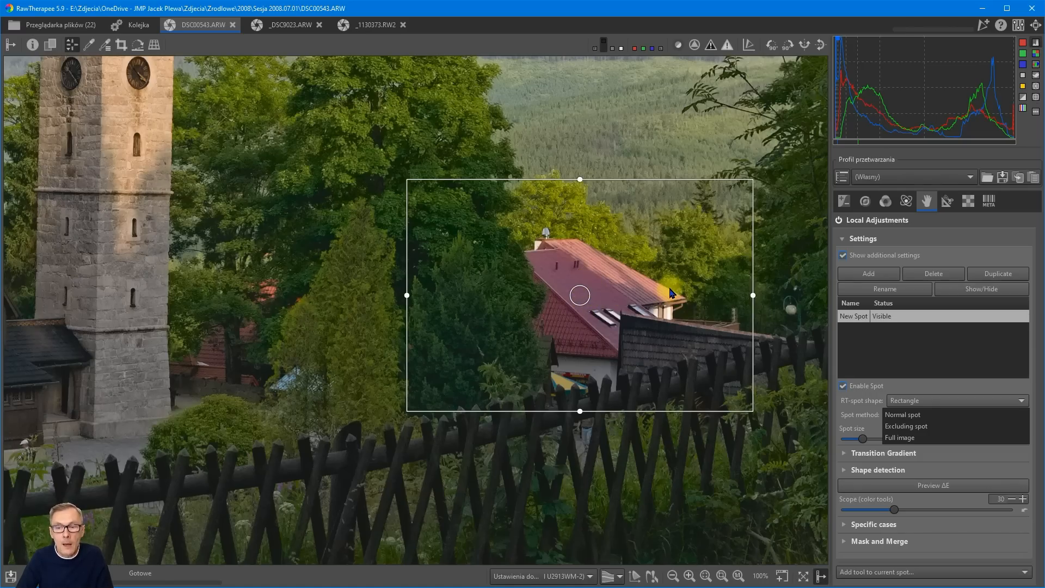
{"action": "left_click", "coordinate": [918, 419]}
{"action": "left_click", "coordinate": [911, 401]}
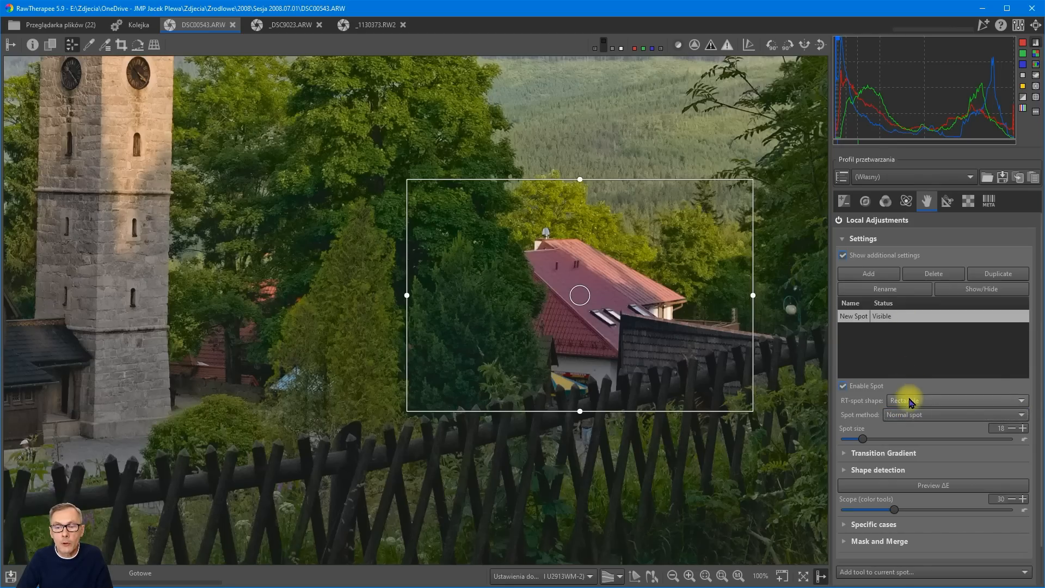
{"action": "left_click", "coordinate": [898, 389]}
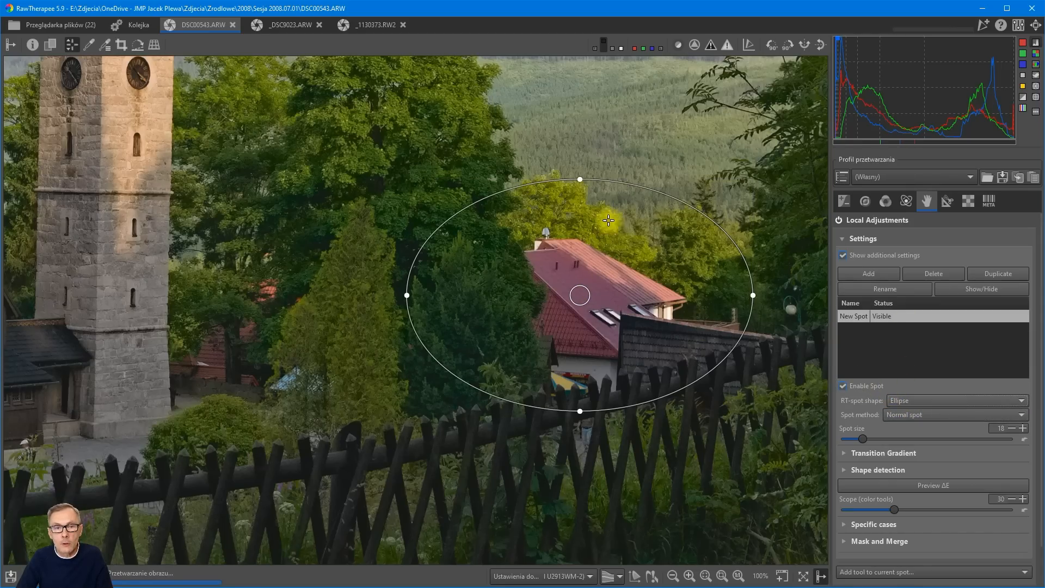
Shrink the elliptical spot and adjust its centre and edges so it closely surrounds the red-roofed house.
{"action": "left_click_drag", "start_coordinate": [577, 175], "coordinate": [579, 222]}
{"action": "left_click_drag", "start_coordinate": [405, 295], "coordinate": [475, 295]}
{"action": "mouse_move", "coordinate": [581, 414]}
{"action": "left_mouse_down"}
{"action": "mouse_move", "coordinate": [574, 375]}
{"action": "mouse_move", "coordinate": [586, 417]}
{"action": "left_mouse_up"}
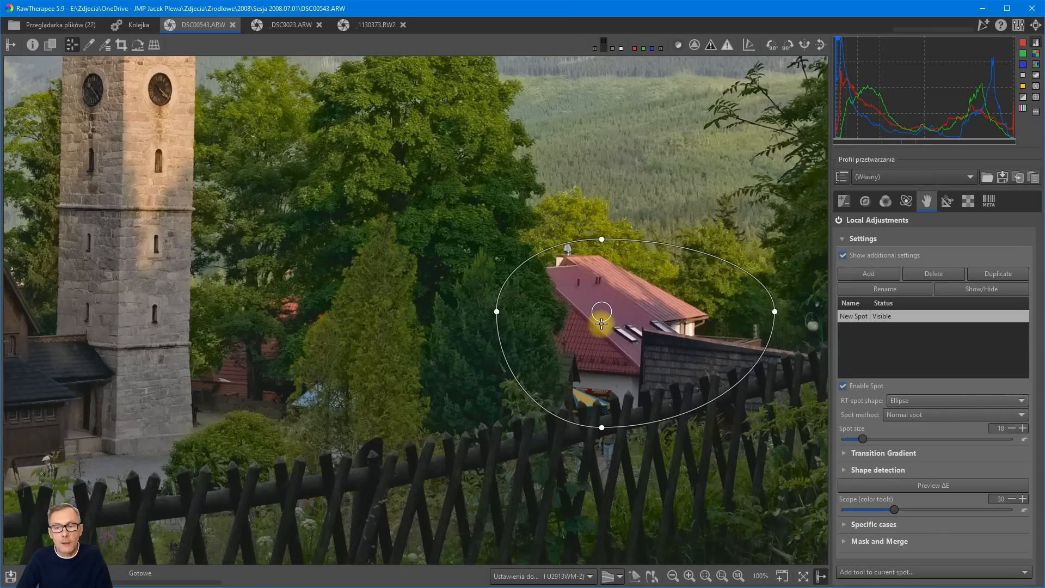
{"action": "left_click_drag", "start_coordinate": [601, 427], "coordinate": [598, 379]}
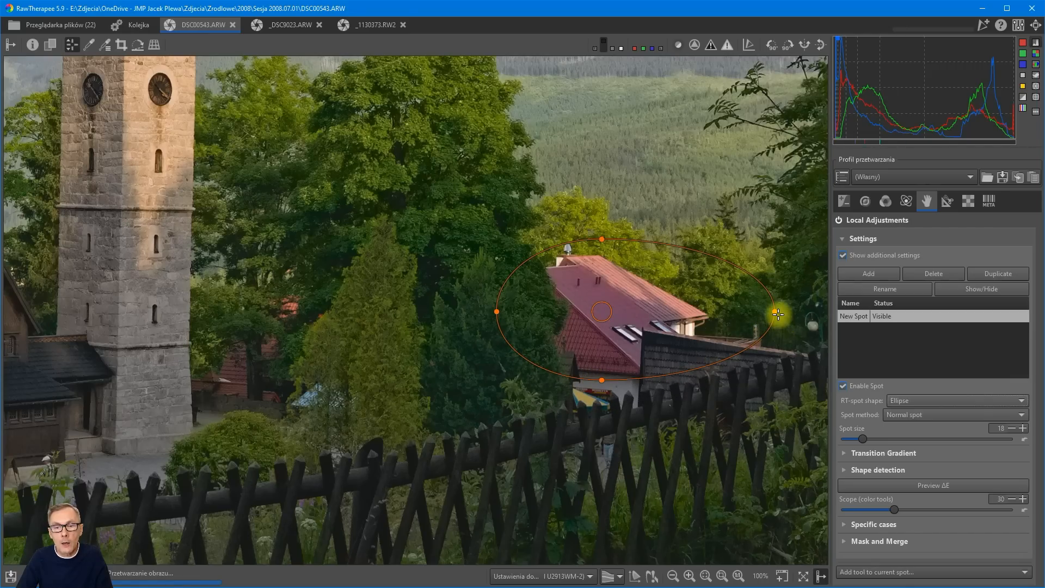
{"action": "left_click_drag", "start_coordinate": [775, 311], "coordinate": [743, 310]}
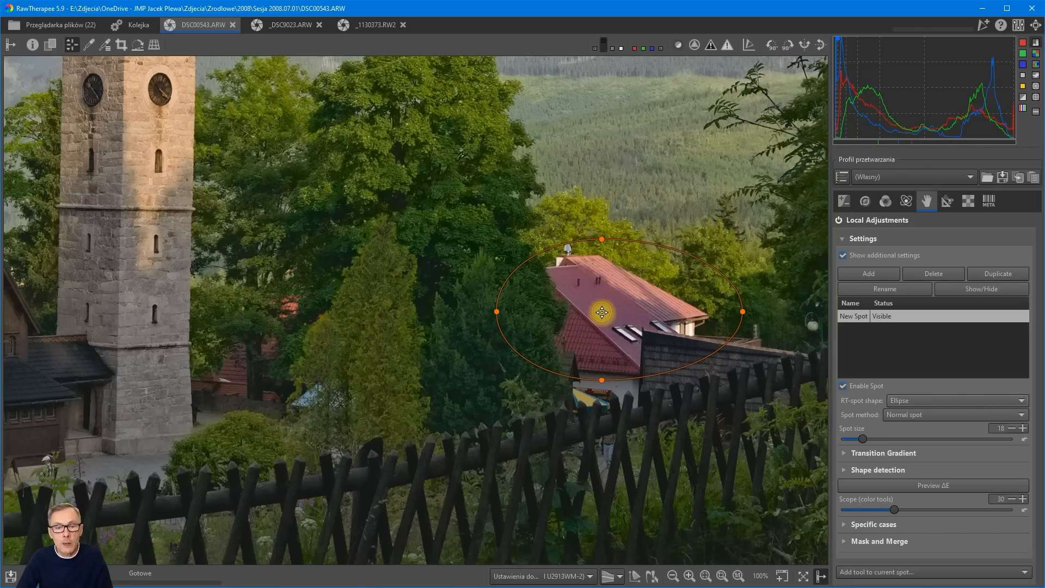
{"action": "left_click_drag", "start_coordinate": [601, 312], "coordinate": [624, 308]}
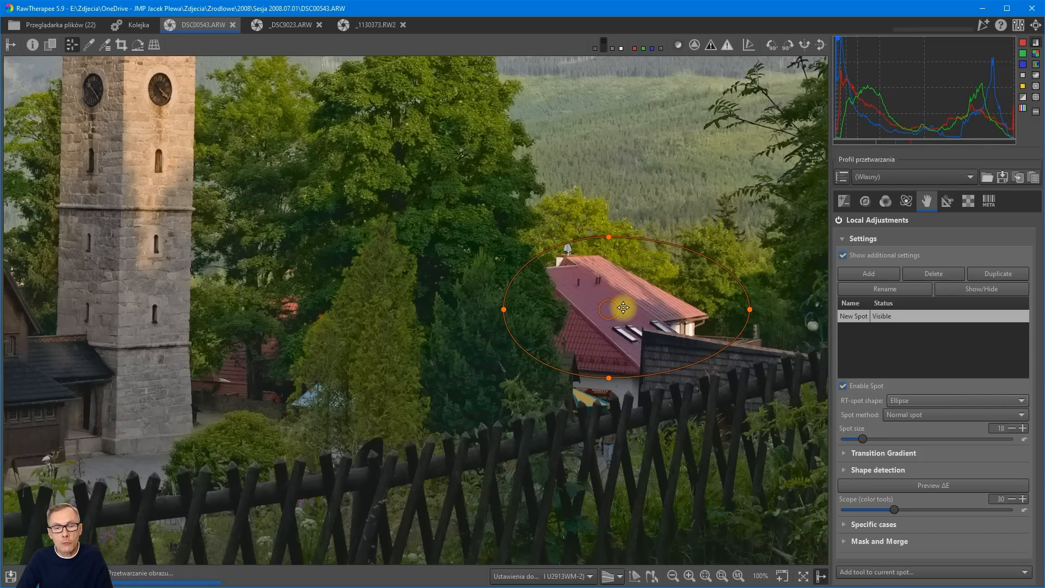
{"action": "left_click_drag", "start_coordinate": [609, 378], "coordinate": [601, 390]}
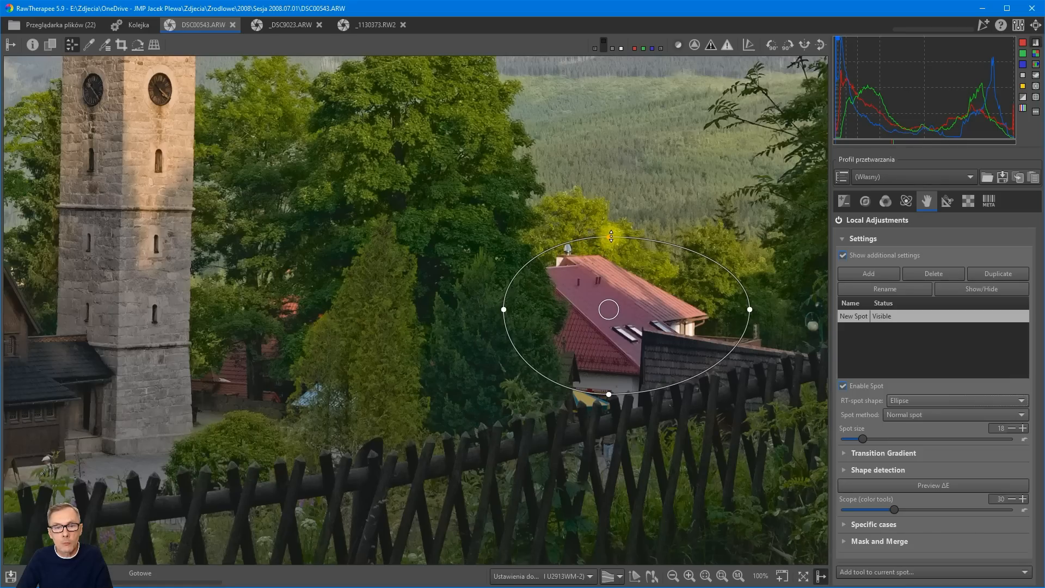
{"action": "left_click_drag", "start_coordinate": [611, 236], "coordinate": [608, 223]}
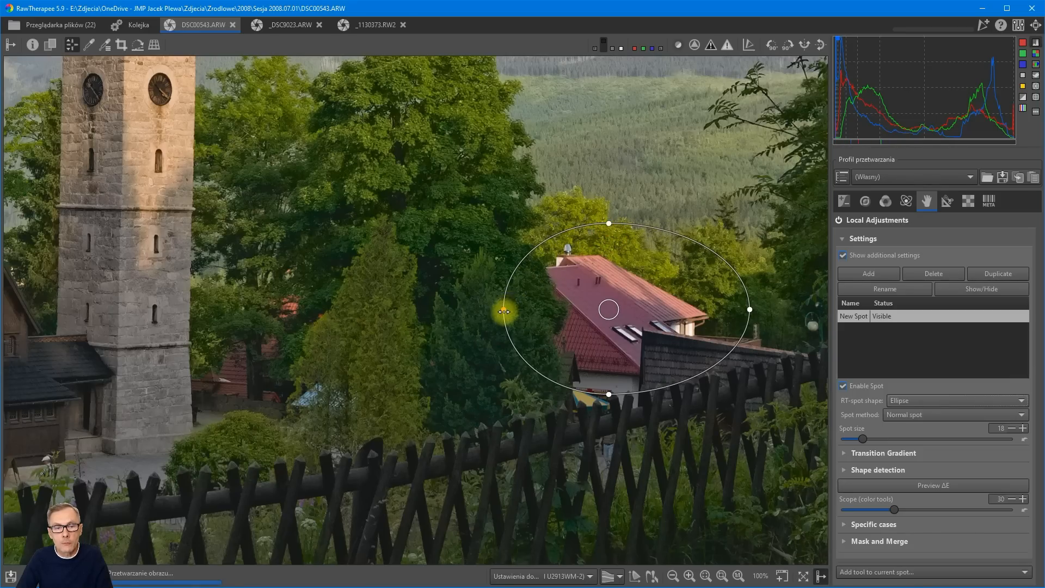
{"action": "left_click_drag", "start_coordinate": [504, 311], "coordinate": [494, 309]}
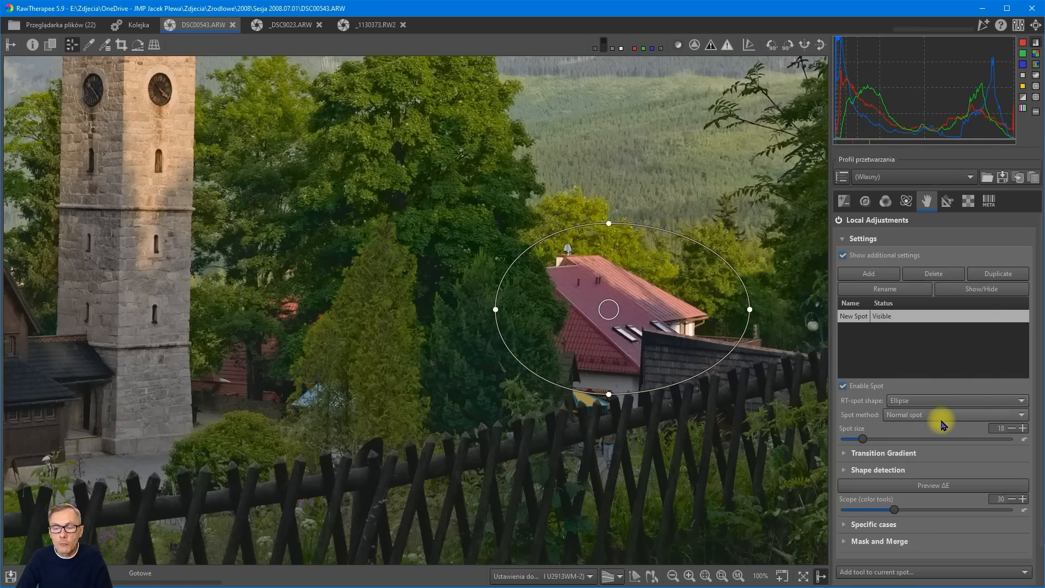
Add the Color & Light tool to the current spot.
{"action": "scroll", "coordinate": [942, 422], "scroll_direction": "down", "scroll_amount": 2}
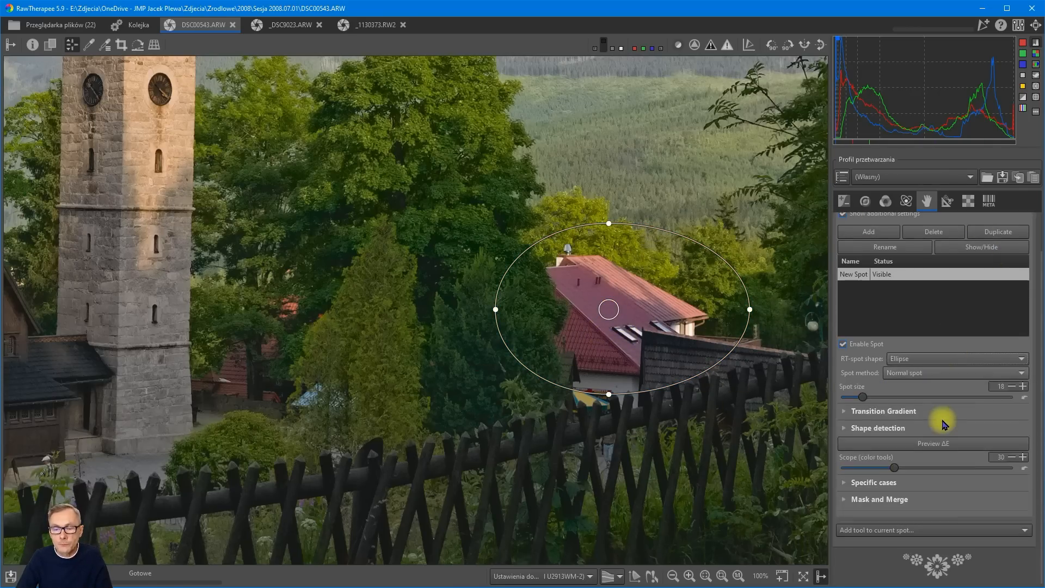
{"action": "left_click", "coordinate": [918, 533]}
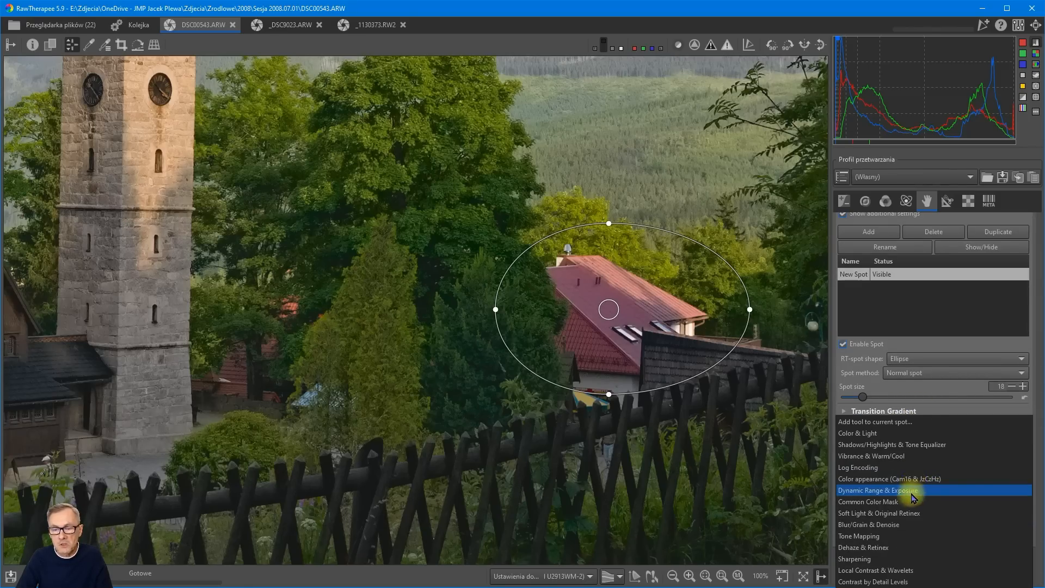
{"action": "left_click", "coordinate": [931, 406]}
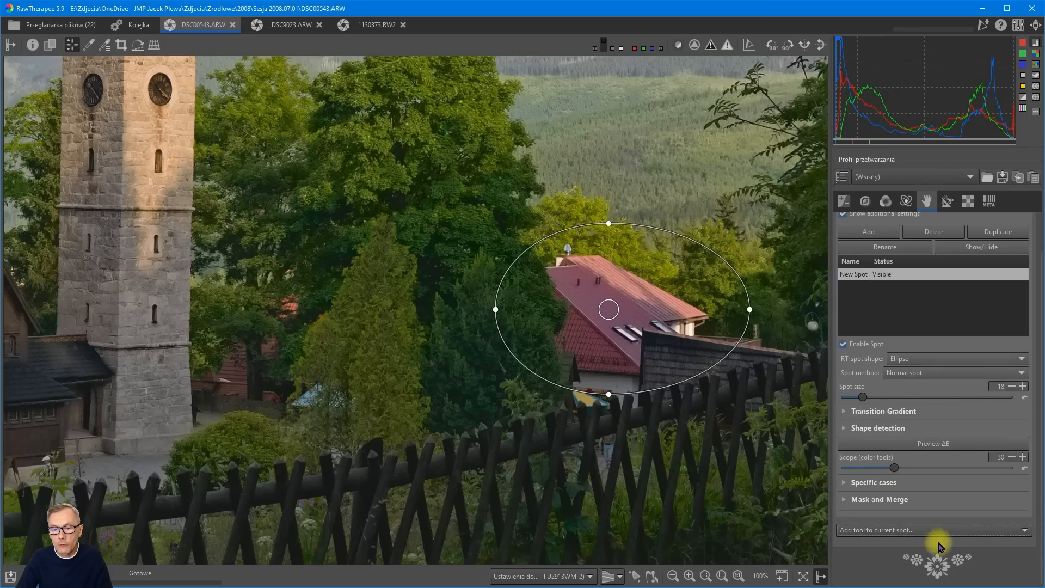
{"action": "left_click", "coordinate": [901, 531]}
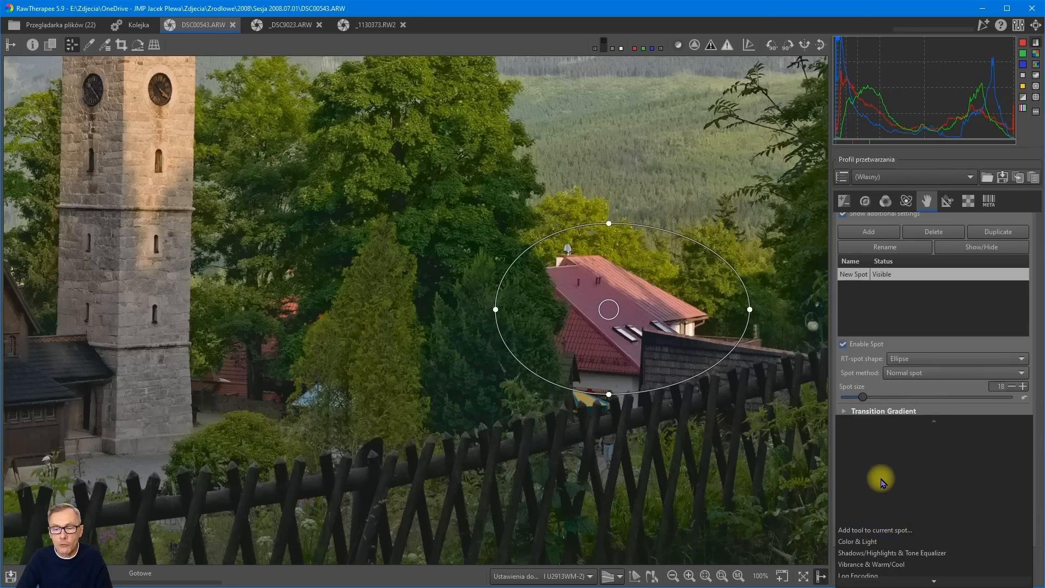
{"action": "left_click", "coordinate": [861, 541]}
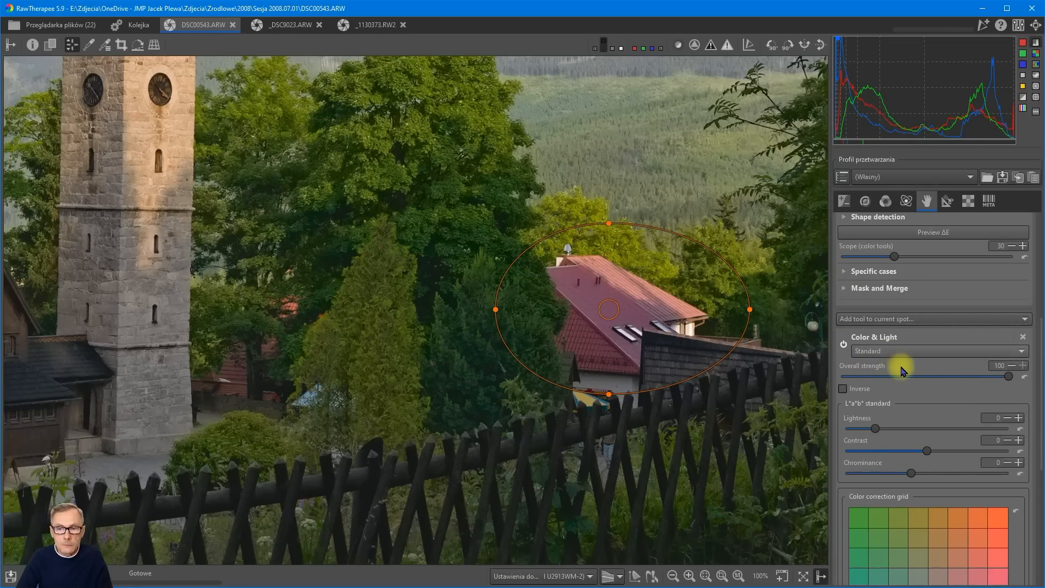
Turn on the ΔE preview and shift the spot's centre slightly up and to the right on the roof.
{"action": "scroll", "coordinate": [903, 372], "scroll_direction": "up", "scroll_amount": 3}
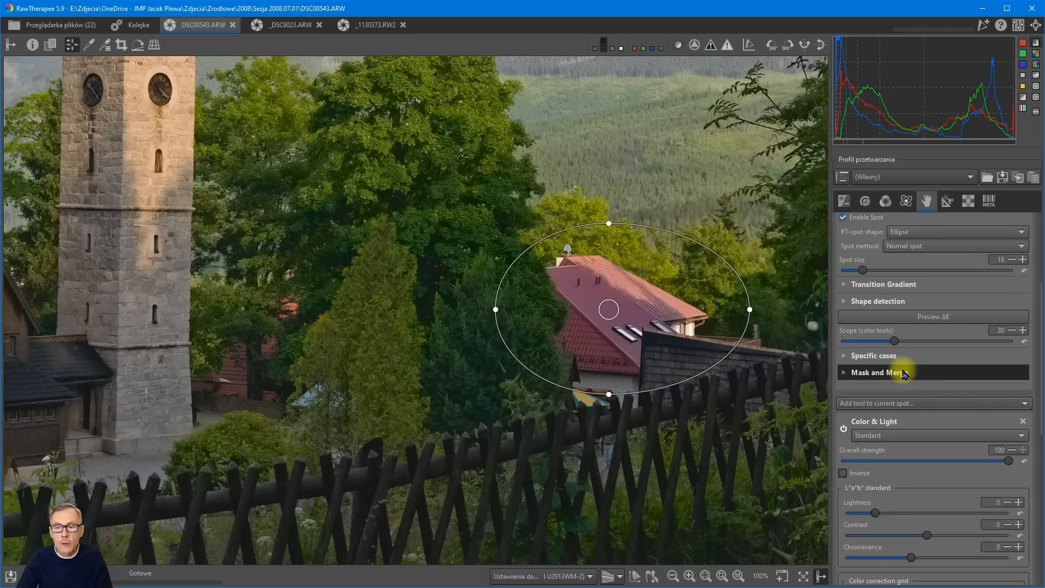
{"action": "left_click", "coordinate": [923, 318]}
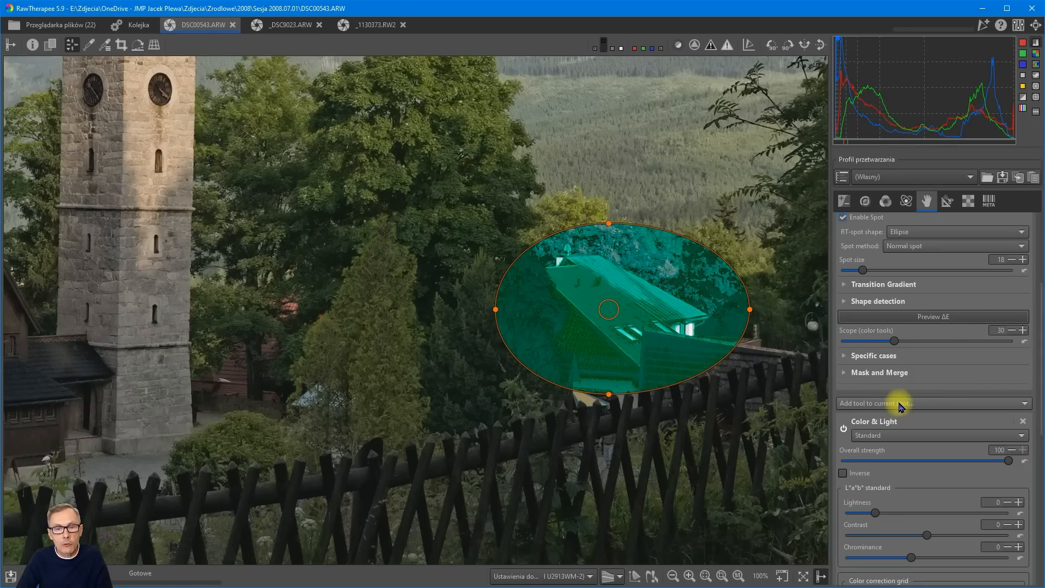
{"action": "left_click_drag", "start_coordinate": [619, 307], "coordinate": [627, 297]}
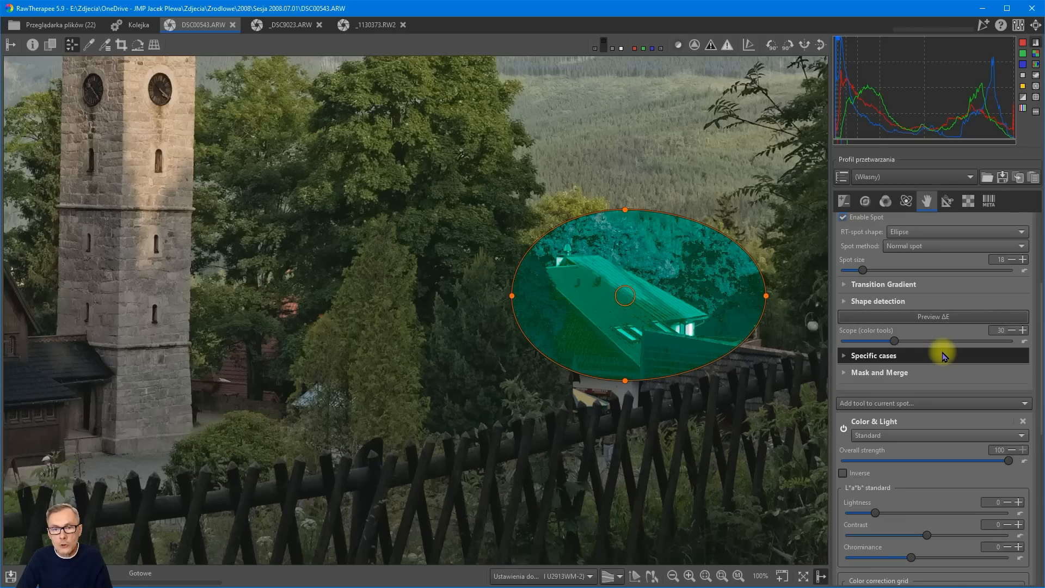
In the spot's Shape detection settings, set the C-H balance to 2.5 and the ab-L balance to 0.2.
{"action": "mouse_move", "coordinate": [922, 371]}
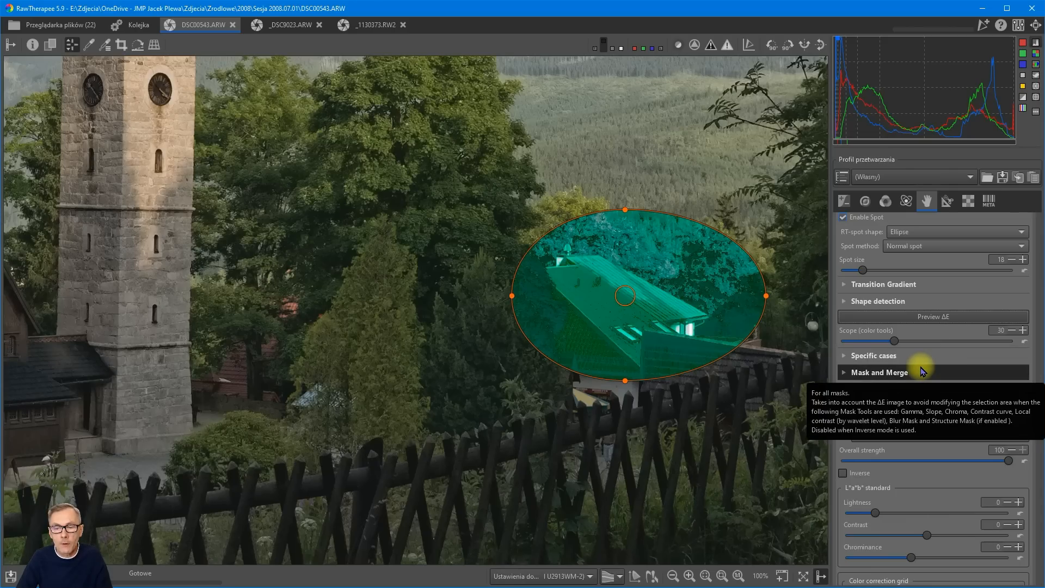
{"action": "mouse_move", "coordinate": [928, 305]}
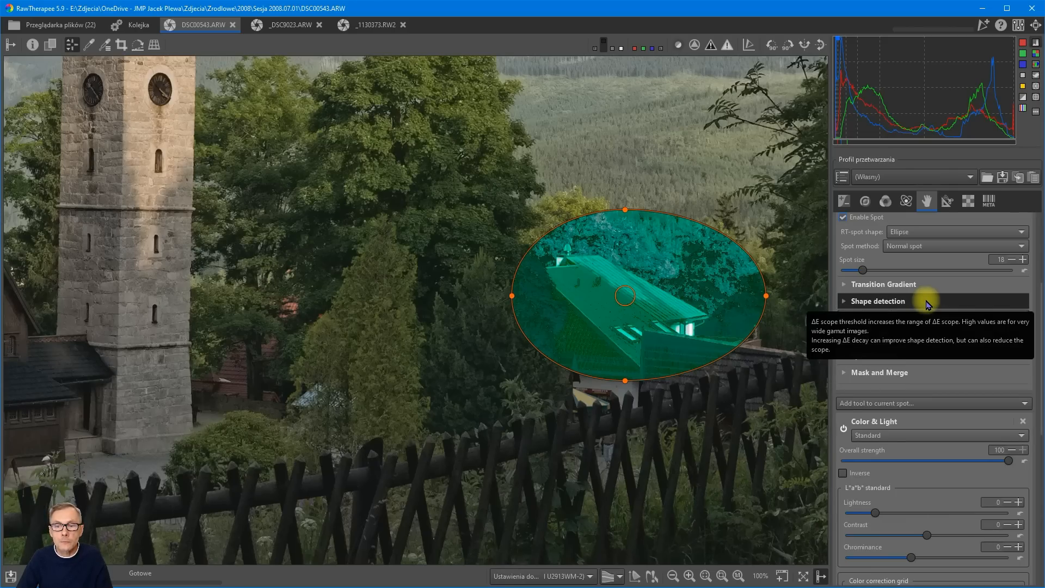
{"action": "left_click", "coordinate": [898, 303]}
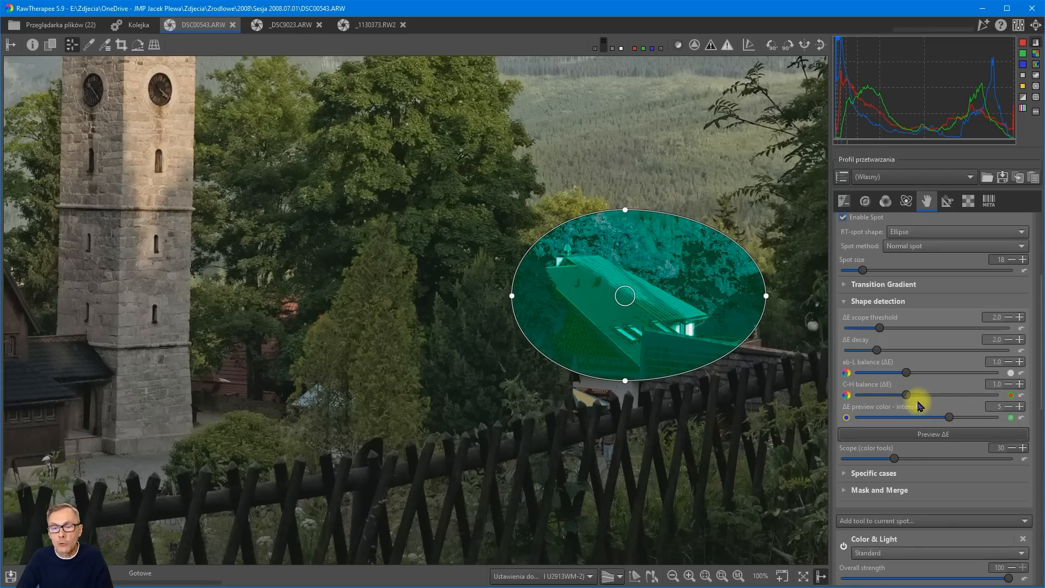
{"action": "left_click_drag", "start_coordinate": [905, 396], "coordinate": [1004, 398]}
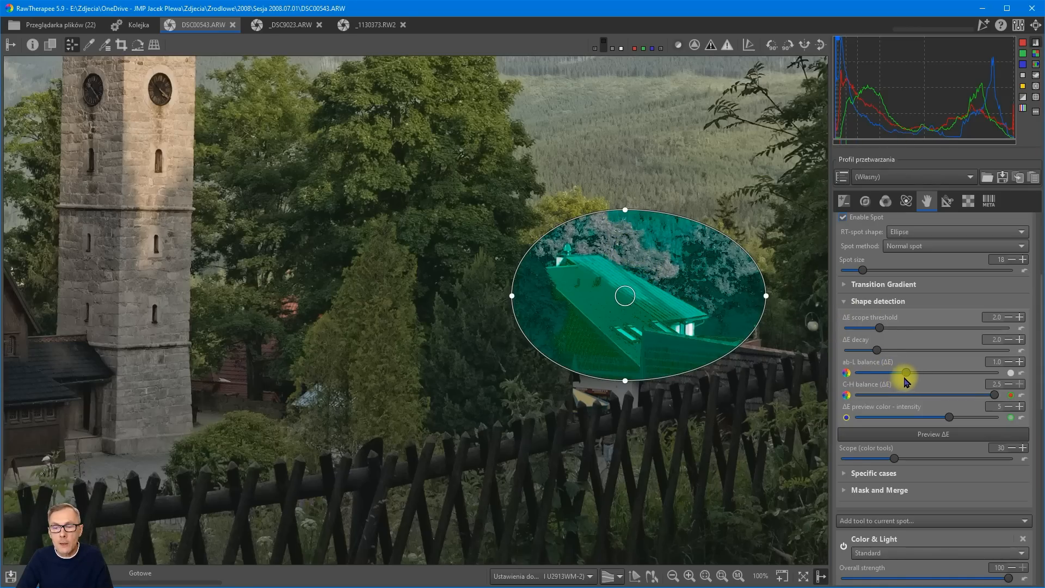
{"action": "left_click_drag", "start_coordinate": [904, 373], "coordinate": [860, 374]}
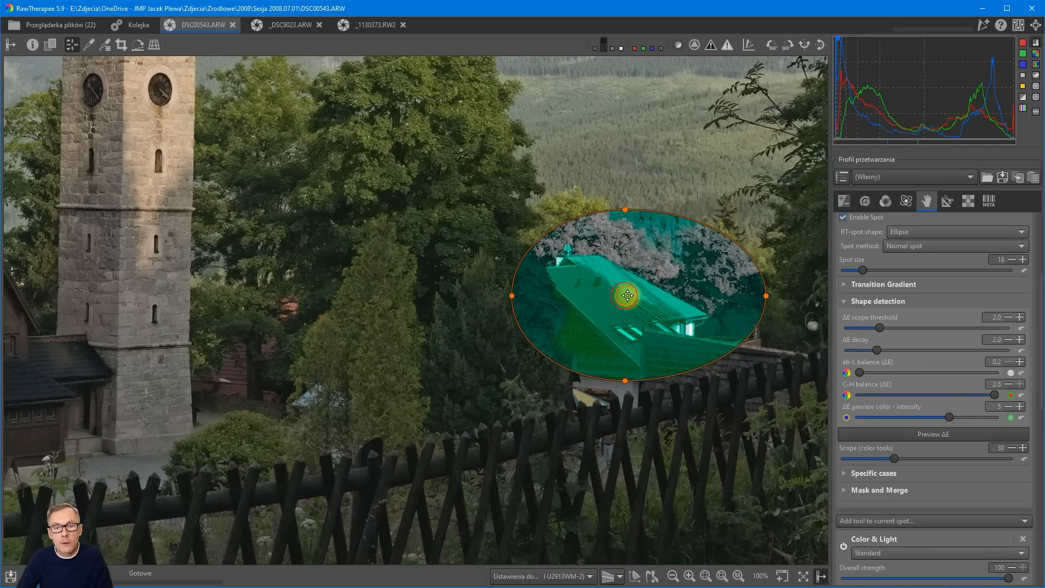
Nudge the spot's centre up and left on the roof, pull in its right and upper edges, and turn off the ΔE preview.
{"action": "left_click_drag", "start_coordinate": [627, 296], "coordinate": [621, 292]}
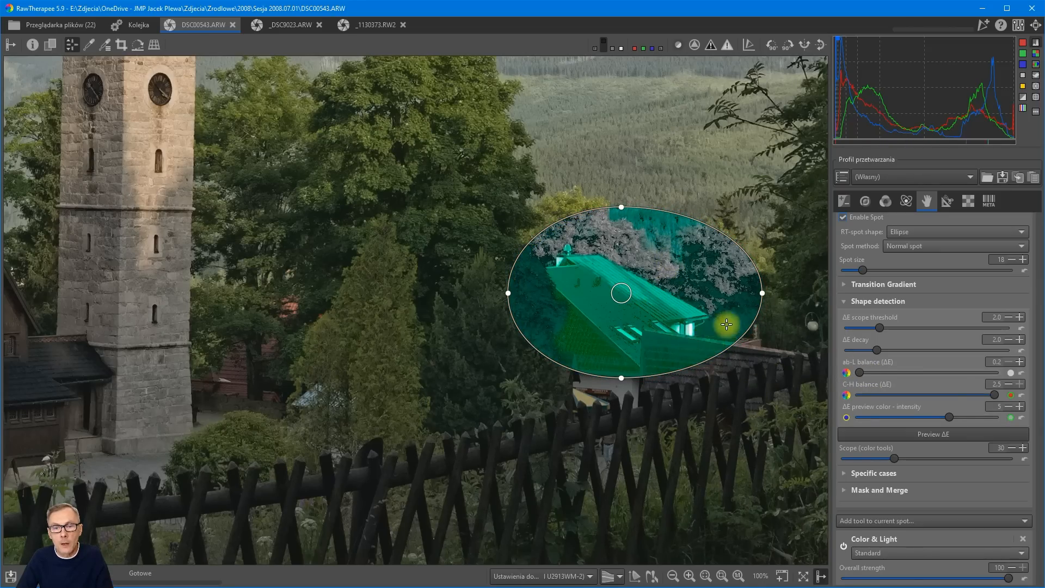
{"action": "left_click_drag", "start_coordinate": [762, 294], "coordinate": [730, 323]}
{"action": "left_click_drag", "start_coordinate": [625, 213], "coordinate": [624, 231]}
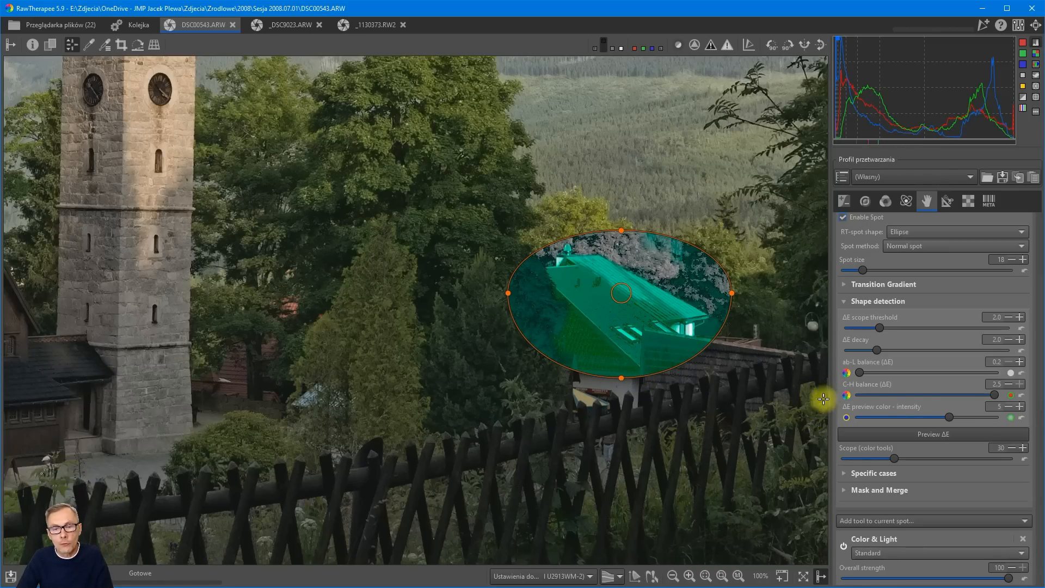
{"action": "left_click", "coordinate": [928, 435]}
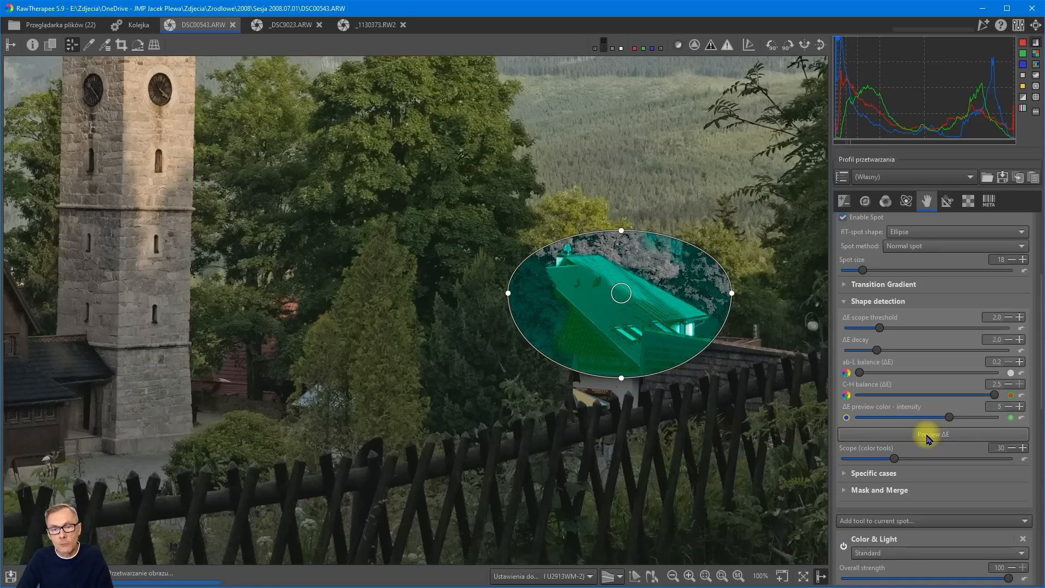
{"action": "left_click", "coordinate": [928, 436]}
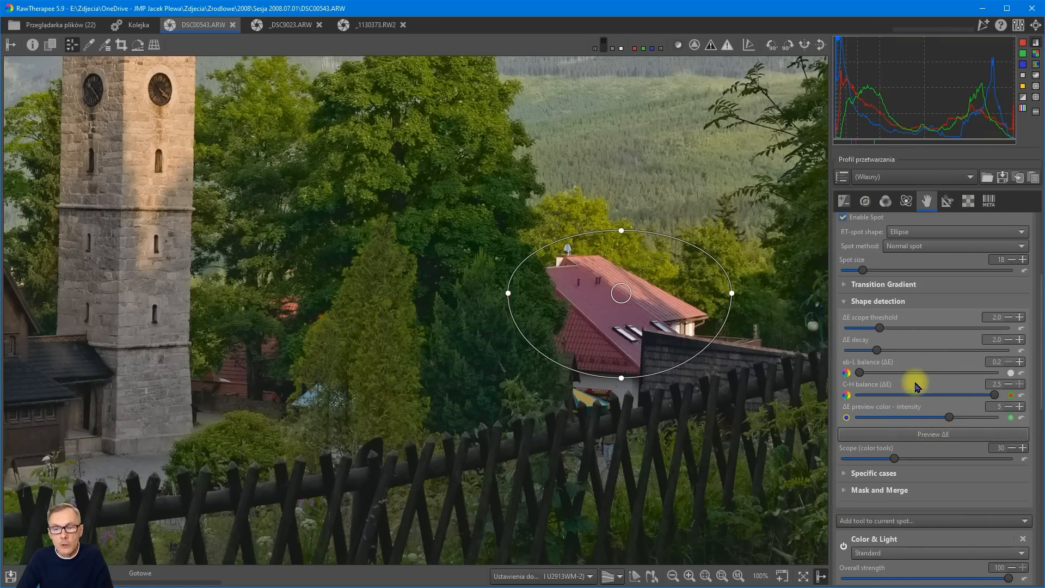
In the spot's Color & Light tool, set Lightness to 89 and Chrominance to 39.
{"action": "scroll", "coordinate": [914, 383], "scroll_direction": "down", "scroll_amount": 1}
{"action": "scroll", "coordinate": [915, 383], "scroll_direction": "down", "scroll_amount": 10}
{"action": "scroll", "coordinate": [917, 310], "scroll_direction": "up", "scroll_amount": 4}
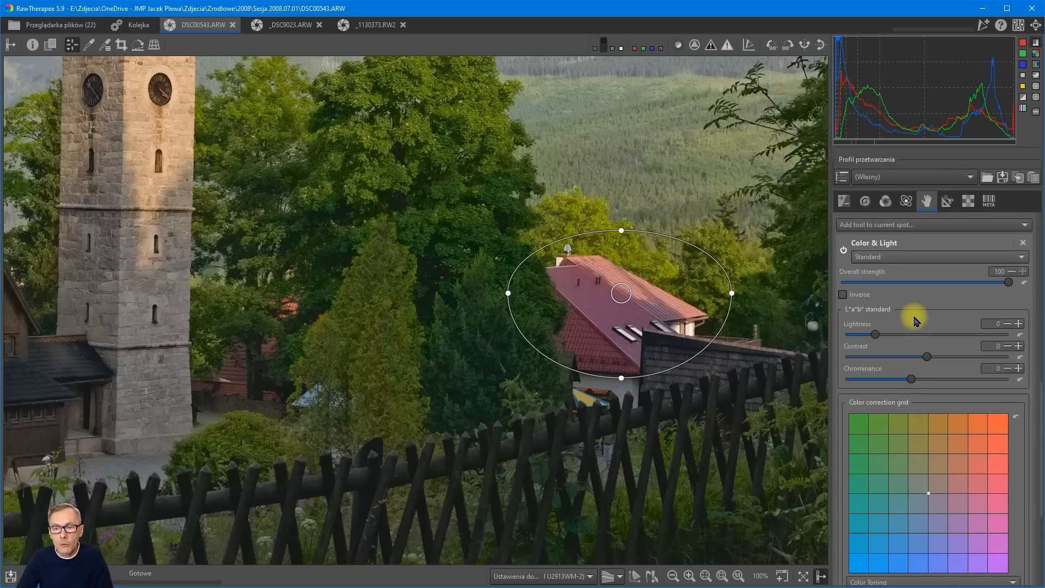
{"action": "left_click_drag", "start_coordinate": [876, 338], "coordinate": [889, 338]}
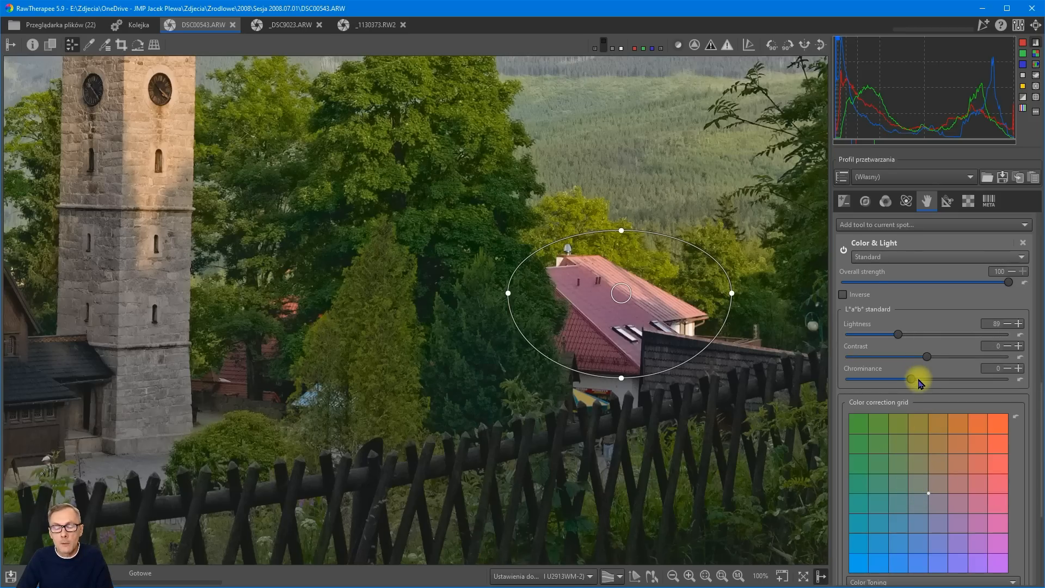
{"action": "left_click_drag", "start_coordinate": [918, 382], "coordinate": [929, 384]}
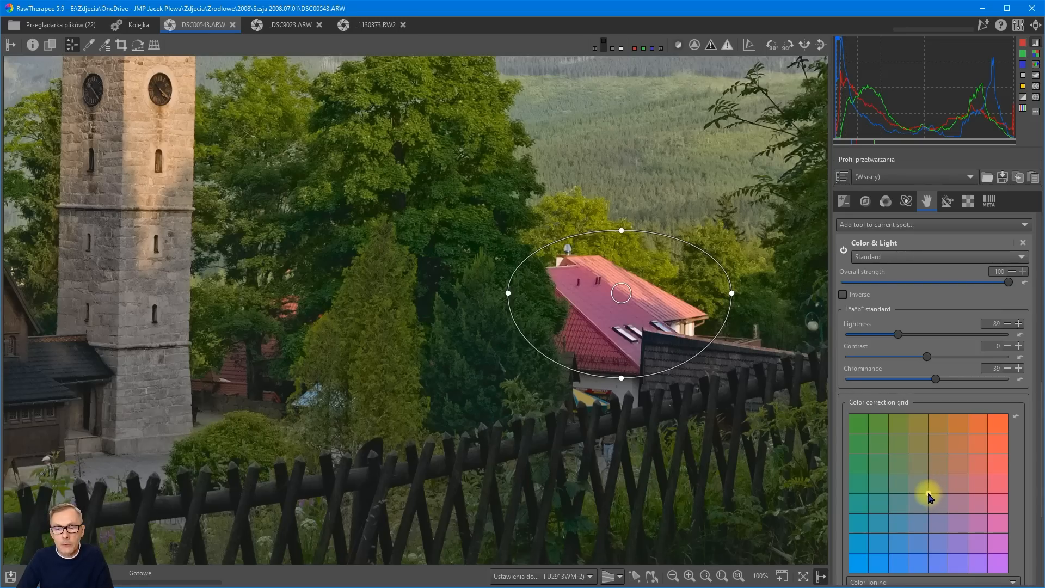
Shift the roof's colour in the Color correction grid from the neutral centre to near the orange-red corner.
{"action": "left_click_drag", "start_coordinate": [929, 496], "coordinate": [998, 426]}
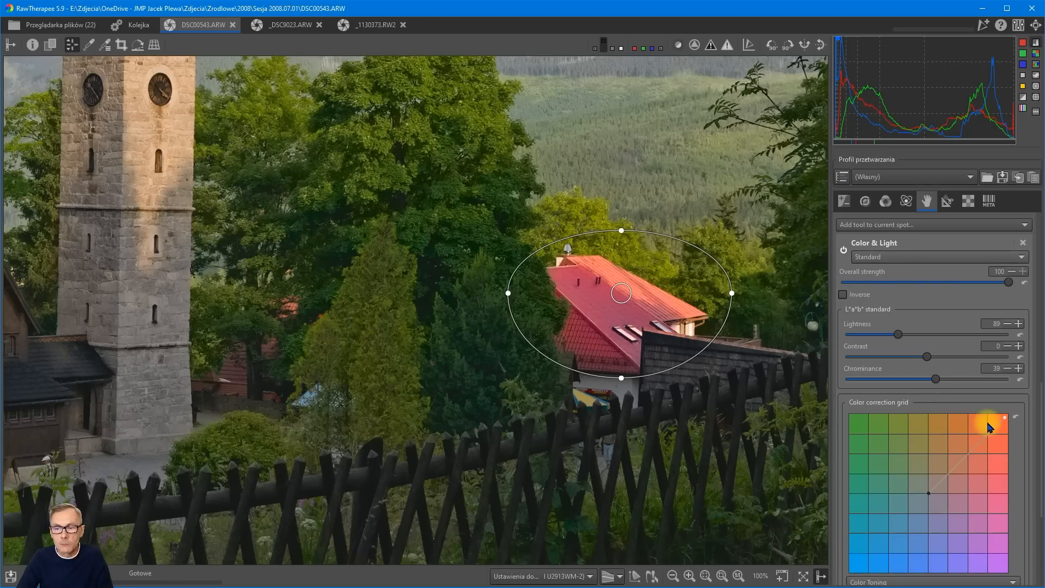
{"action": "left_click_drag", "start_coordinate": [1005, 421], "coordinate": [1001, 425]}
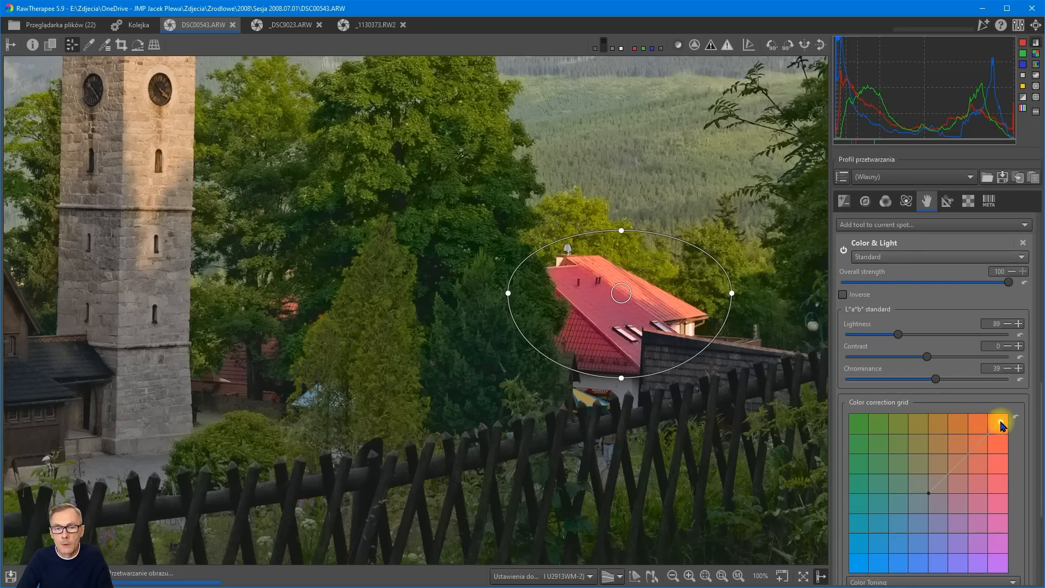
Compare the whole photo with Local Adjustments switched off and on again, and examine the roof up close.
{"action": "scroll", "coordinate": [616, 387], "scroll_direction": "down", "scroll_amount": 3}
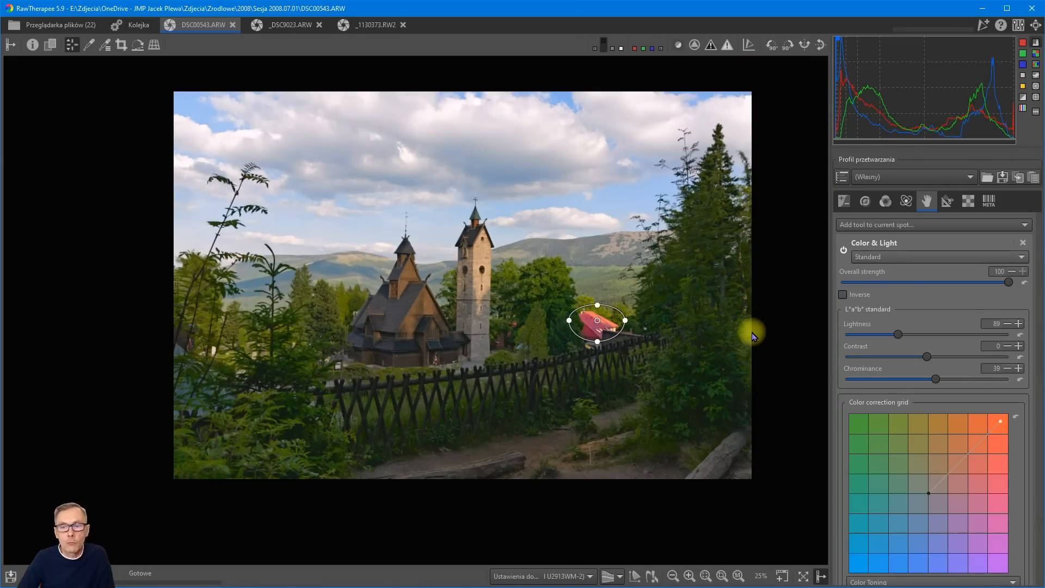
{"action": "scroll", "coordinate": [956, 299], "scroll_direction": "up", "scroll_amount": 10}
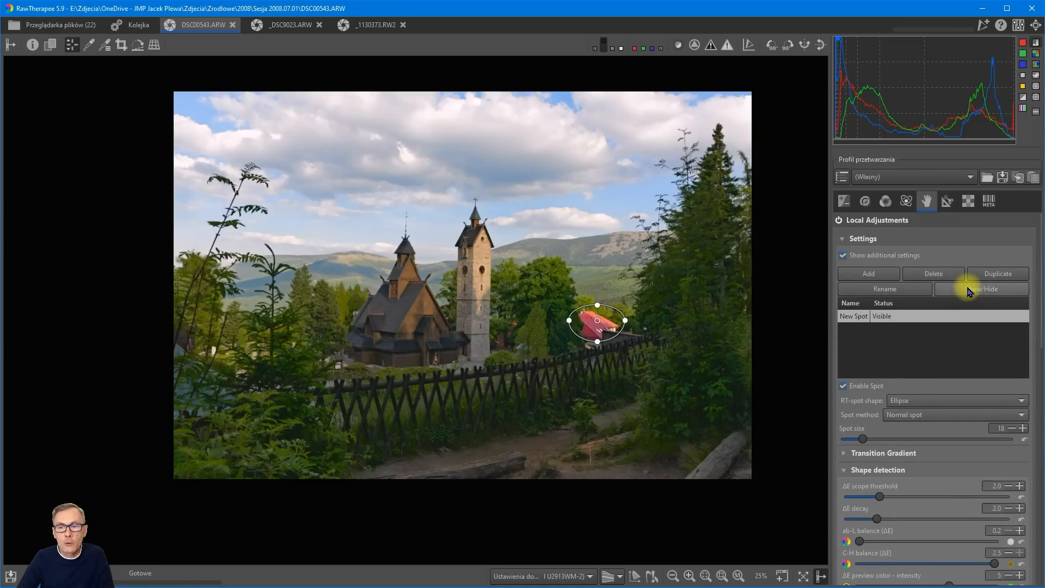
{"action": "left_click", "coordinate": [839, 220]}
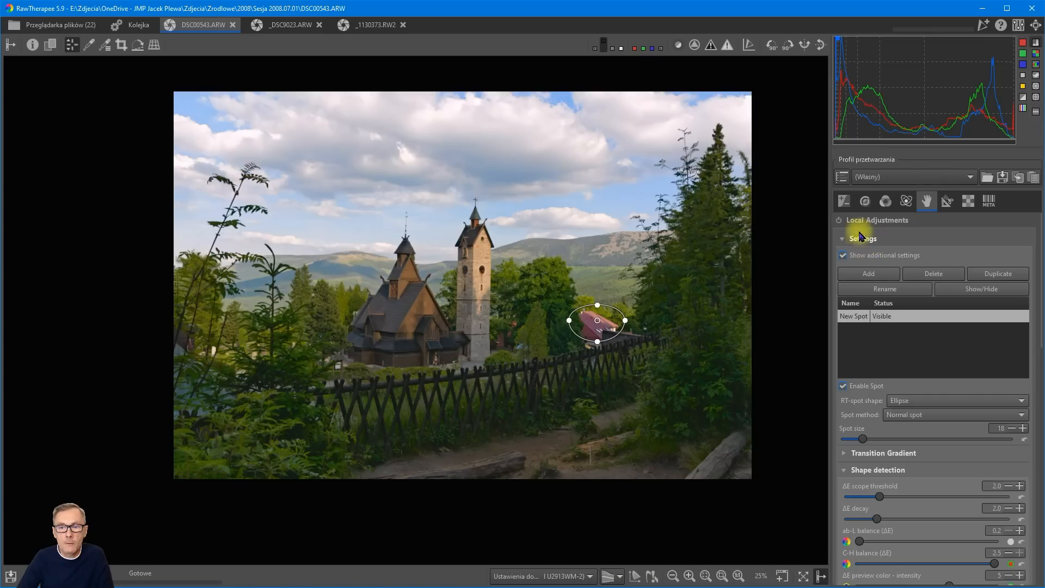
{"action": "left_click", "coordinate": [839, 221]}
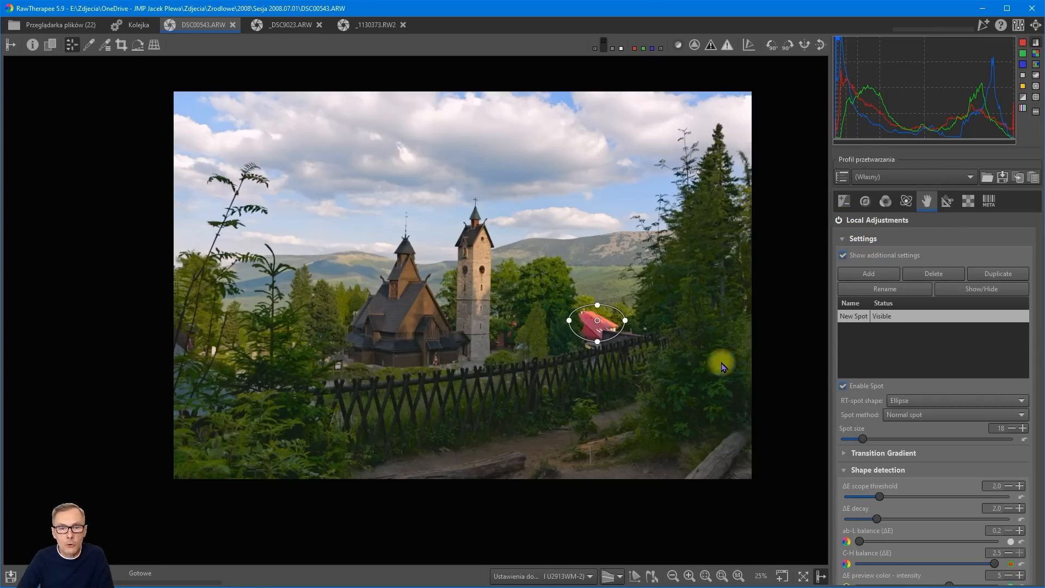
{"action": "scroll", "coordinate": [600, 325], "scroll_direction": "up", "scroll_amount": 3}
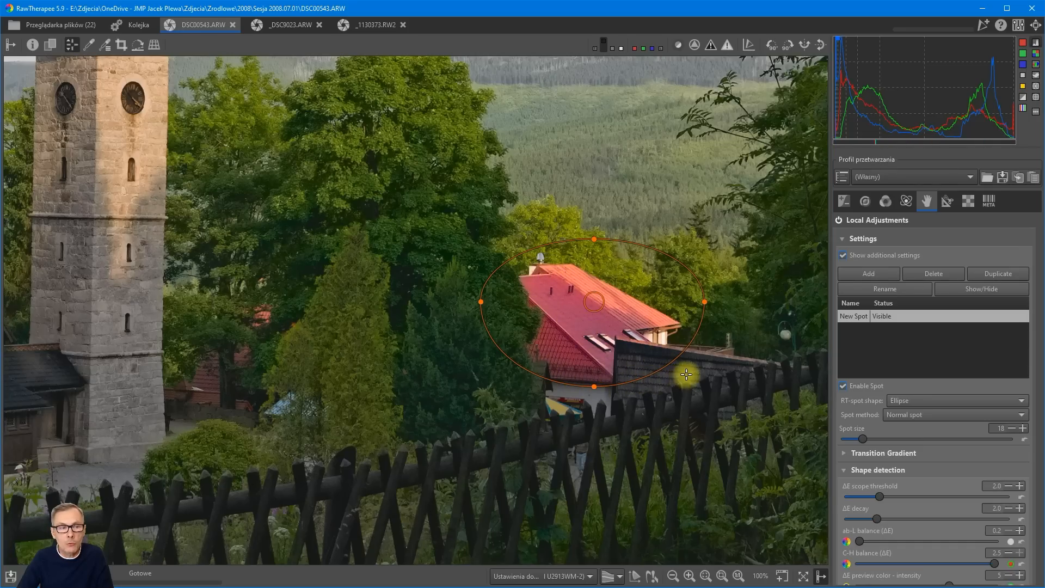
Move the spot from the red roof via the stone tower to the wooden church's turret, and stretch it vertically around the turret.
{"action": "scroll", "coordinate": [690, 373], "scroll_direction": "down", "scroll_amount": 2}
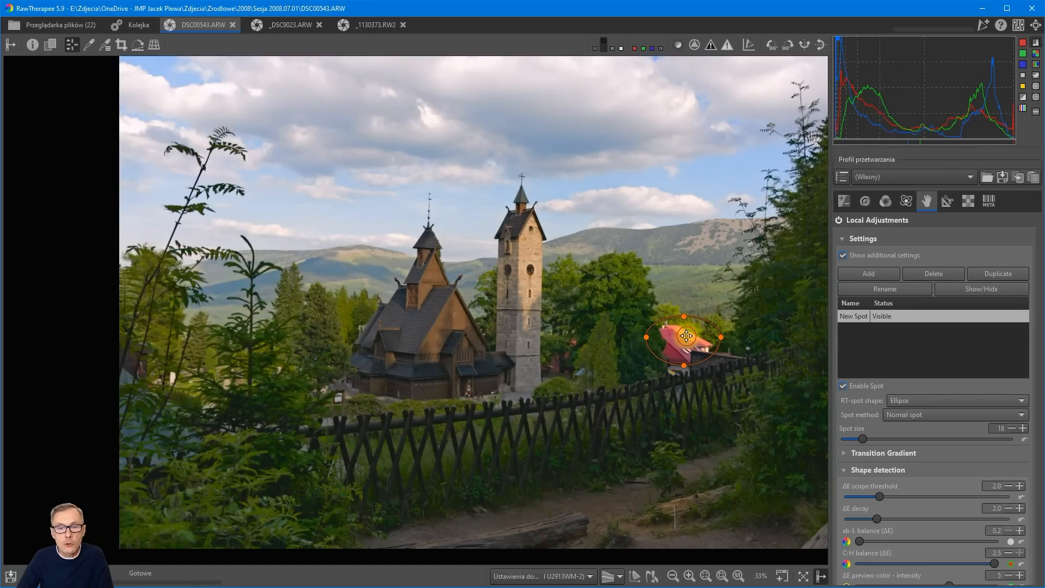
{"action": "left_click_drag", "start_coordinate": [688, 336], "coordinate": [522, 255]}
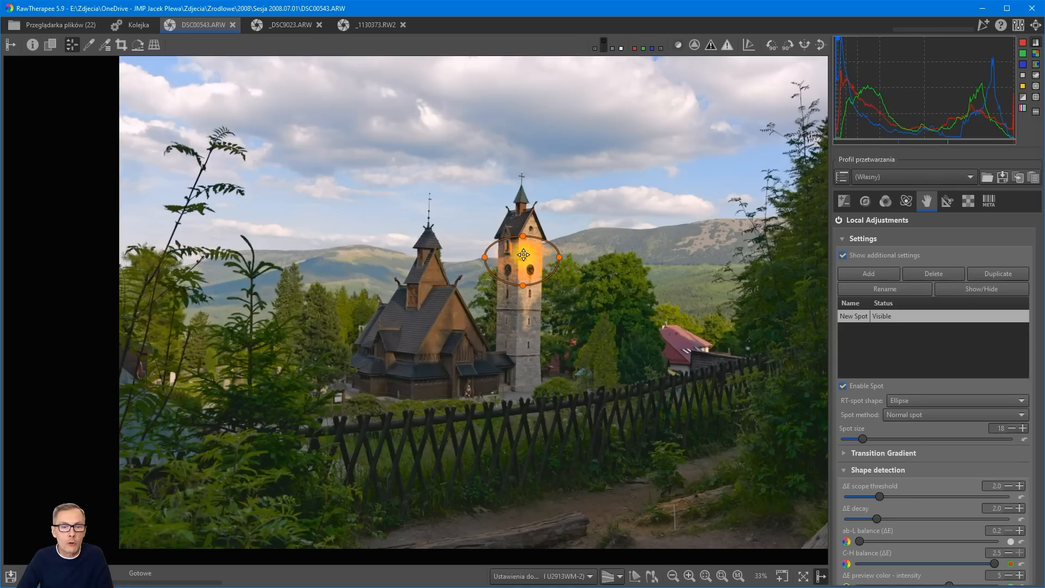
{"action": "left_click_drag", "start_coordinate": [523, 255], "coordinate": [429, 255]}
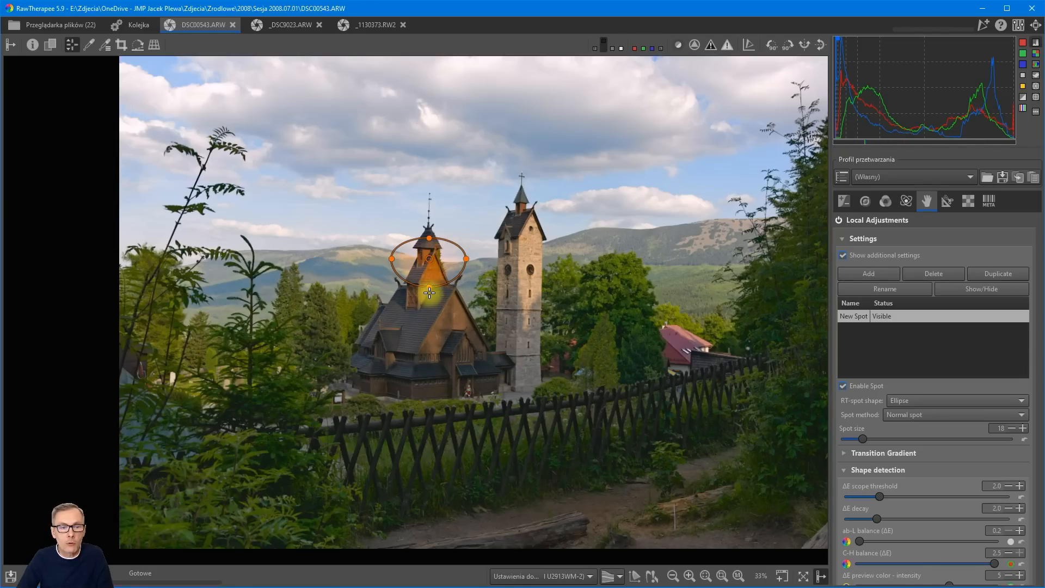
{"action": "left_click_drag", "start_coordinate": [429, 293], "coordinate": [429, 317]}
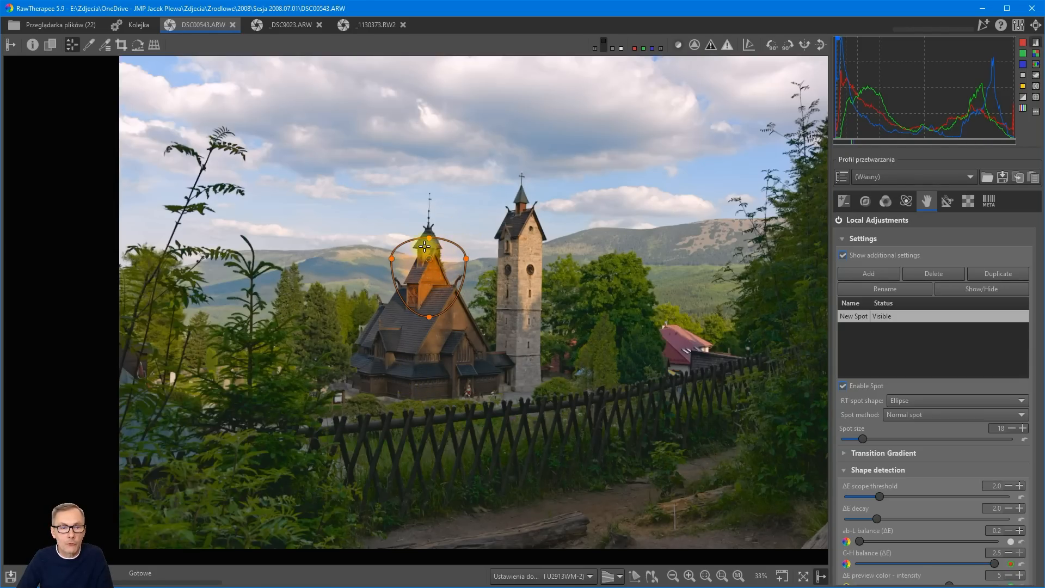
{"action": "left_click_drag", "start_coordinate": [427, 227], "coordinate": [429, 218]}
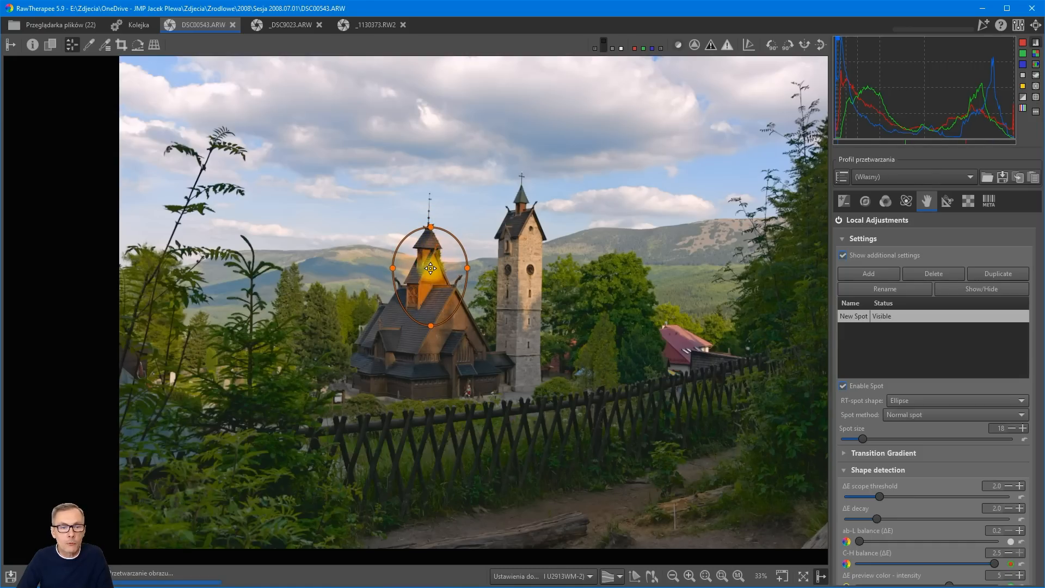
{"action": "left_click_drag", "start_coordinate": [430, 259], "coordinate": [430, 267]}
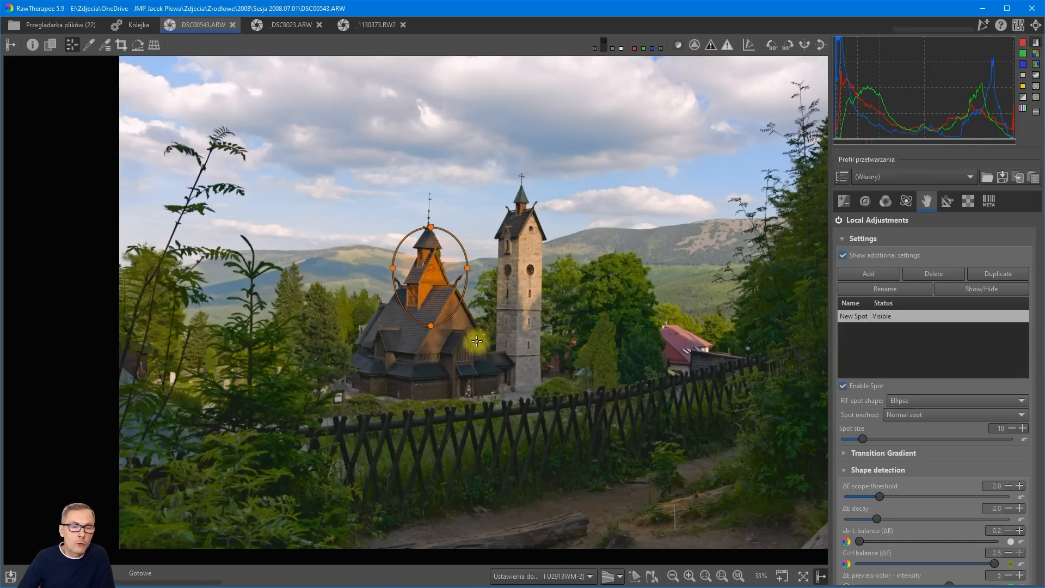
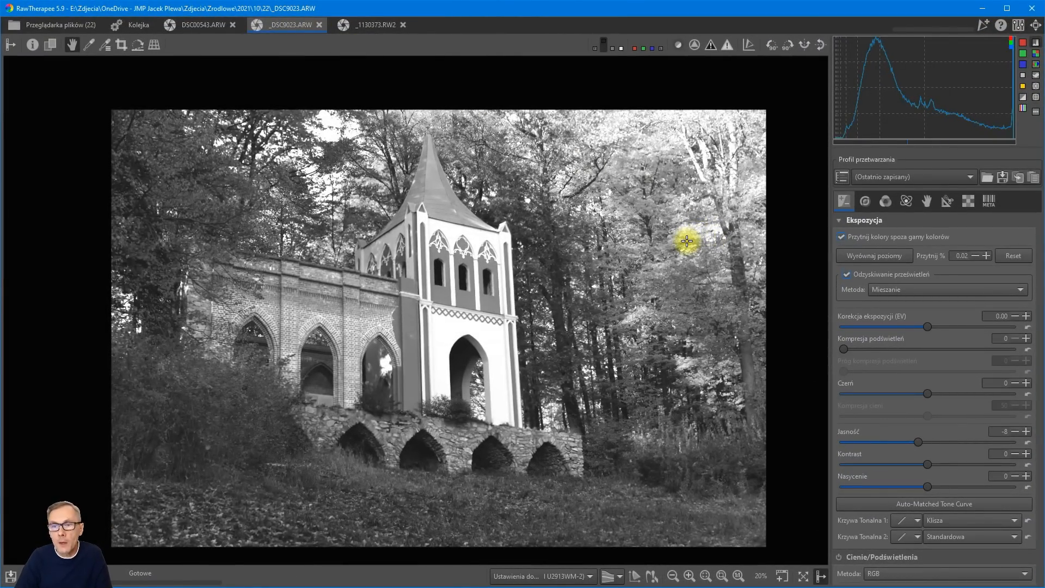
Expand the Crop tool (Kadrowanie) in the transform tools and keep Centered square as the guide type.
{"action": "left_click", "coordinate": [946, 201]}
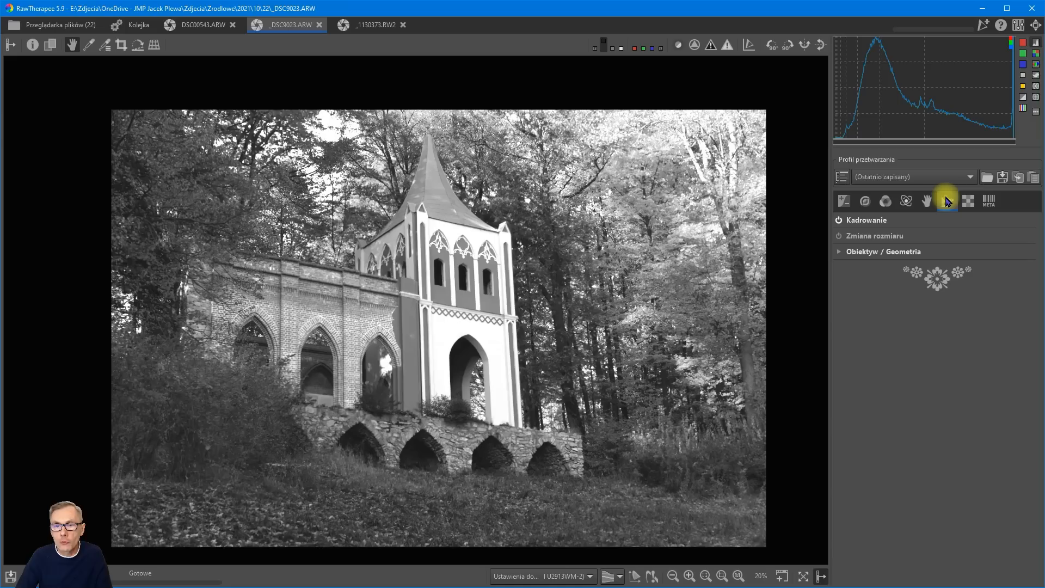
{"action": "left_click", "coordinate": [869, 223]}
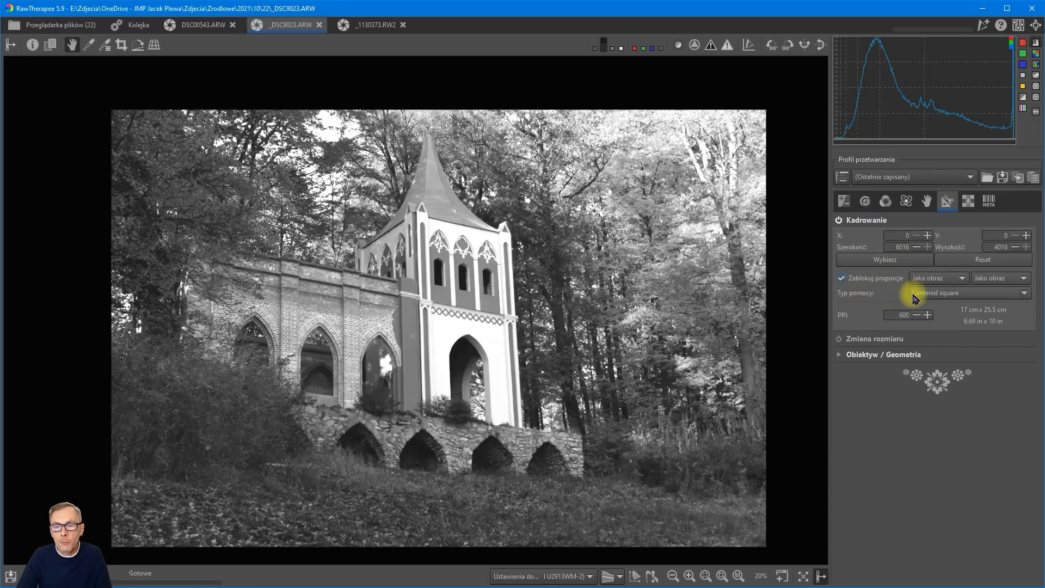
{"action": "left_click", "coordinate": [975, 297]}
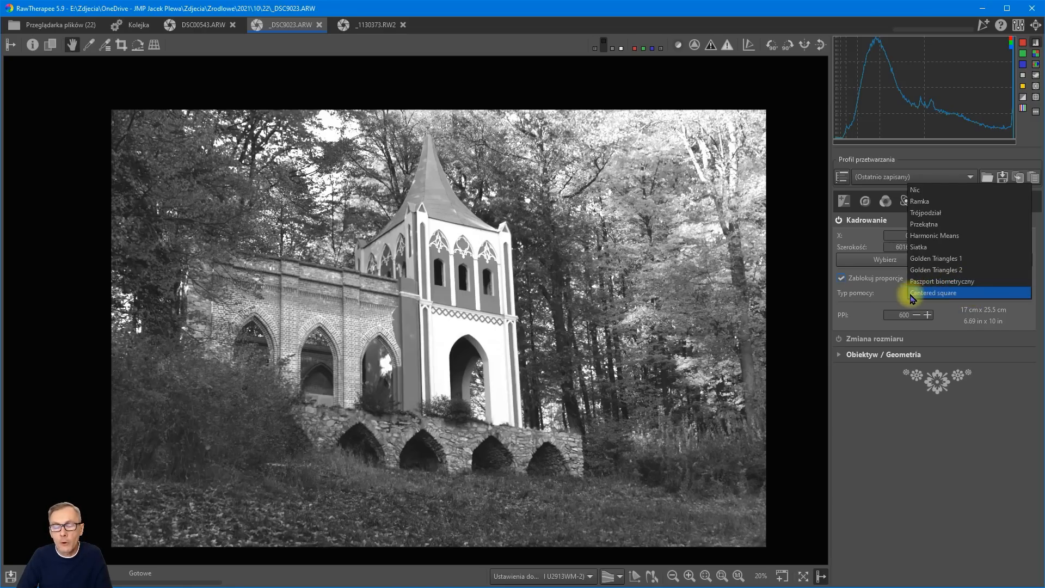
{"action": "left_click", "coordinate": [956, 294]}
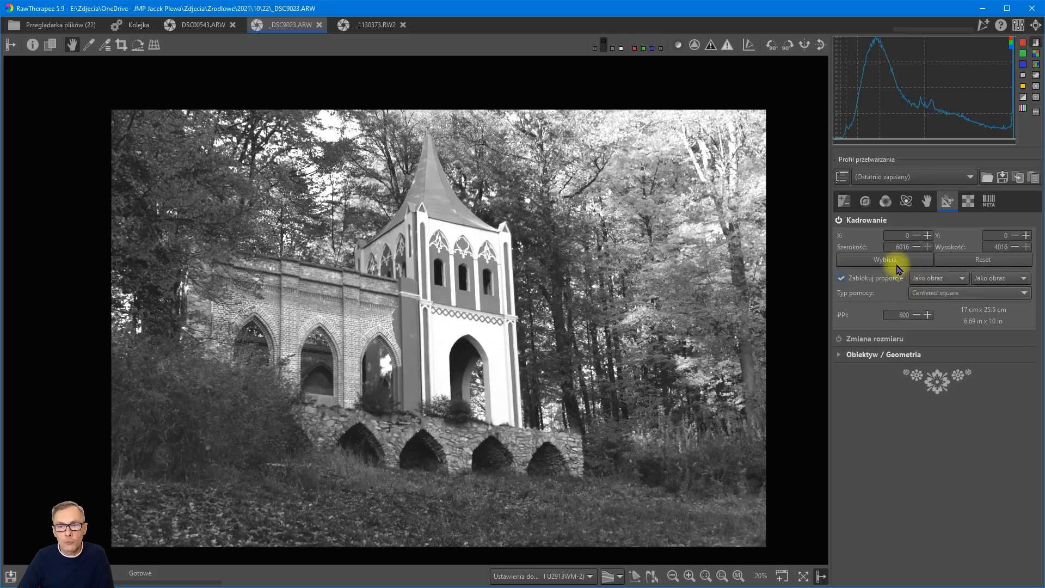
Select a crop area of 5276 × 3522 px around the building and preview the photo with the crop applied.
{"action": "left_click", "coordinate": [883, 262]}
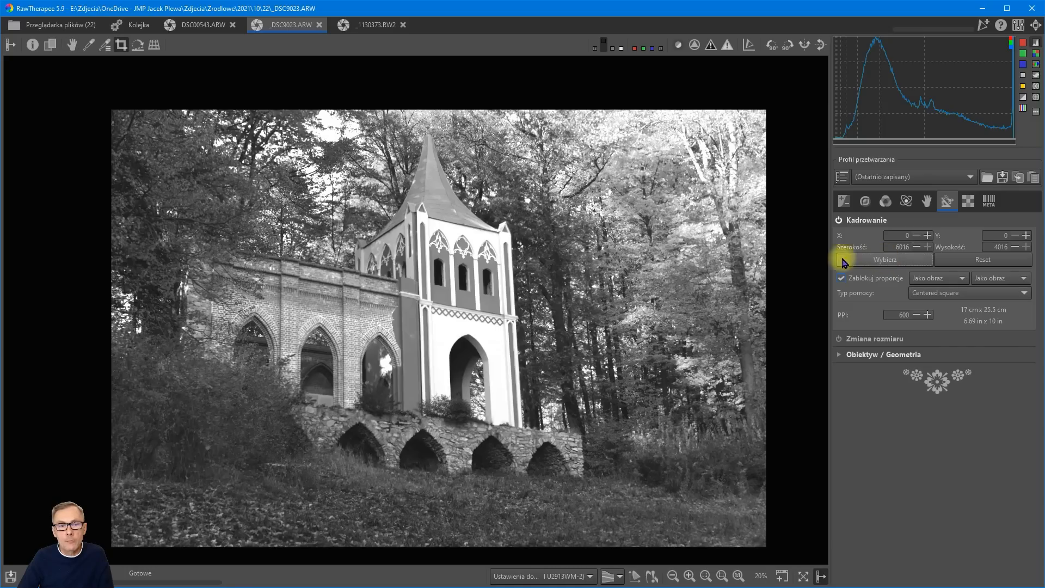
{"action": "left_click_drag", "start_coordinate": [160, 131], "coordinate": [729, 510]}
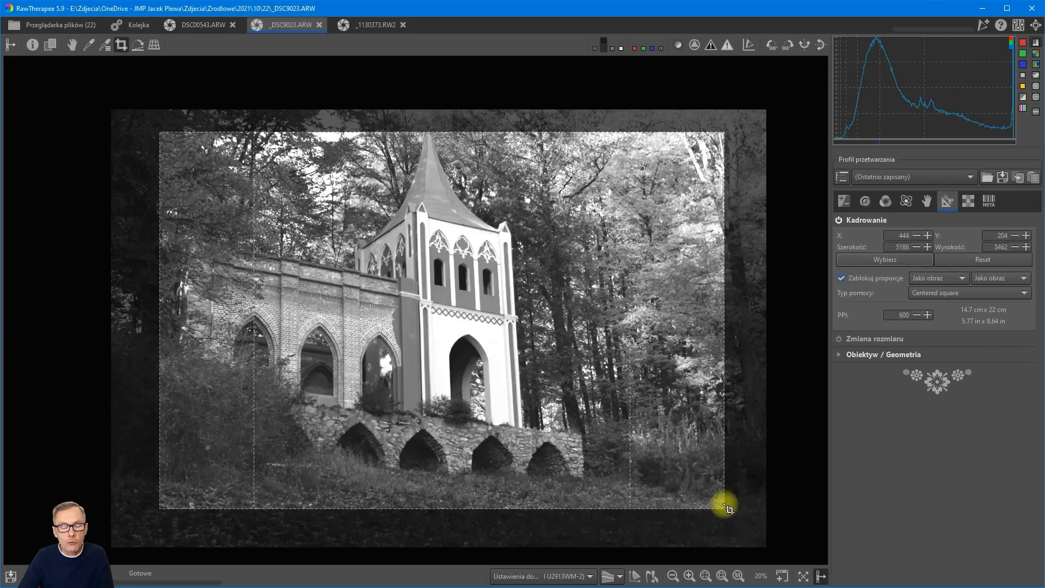
{"action": "left_click_drag", "start_coordinate": [729, 508], "coordinate": [739, 513]}
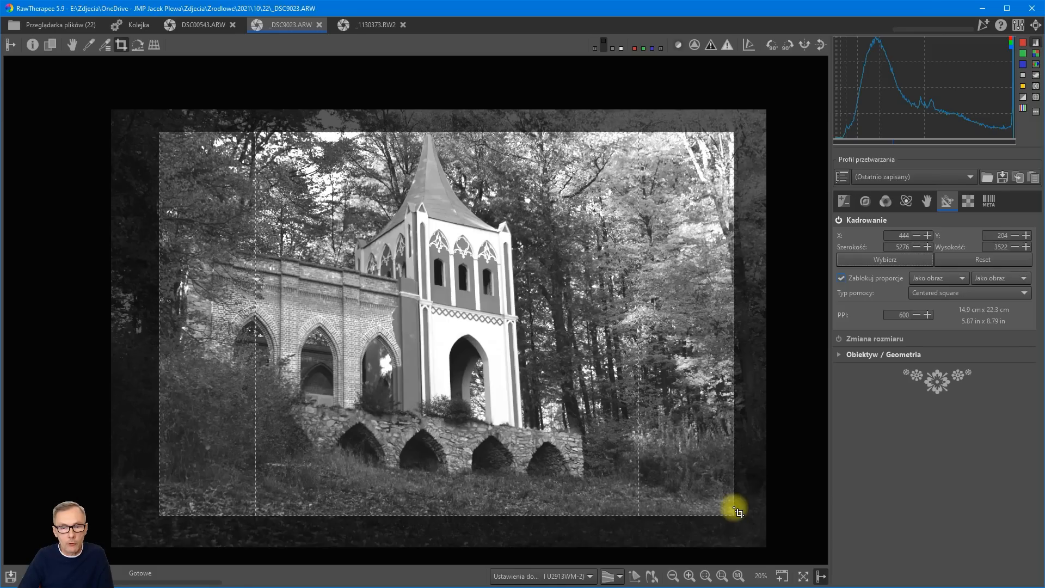
{"action": "key", "text": "h"}
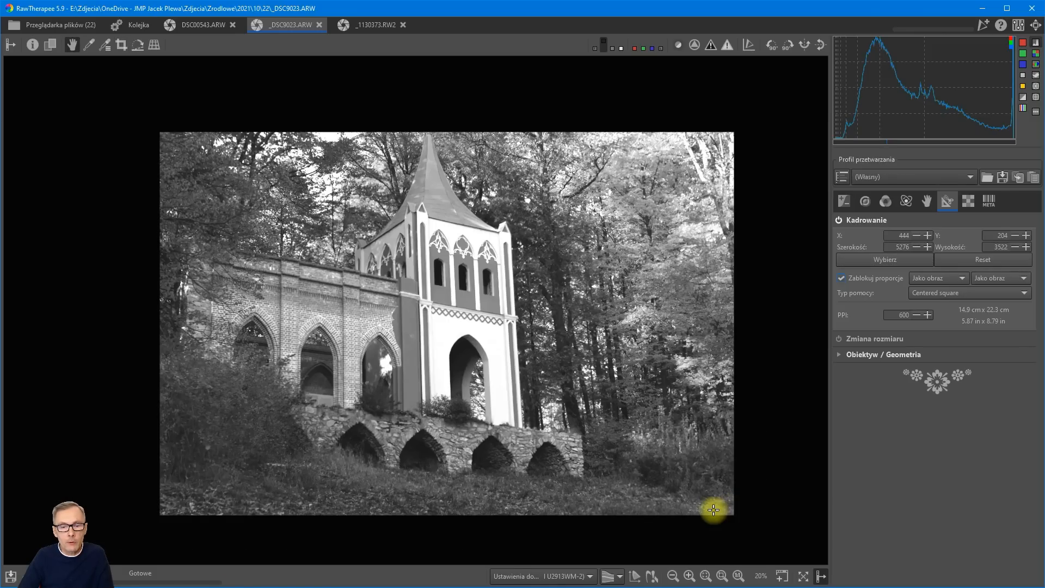
Shift the crop frame towards the photo's upper-left corner, to X 38 and Y 0, and reset the crop to the full image.
{"action": "left_click_drag", "start_coordinate": [517, 357], "coordinate": [492, 357]}
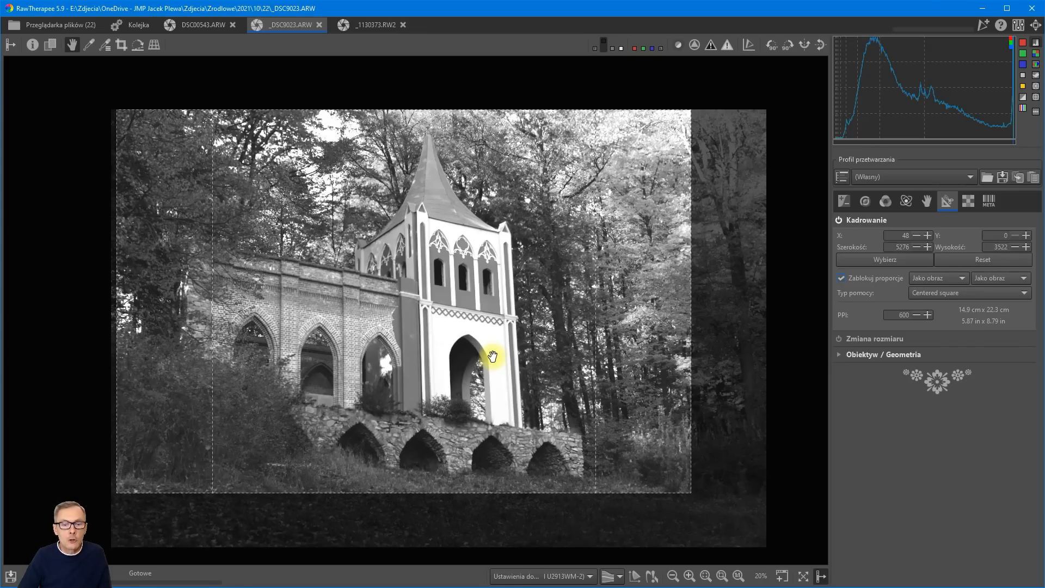
{"action": "left_click_drag", "start_coordinate": [492, 356], "coordinate": [492, 357]}
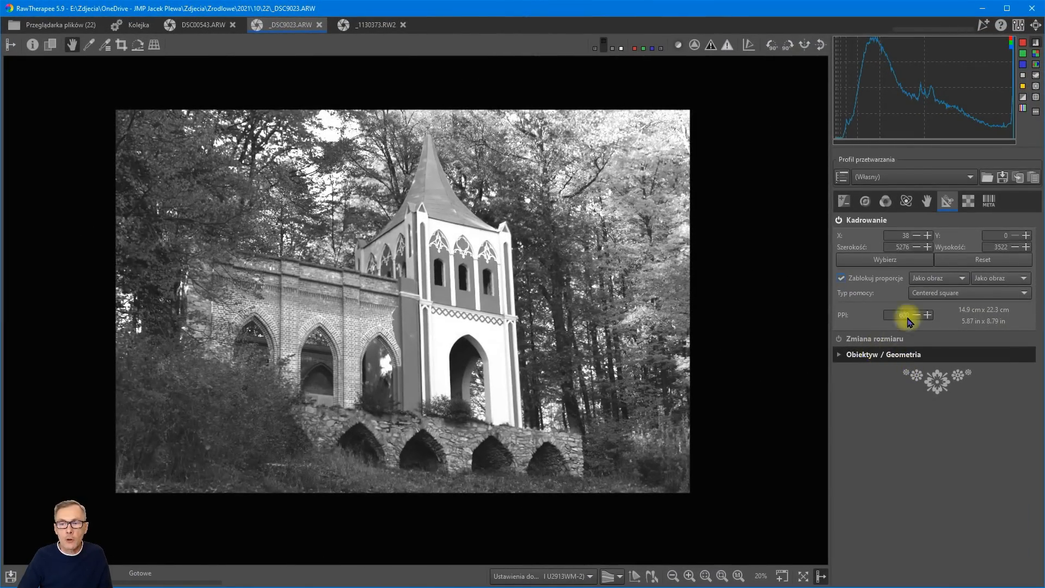
{"action": "left_click", "coordinate": [984, 260]}
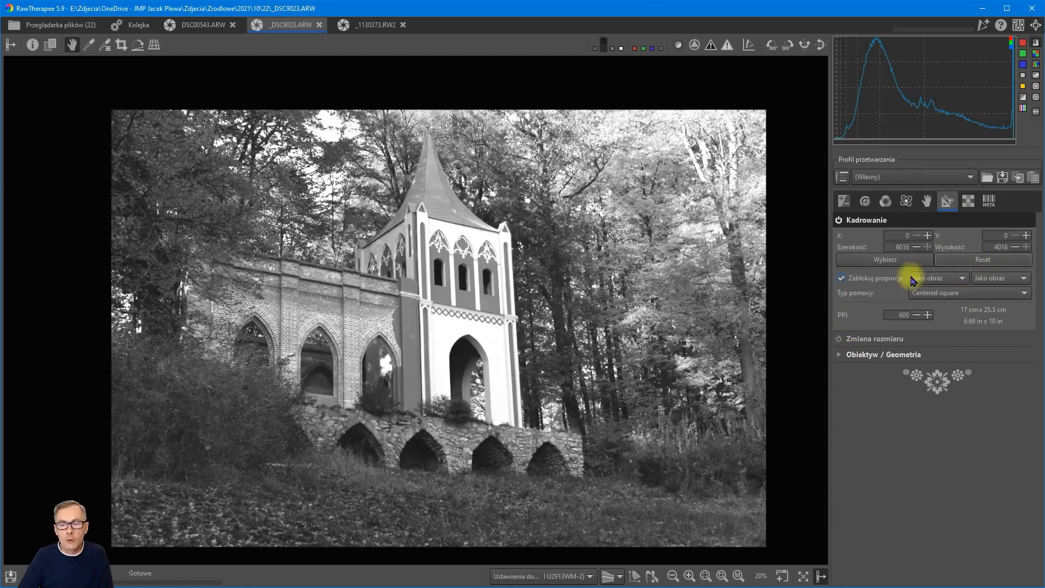
In the Perspective tool (Perspektywa), choose the Simple method, try a horizontal correction of 23.3, and reset it.
{"action": "left_click", "coordinate": [840, 358]}
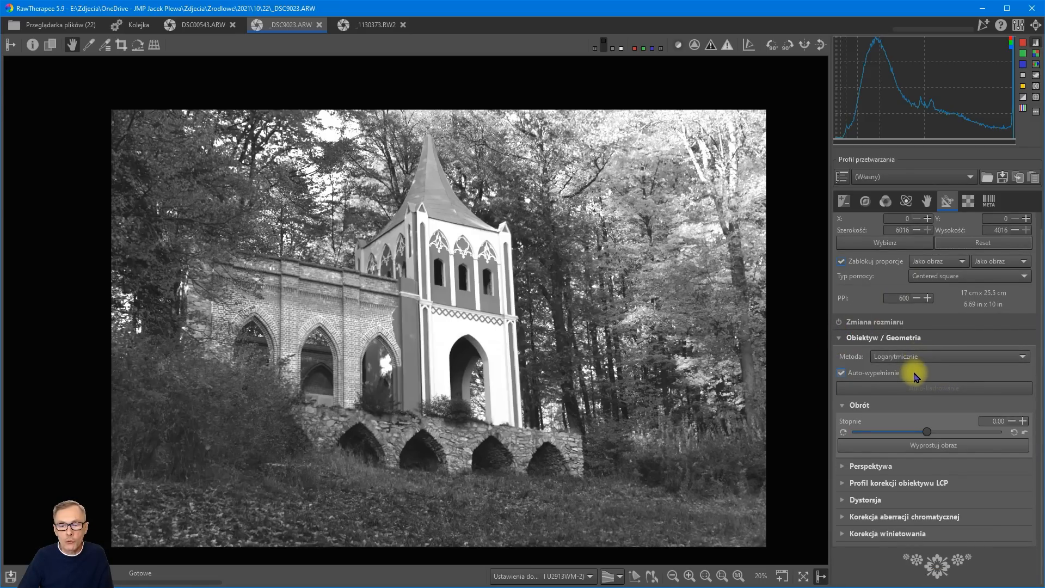
{"action": "left_click", "coordinate": [842, 467]}
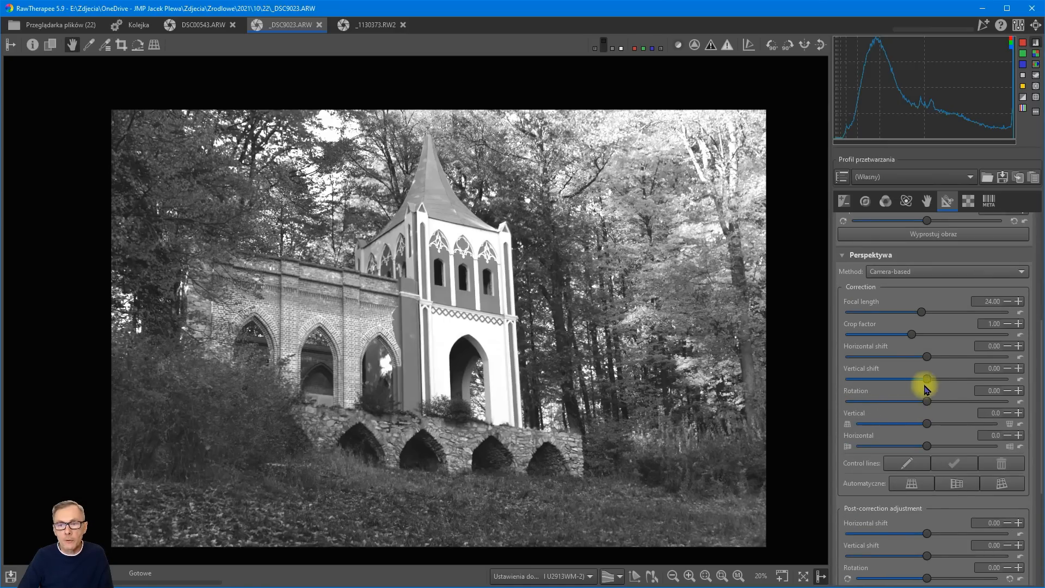
{"action": "left_click", "coordinate": [914, 273]}
{"action": "left_click", "coordinate": [895, 260]}
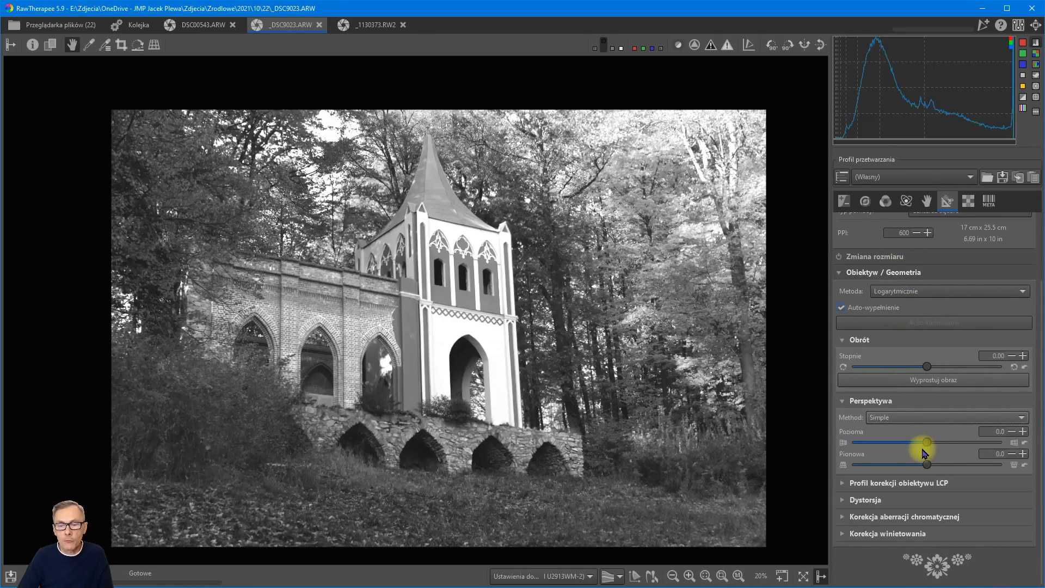
{"action": "mouse_move", "coordinate": [930, 443]}
{"action": "left_mouse_down"}
{"action": "mouse_move", "coordinate": [944, 446]}
{"action": "mouse_move", "coordinate": [870, 455]}
{"action": "mouse_move", "coordinate": [947, 445]}
{"action": "left_mouse_up"}
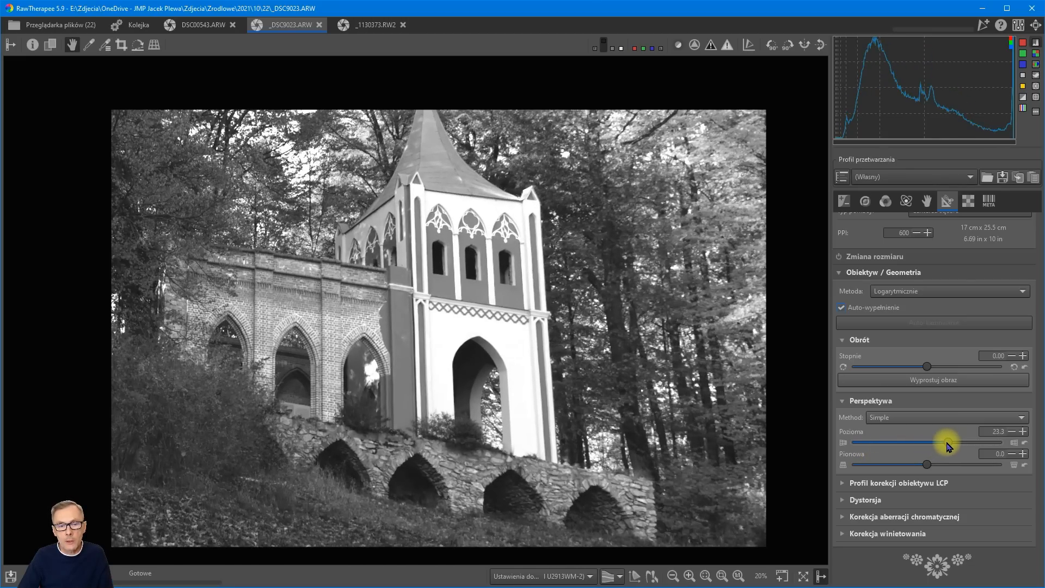
{"action": "left_click", "coordinate": [1024, 442]}
Try a vertical perspective correction of 11.9 with the Simple method and reset it.
{"action": "left_click_drag", "start_coordinate": [927, 467], "coordinate": [936, 468]}
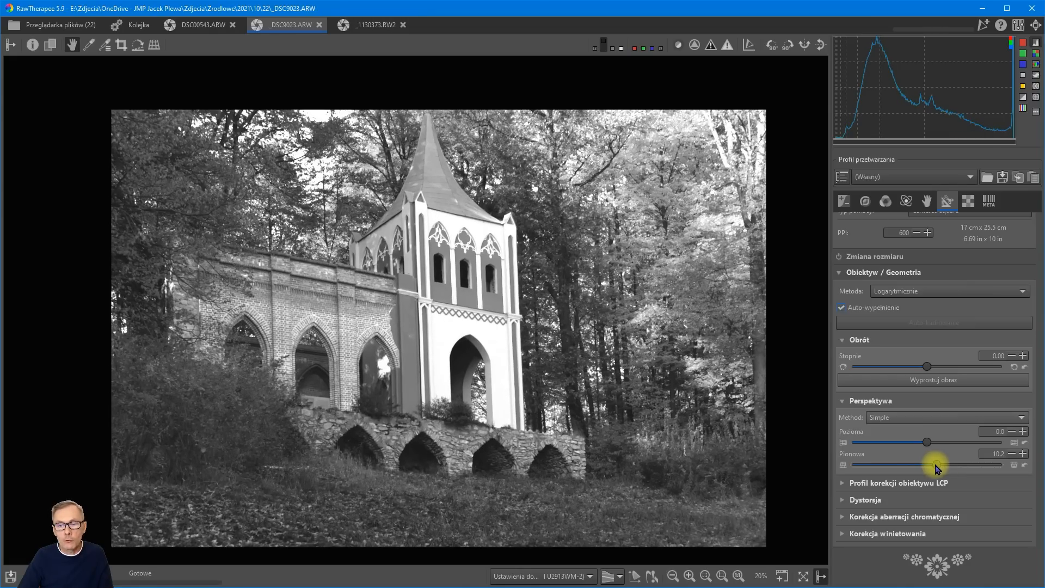
{"action": "left_click_drag", "start_coordinate": [936, 468], "coordinate": [938, 468]}
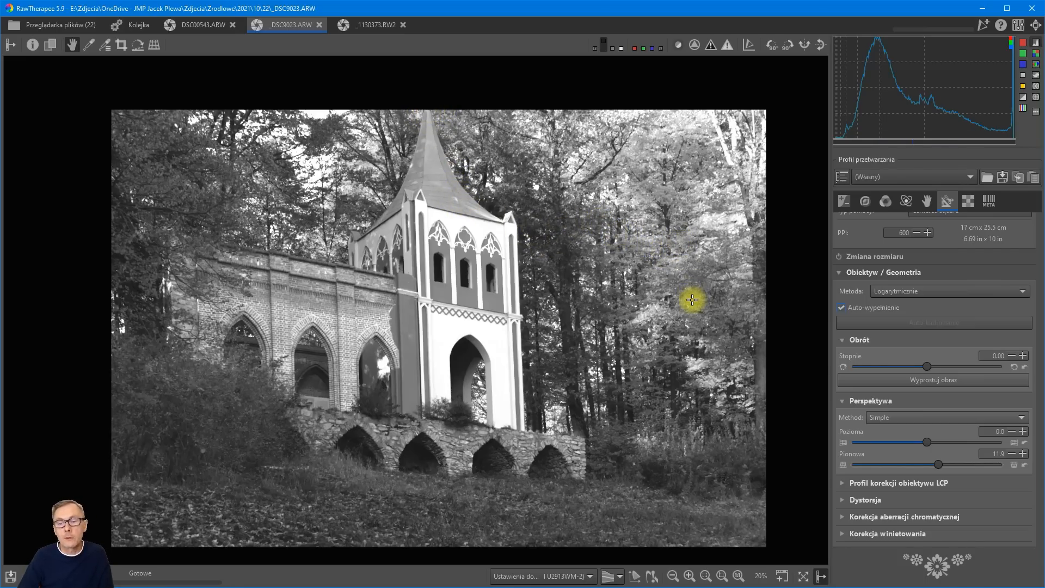
{"action": "left_click", "coordinate": [1027, 467]}
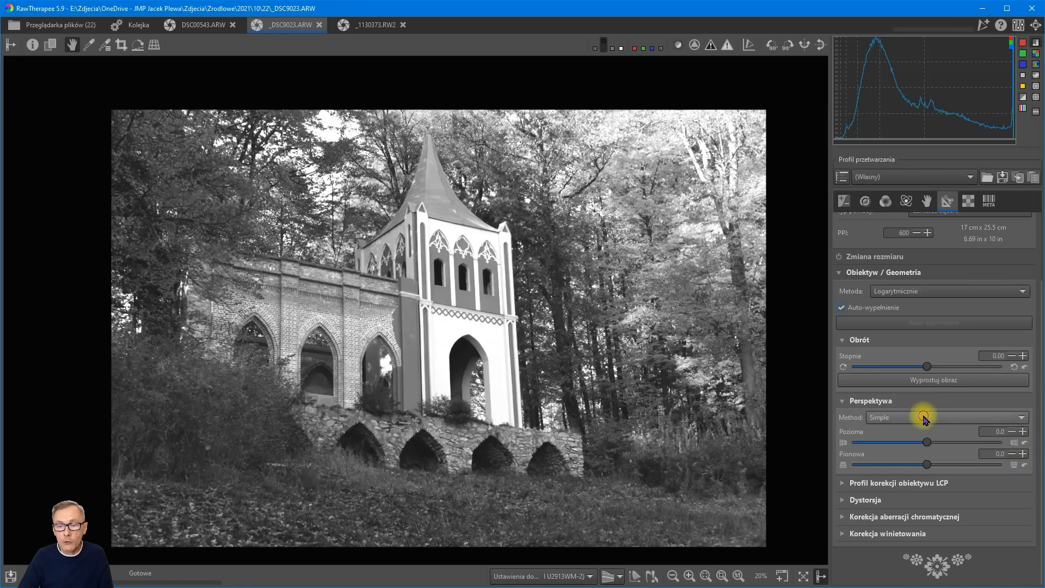
Switch the perspective method to Camera-based and apply the automatic vertical correction to the tower photo.
{"action": "left_click", "coordinate": [922, 417]}
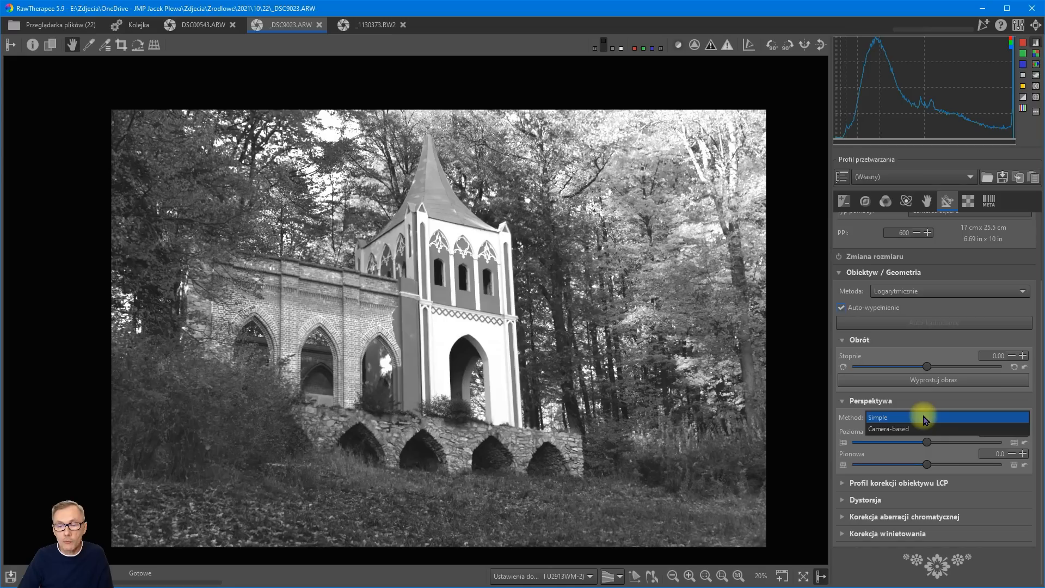
{"action": "left_click", "coordinate": [908, 430]}
{"action": "scroll", "coordinate": [975, 373], "scroll_direction": "down", "scroll_amount": 5}
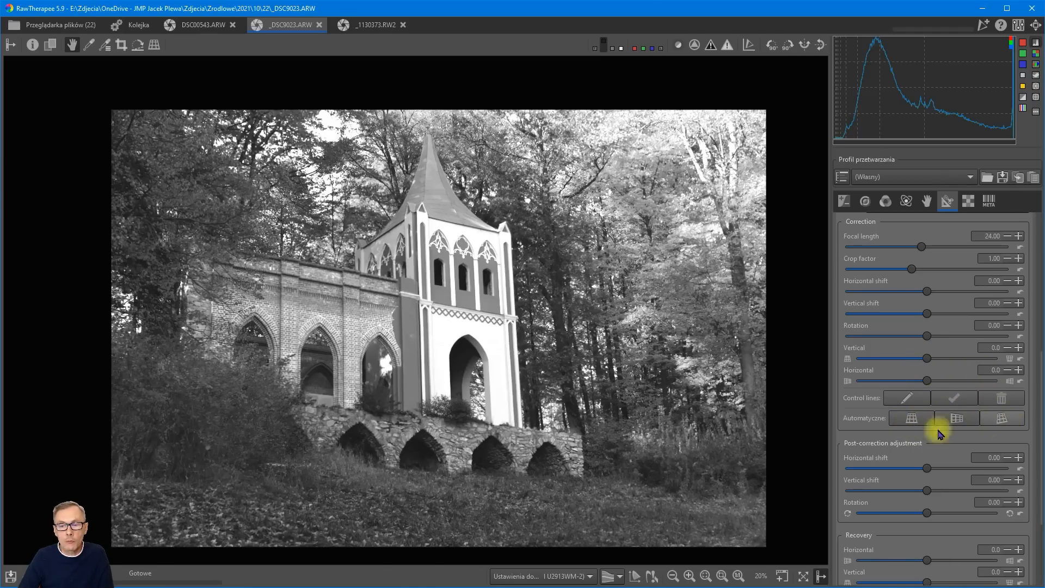
{"action": "left_click", "coordinate": [912, 419]}
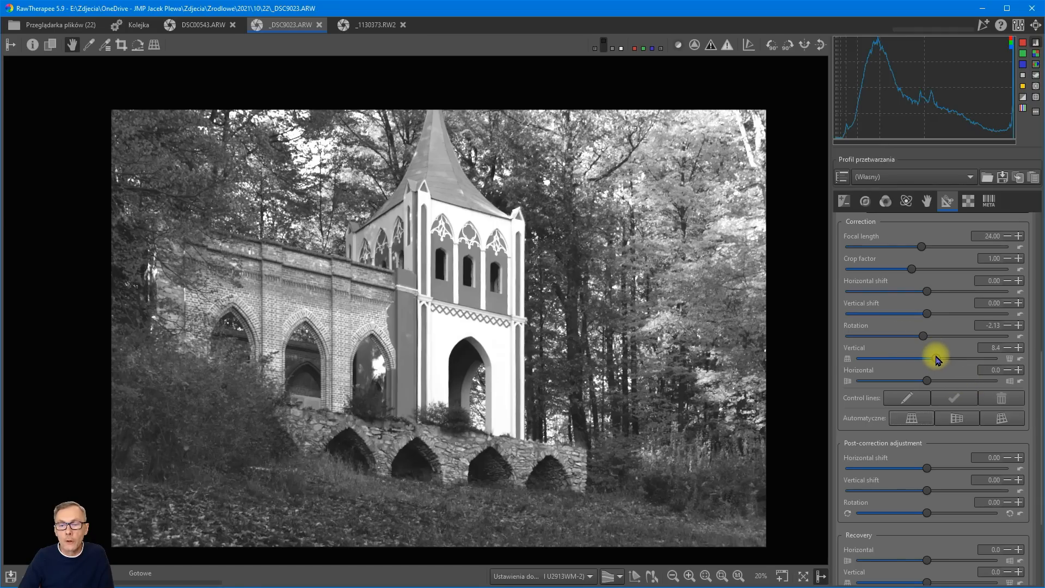
Set the camera-based perspective correction's Rotation to -0.96 and its Crop factor to 4.22.
{"action": "left_click_drag", "start_coordinate": [924, 338], "coordinate": [927, 342]}
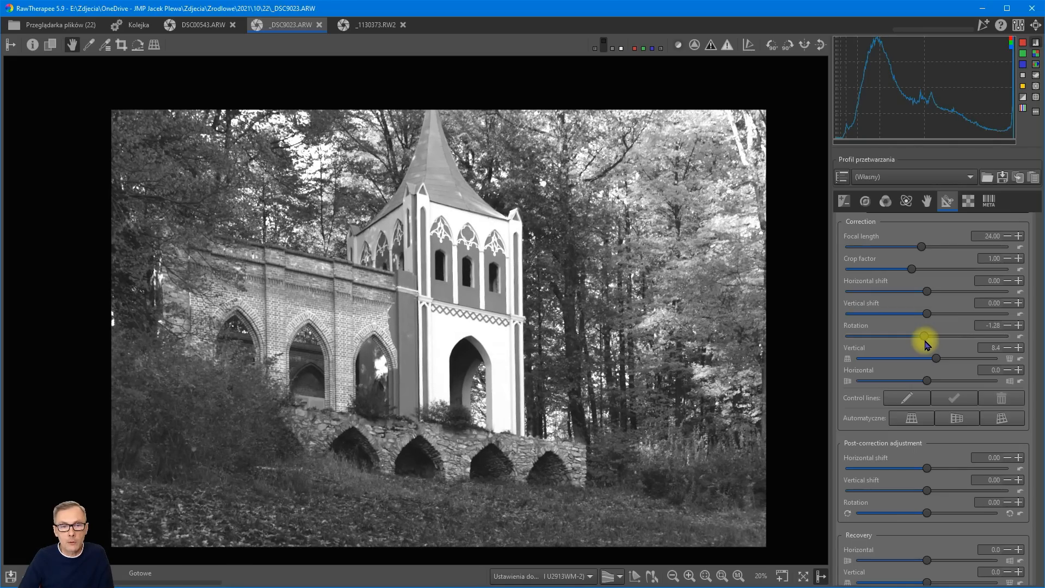
{"action": "left_click_drag", "start_coordinate": [927, 341], "coordinate": [927, 342]}
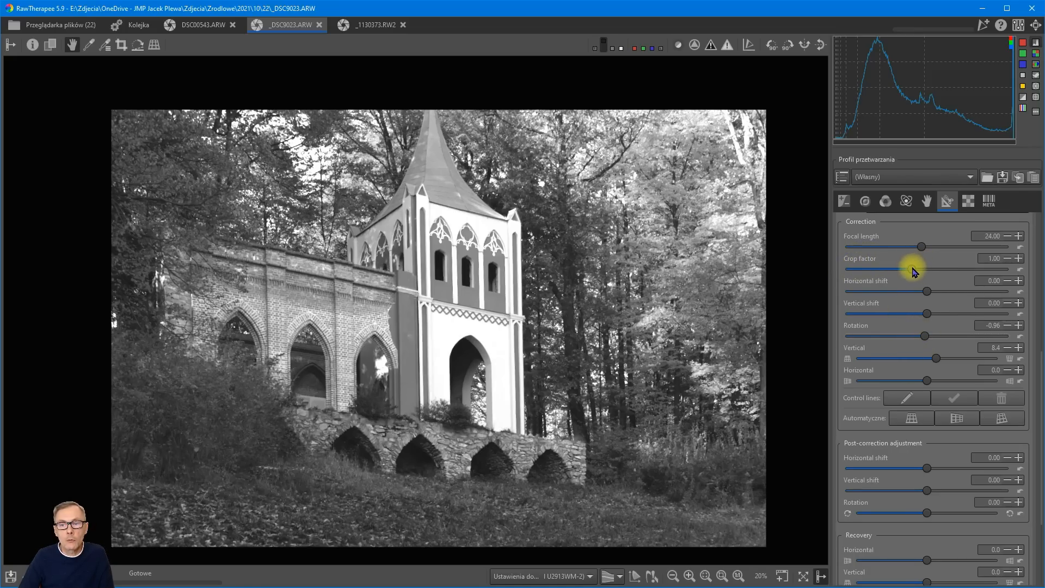
{"action": "left_click_drag", "start_coordinate": [911, 268], "coordinate": [919, 269]}
{"action": "left_click_drag", "start_coordinate": [920, 271], "coordinate": [952, 266]}
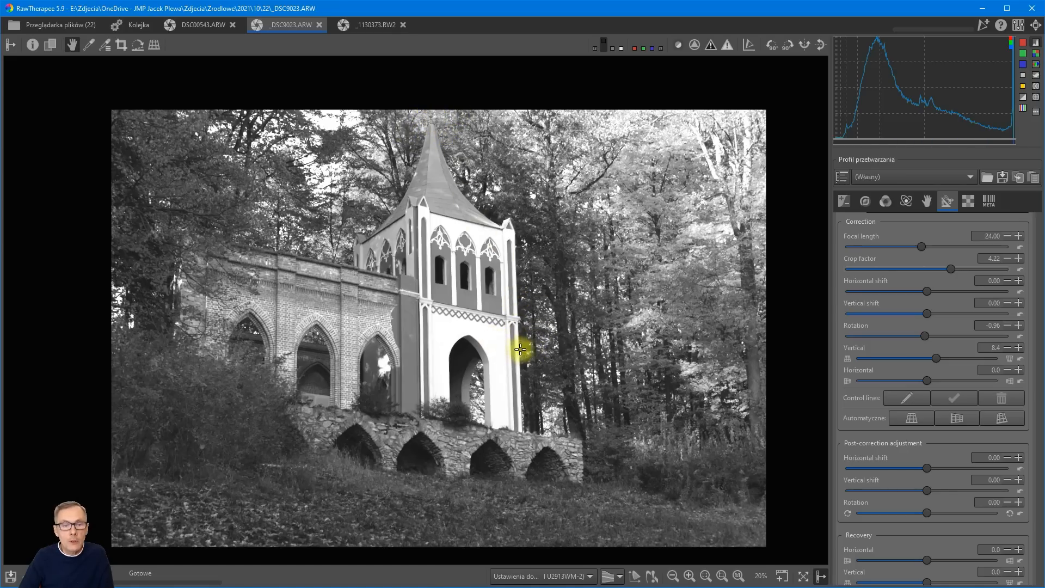
{"action": "scroll", "coordinate": [922, 307], "scroll_direction": "up", "scroll_amount": 1}
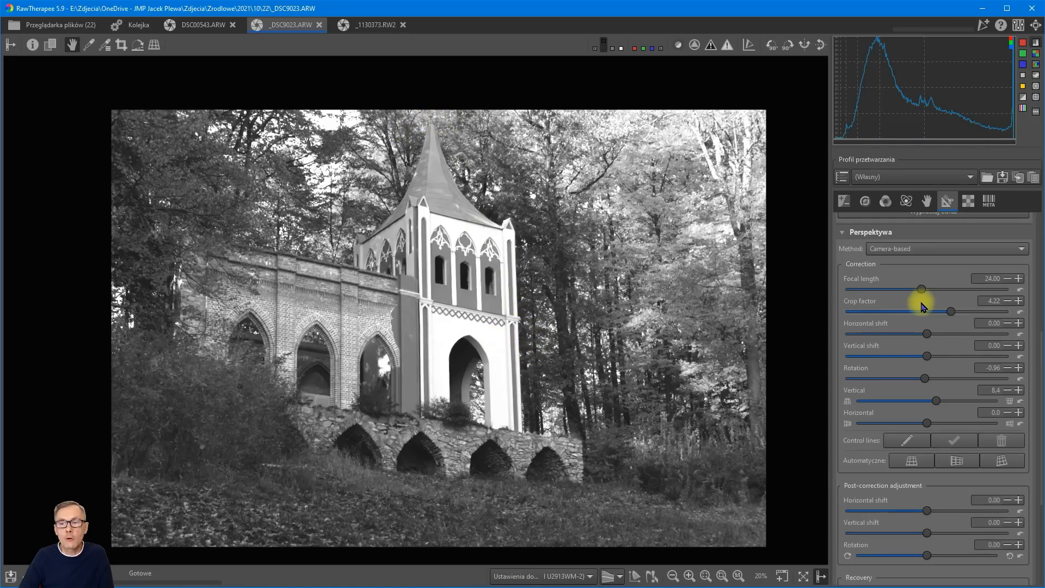
{"action": "scroll", "coordinate": [921, 307], "scroll_direction": "up", "scroll_amount": 1}
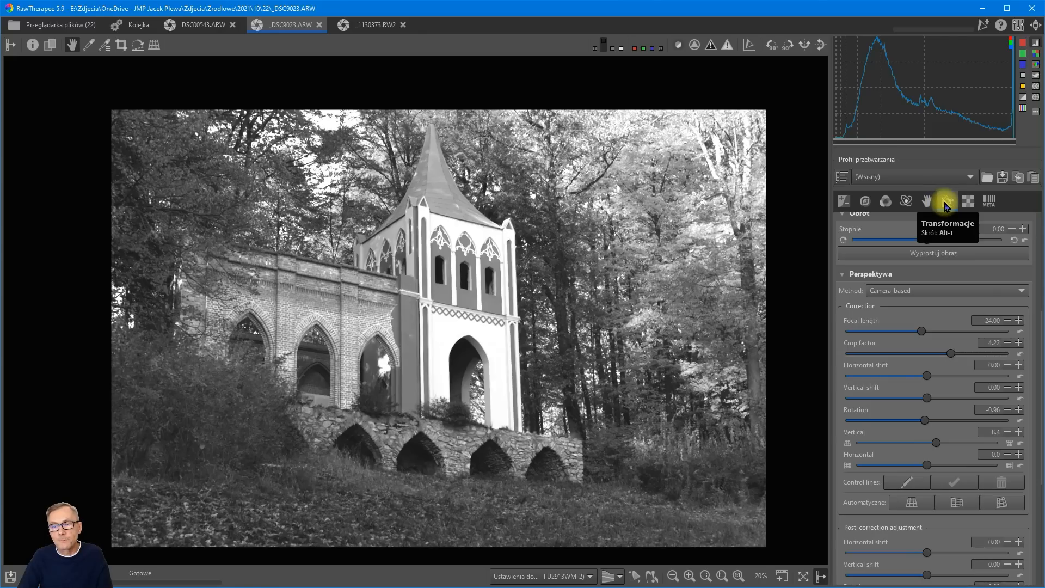
{"action": "scroll", "coordinate": [926, 311], "scroll_direction": "up", "scroll_amount": 3}
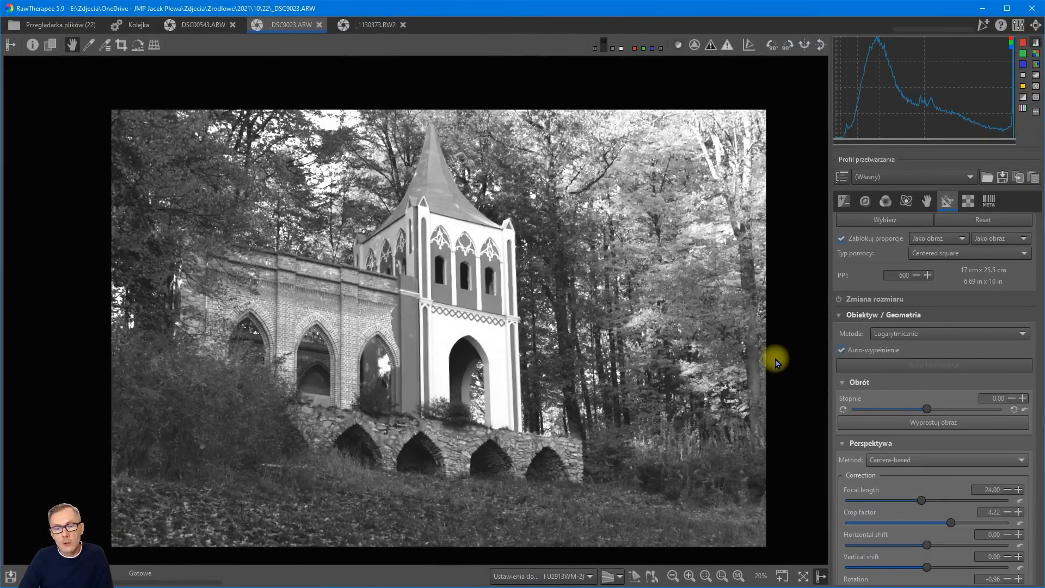
Open a 100% detail window and inspect the tower's left pinnacle and the right one at the roof's edge.
{"action": "left_click", "coordinate": [782, 576]}
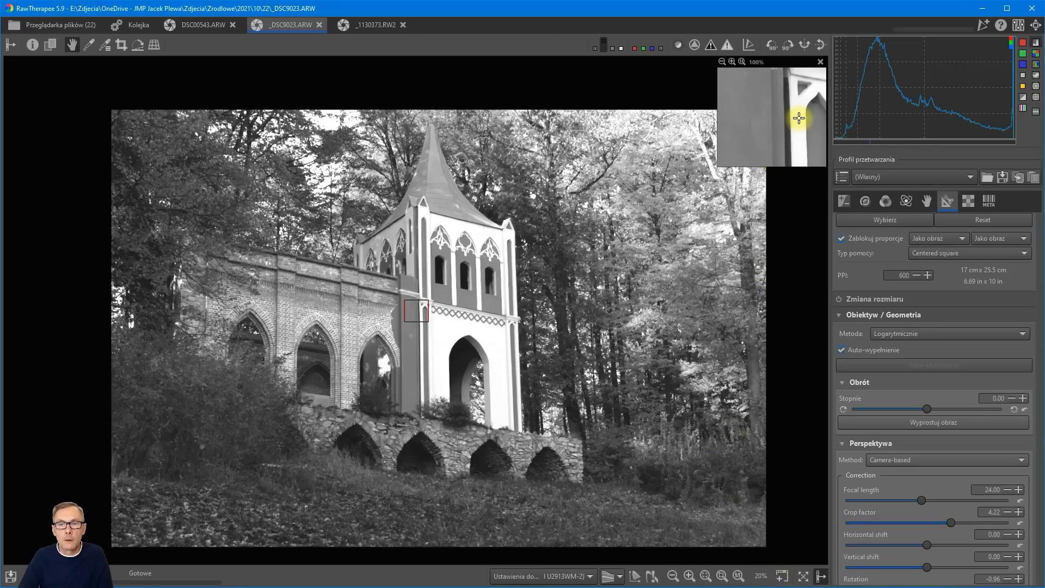
{"action": "mouse_move", "coordinate": [795, 109]}
{"action": "left_mouse_down"}
{"action": "mouse_move", "coordinate": [780, 130]}
{"action": "mouse_move", "coordinate": [765, 121]}
{"action": "mouse_move", "coordinate": [777, 115]}
{"action": "mouse_move", "coordinate": [776, 142]}
{"action": "mouse_move", "coordinate": [781, 110]}
{"action": "mouse_move", "coordinate": [784, 138]}
{"action": "mouse_move", "coordinate": [787, 121]}
{"action": "left_mouse_up"}
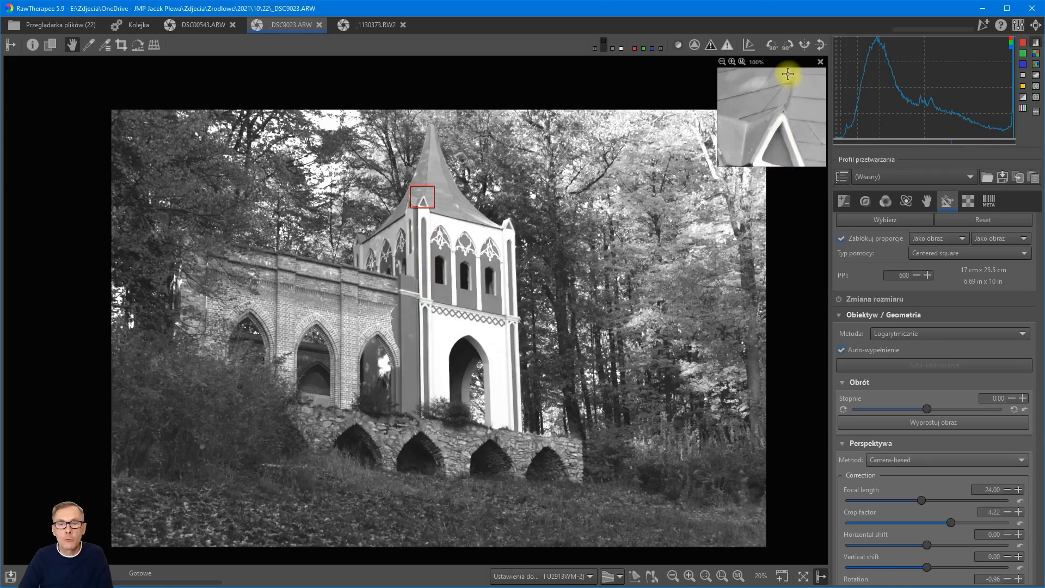
{"action": "mouse_move", "coordinate": [422, 201]}
{"action": "left_mouse_down"}
{"action": "mouse_move", "coordinate": [414, 239]}
{"action": "mouse_move", "coordinate": [466, 257]}
{"action": "mouse_move", "coordinate": [514, 233]}
{"action": "left_mouse_up"}
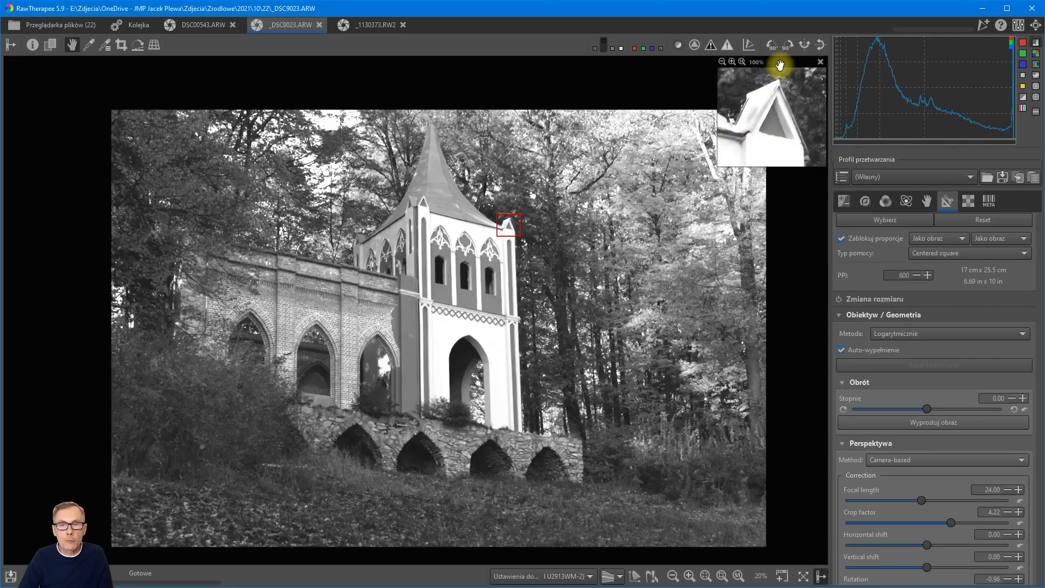
Enlarge the detail window to nearly twice its width and height, and place it in the preview's upper-right corner.
{"action": "left_click_drag", "start_coordinate": [780, 66], "coordinate": [490, 103]}
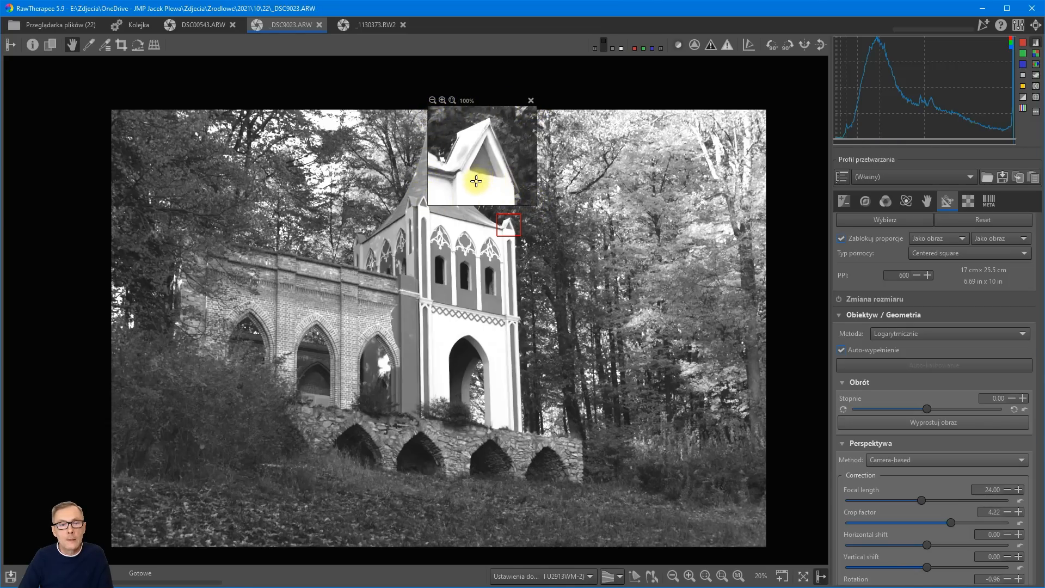
{"action": "left_click_drag", "start_coordinate": [476, 187], "coordinate": [630, 288]}
{"action": "left_click_drag", "start_coordinate": [534, 102], "coordinate": [733, 66]}
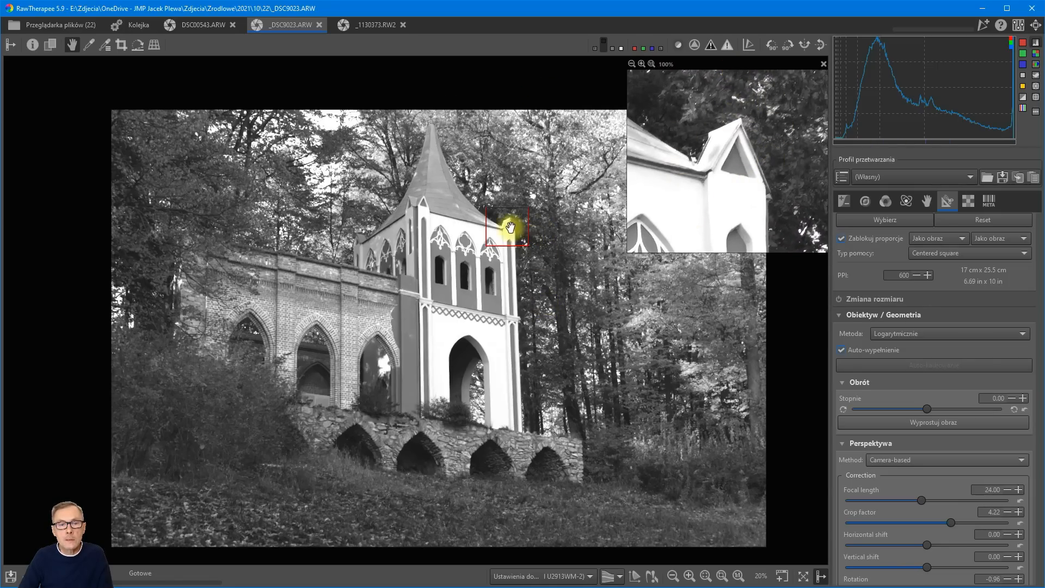
Inspect the tip of the tower's spire at 100%, close the detail window, and open a new one.
{"action": "left_click_drag", "start_coordinate": [510, 227], "coordinate": [431, 127]}
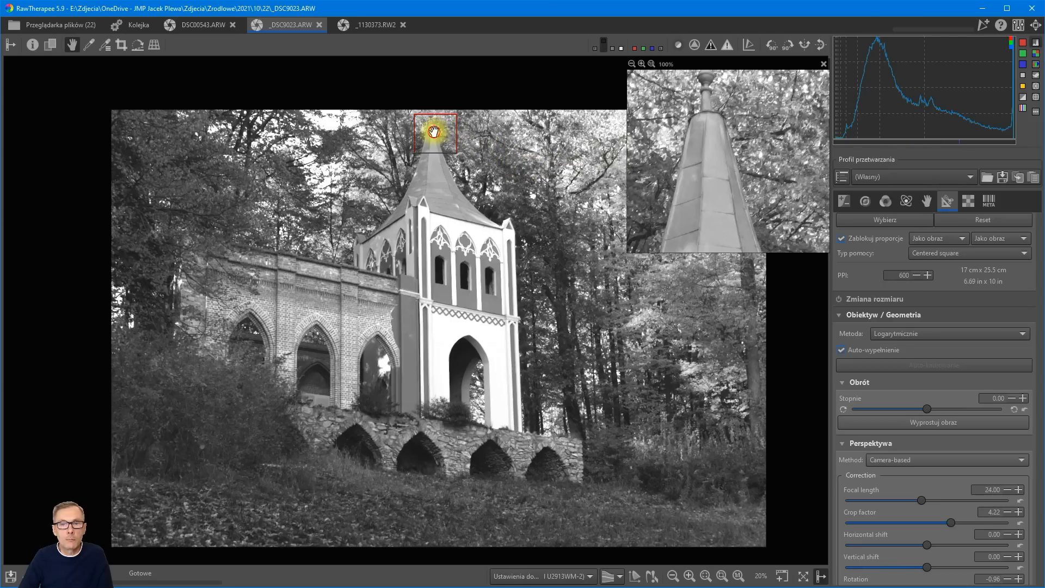
{"action": "left_click_drag", "start_coordinate": [430, 129], "coordinate": [433, 126]}
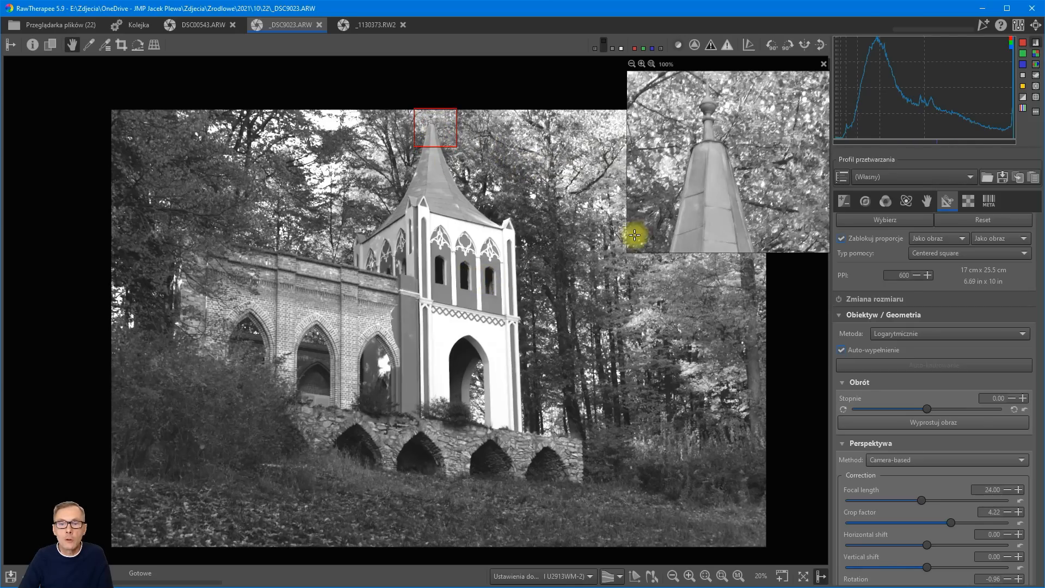
{"action": "left_click", "coordinate": [824, 64]}
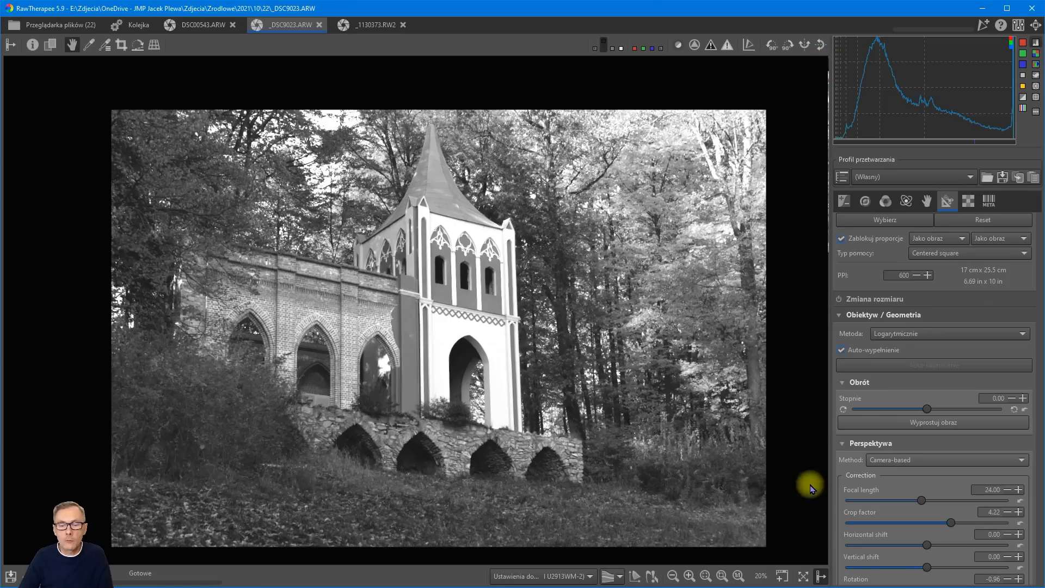
{"action": "left_click", "coordinate": [782, 576]}
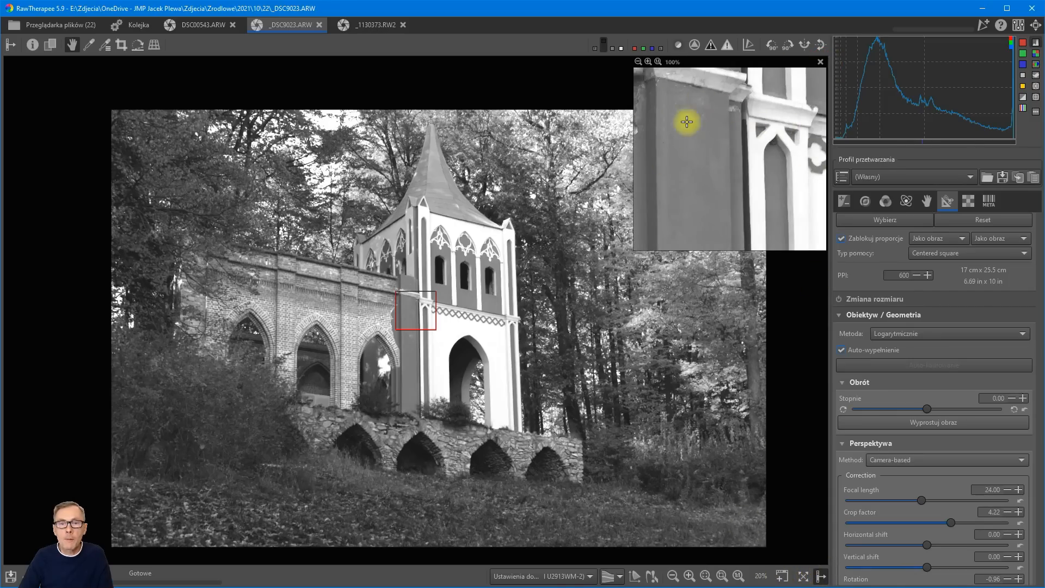